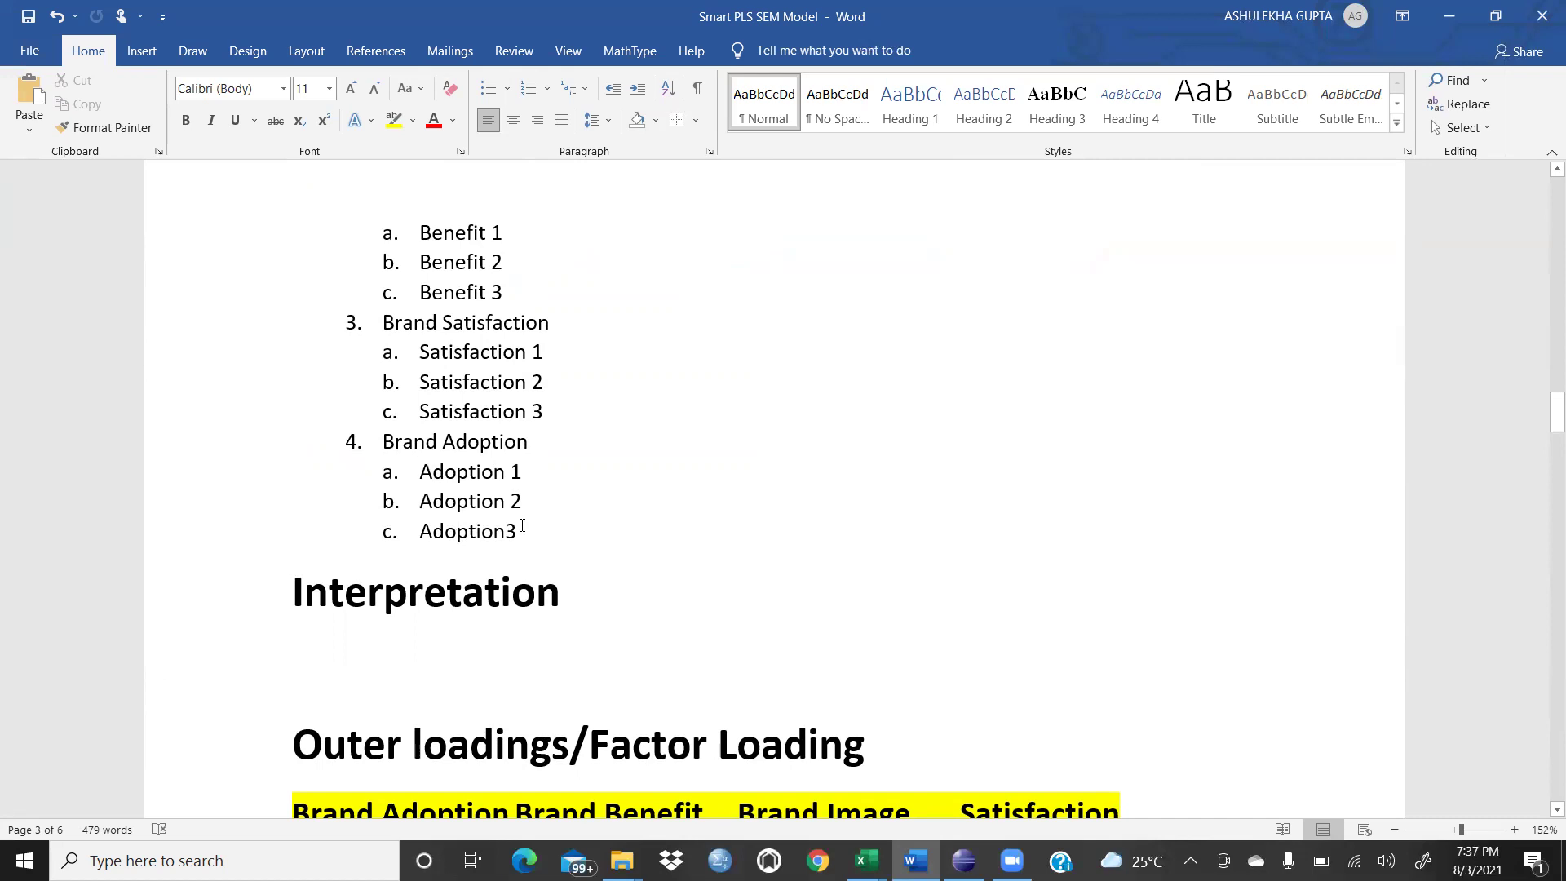
Switch to SmartPLS and run the PLS Algorithm on the Brand model with the default settings.
scroll(706, 363, up, 6)
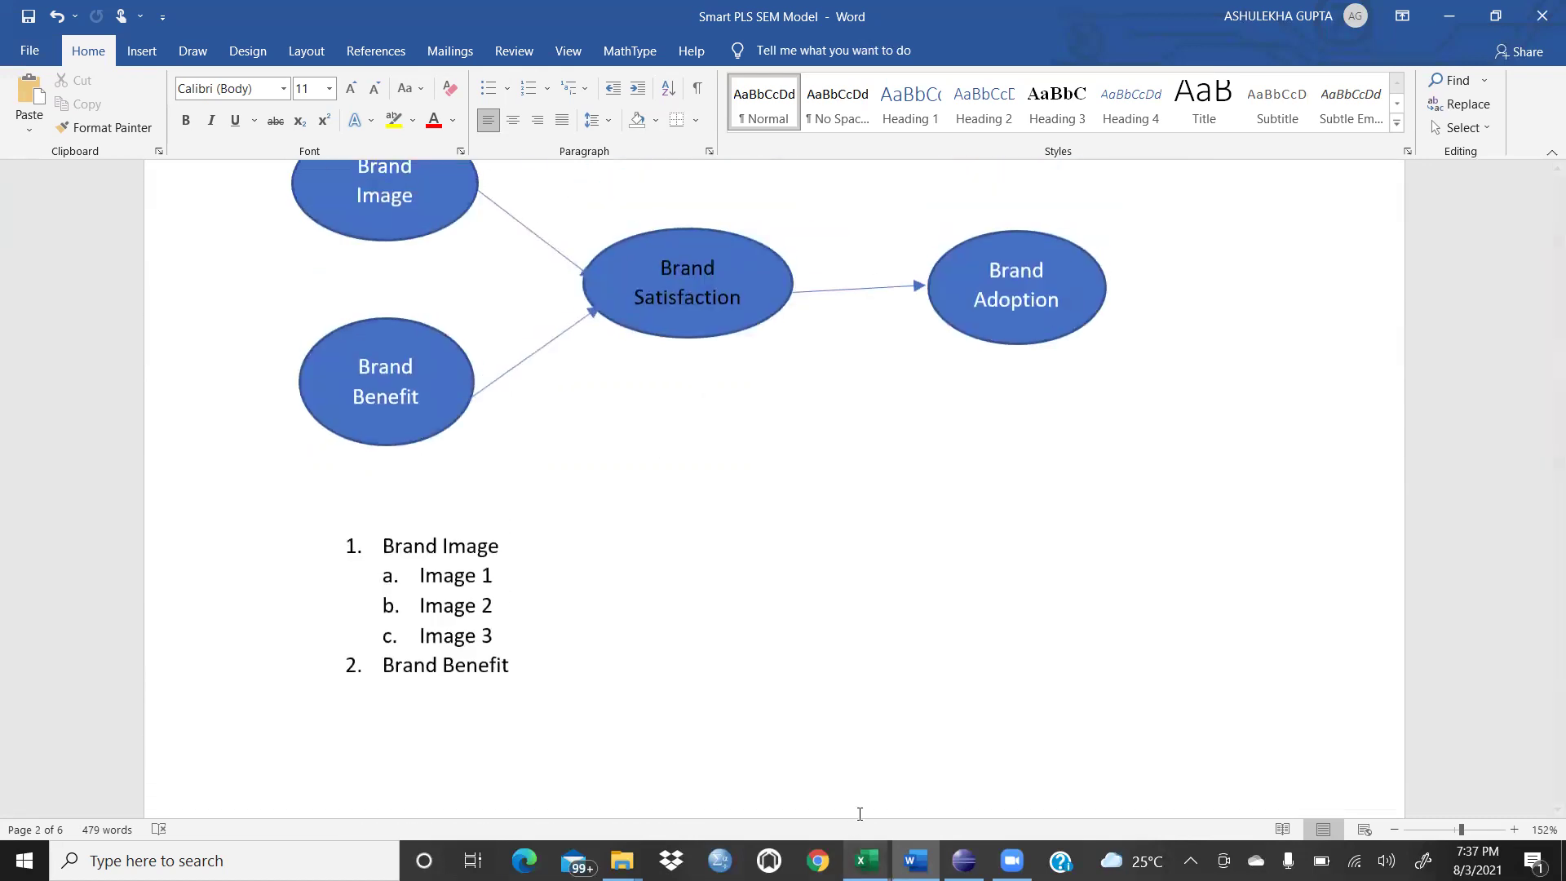
click(964, 861)
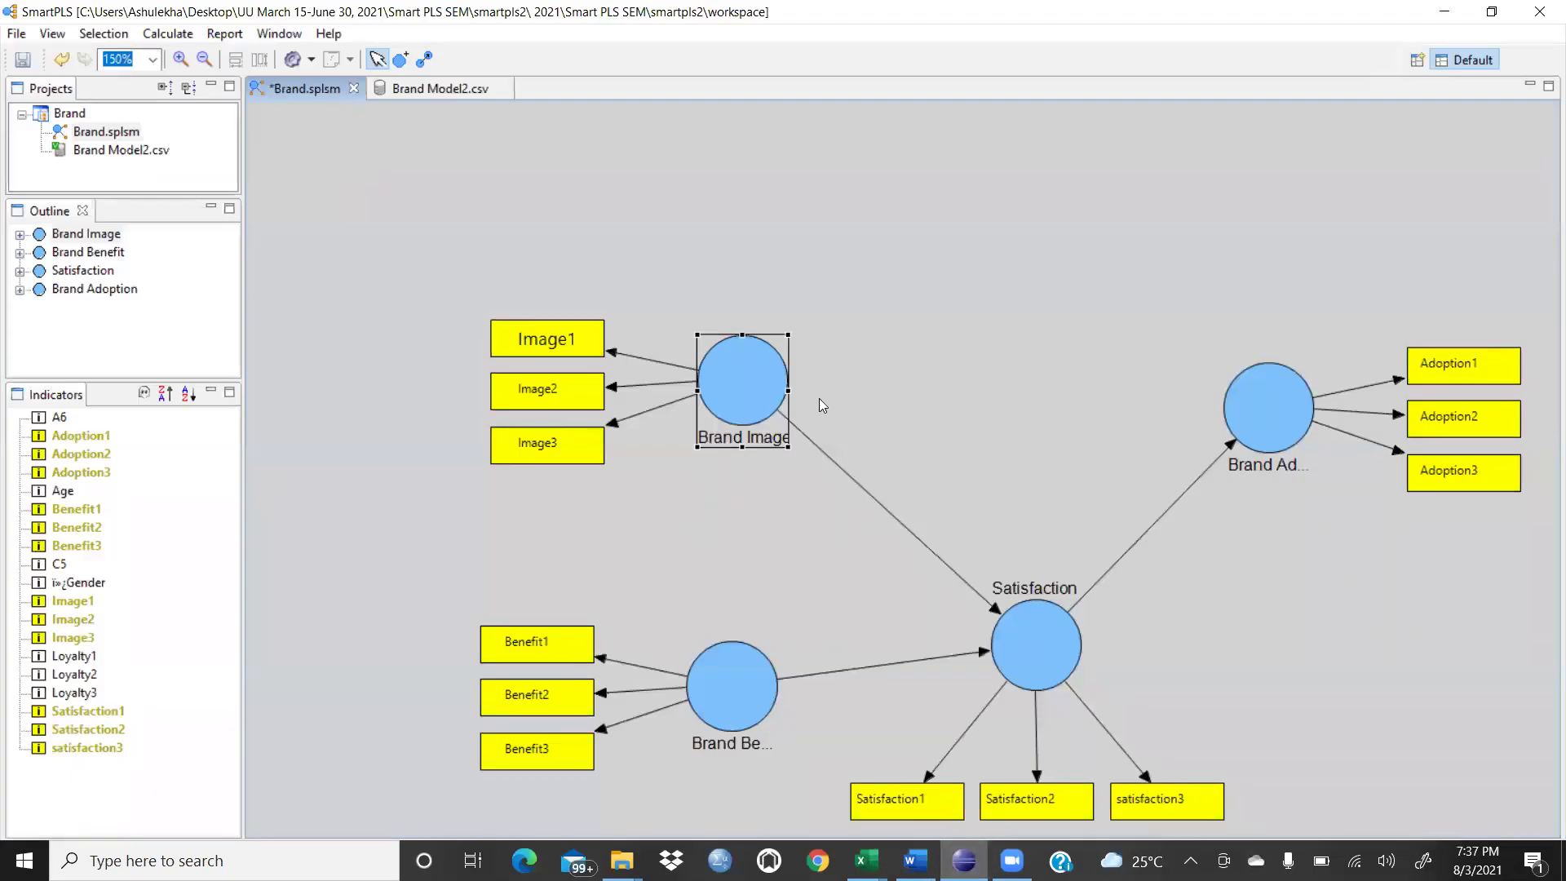
click(174, 34)
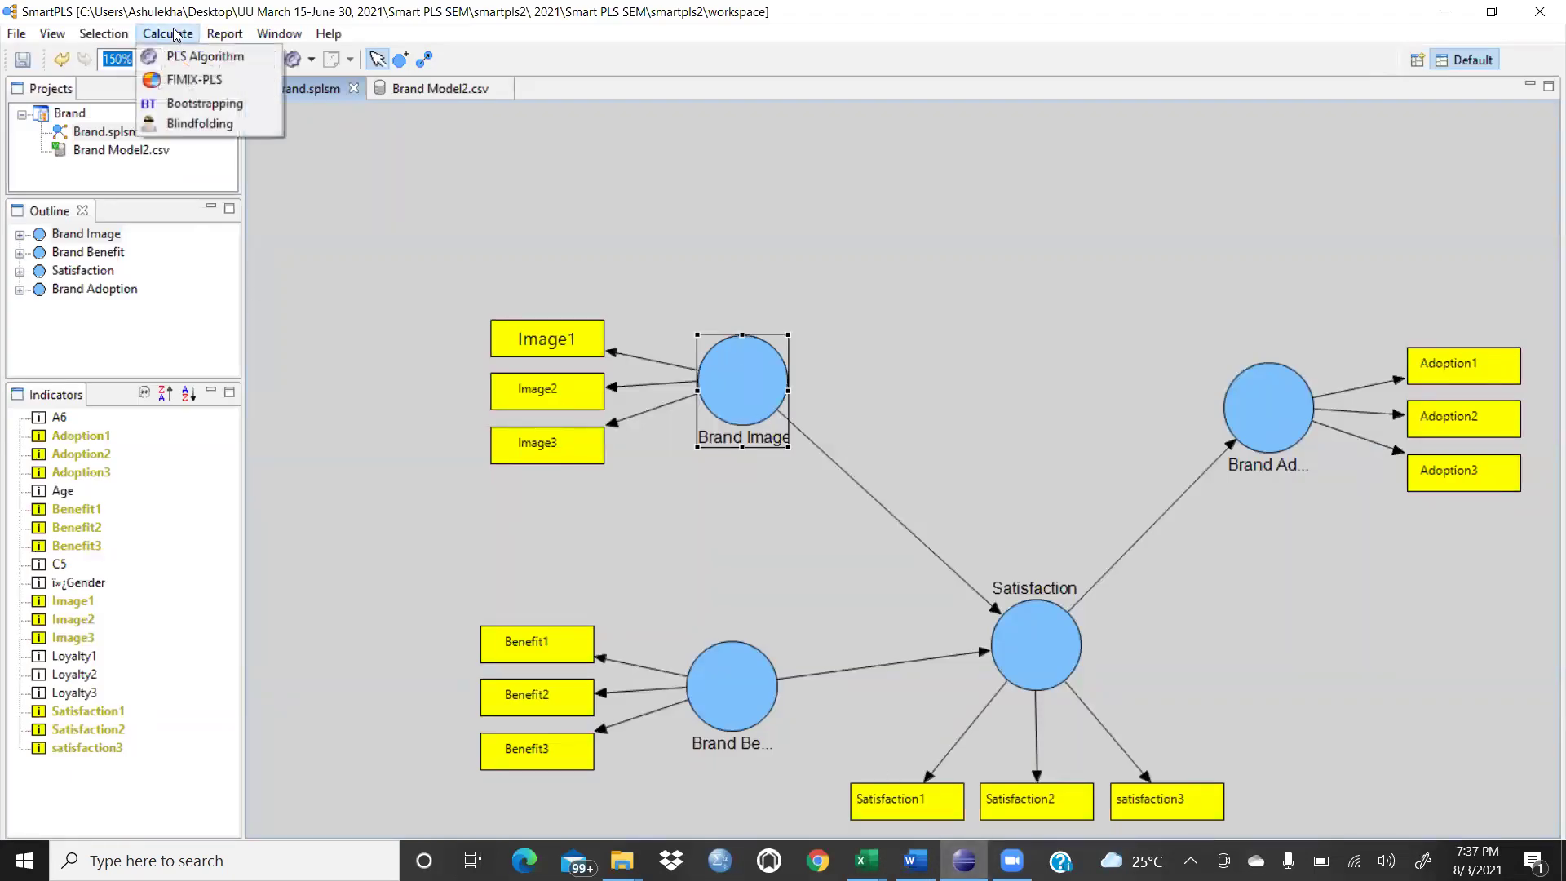
click(186, 56)
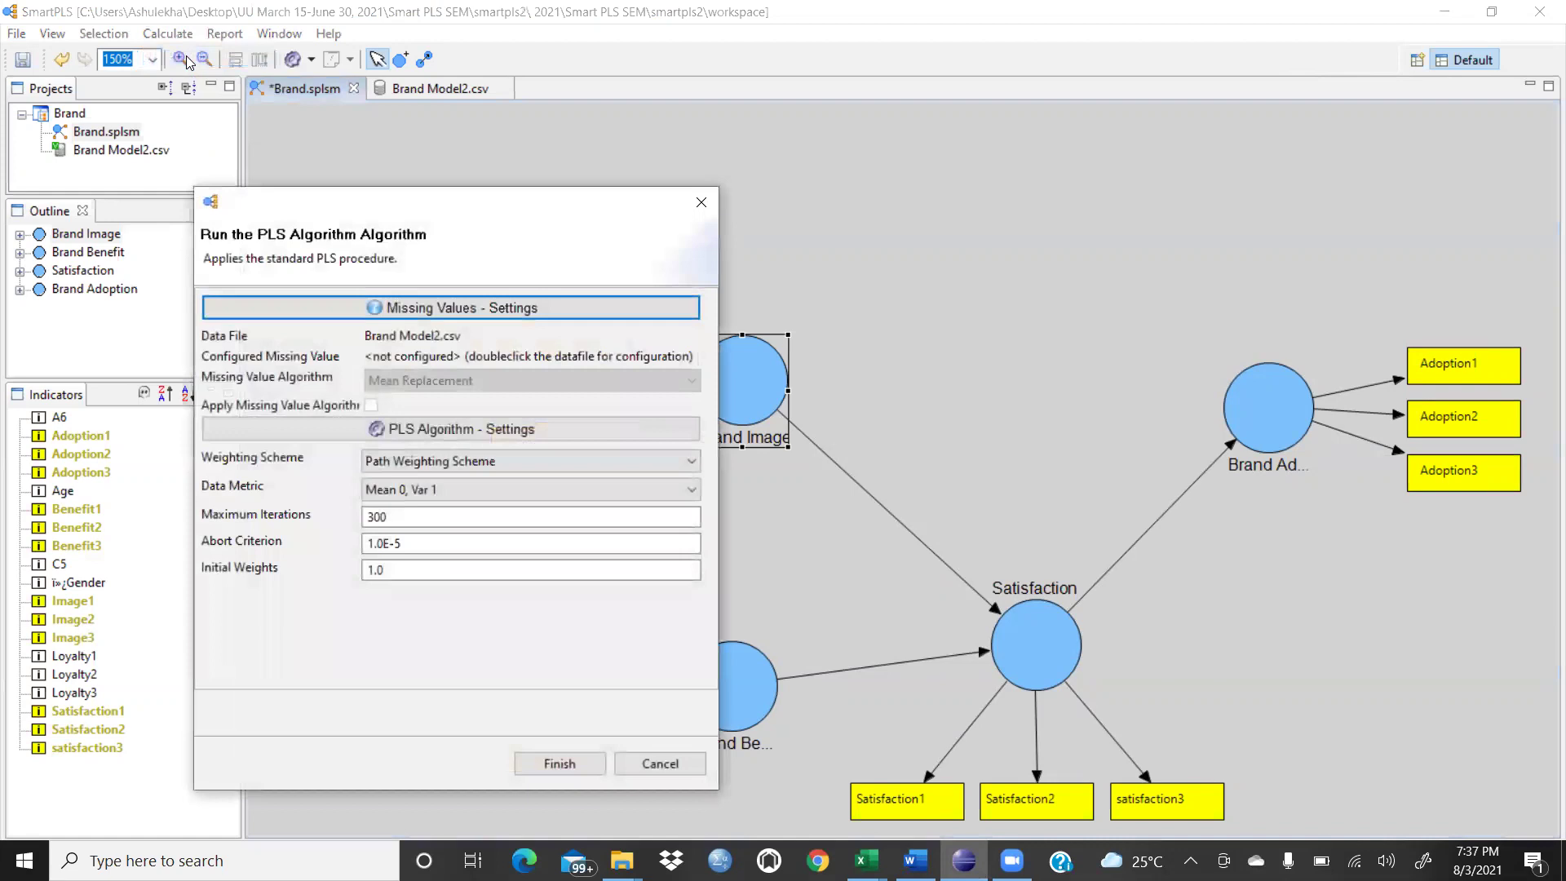
click(558, 767)
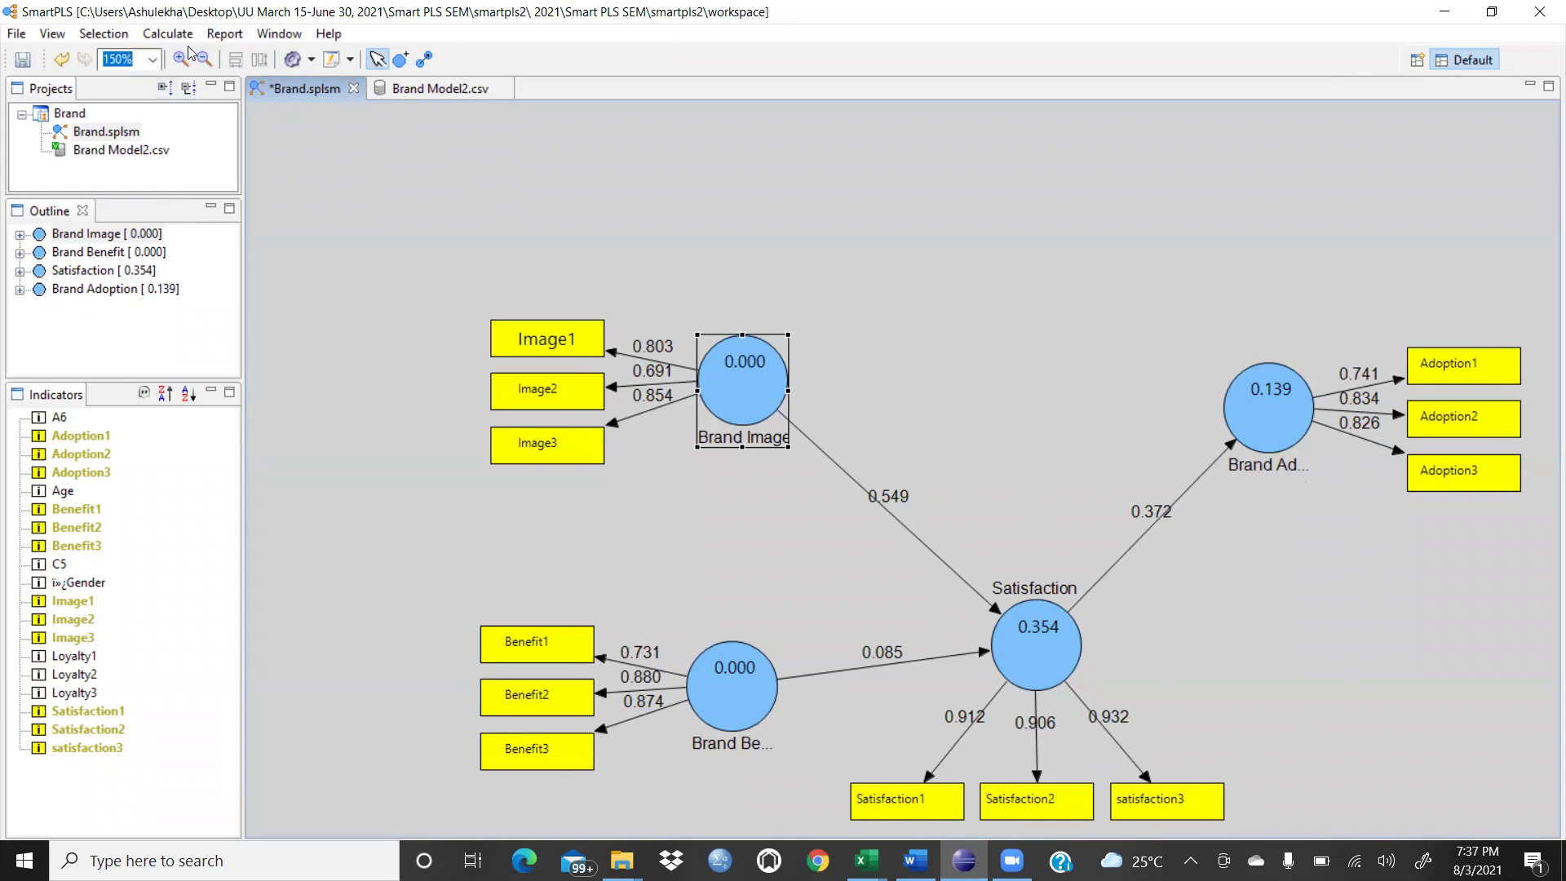
Generate the Default Report of the PLS results, and show the Brand.splsm model again in a maximized editor.
click(225, 33)
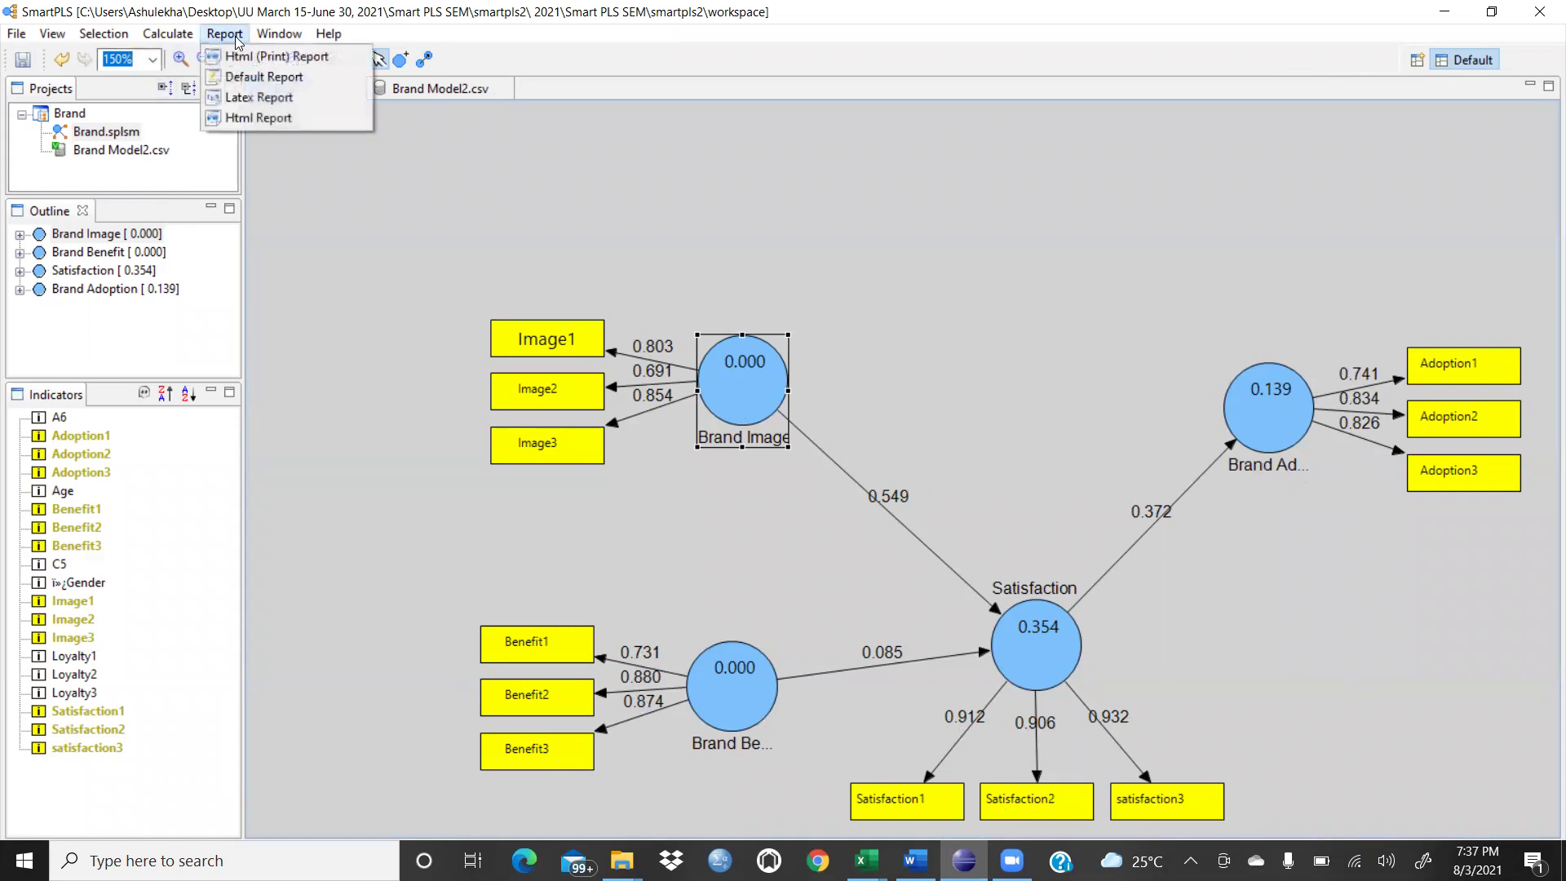
click(248, 78)
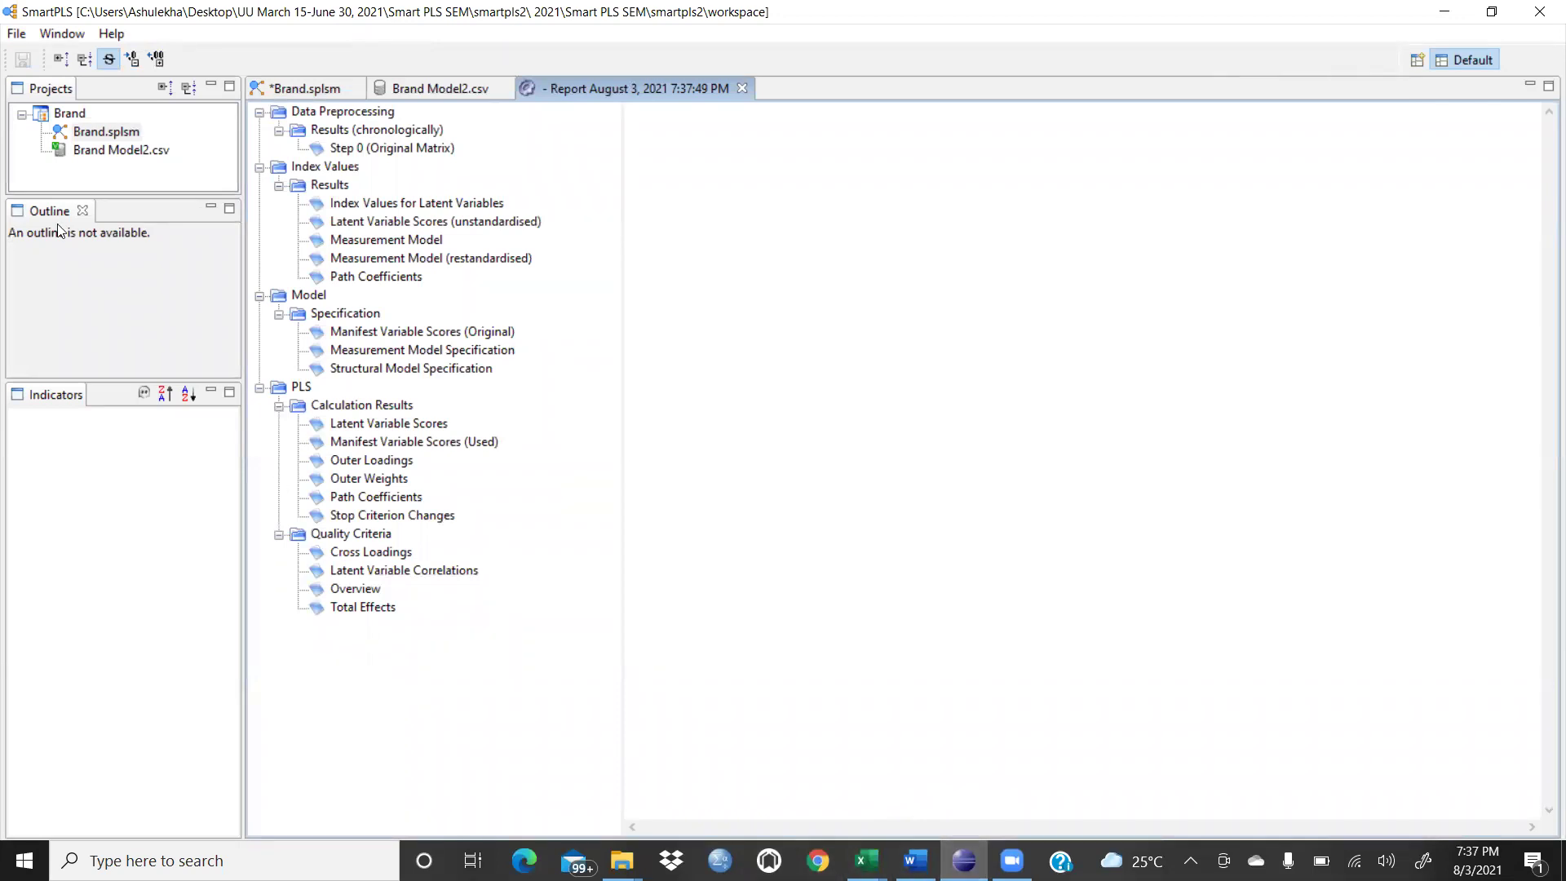
click(288, 86)
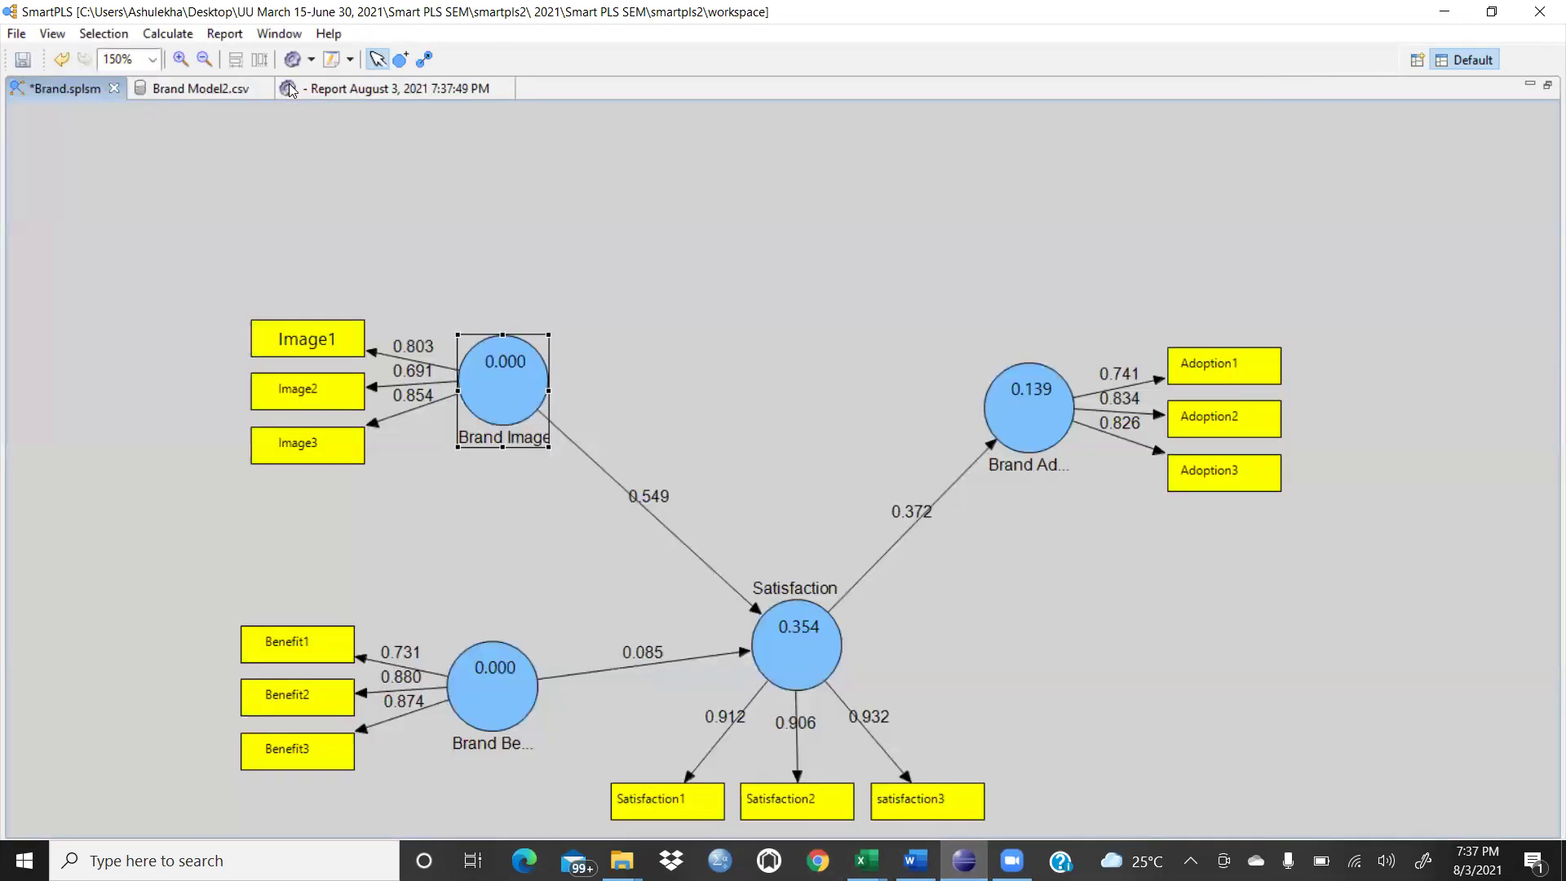
Generate the Html (Print) Report, view its R Square table, and minimize the report window.
click(221, 37)
click(249, 57)
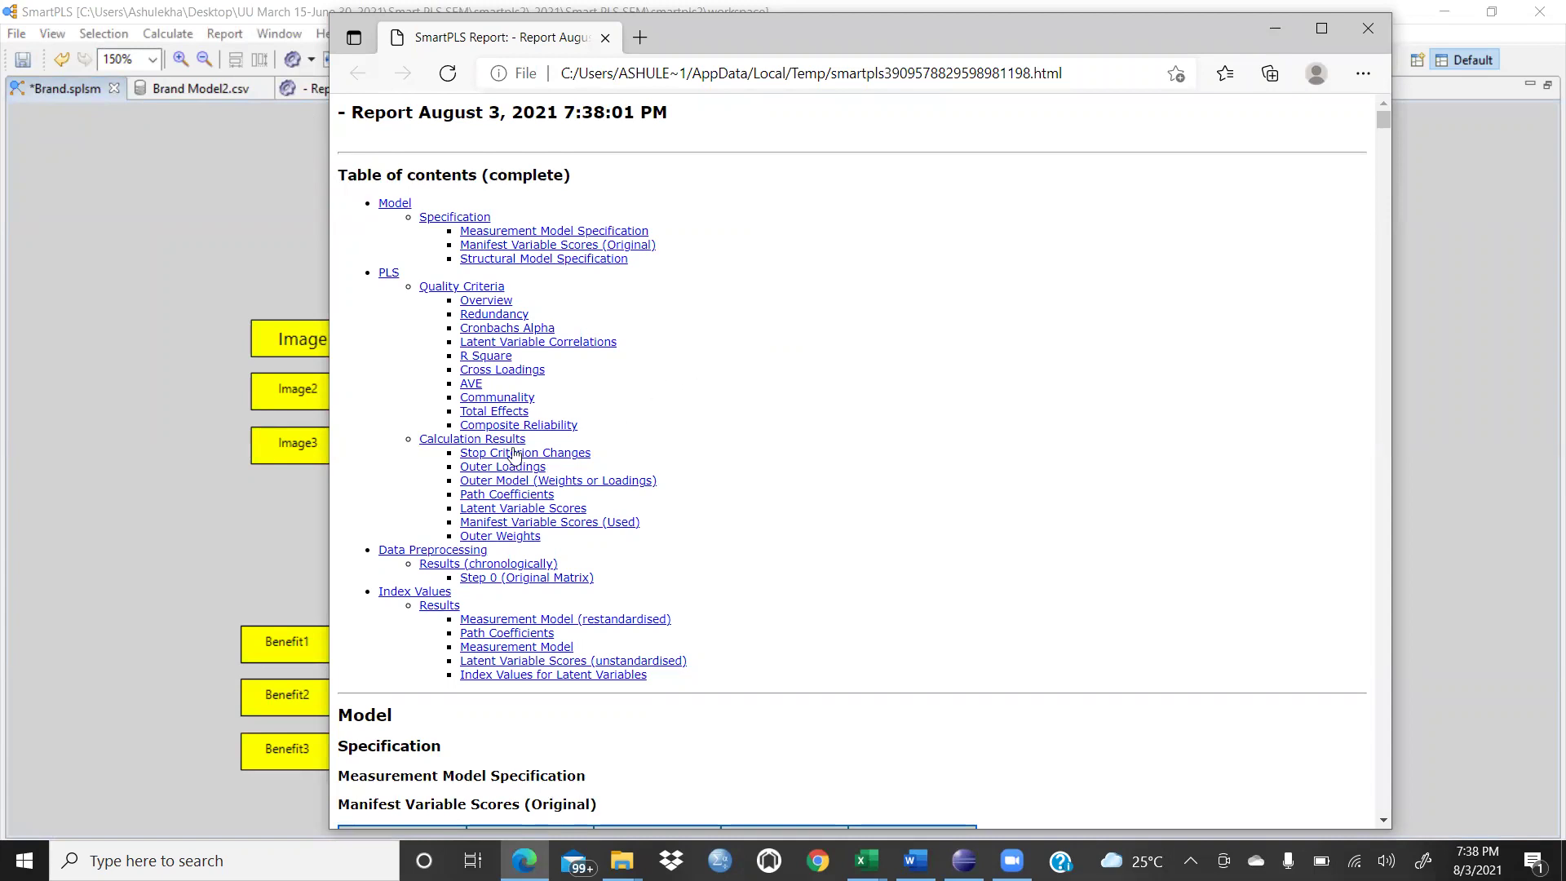
click(464, 360)
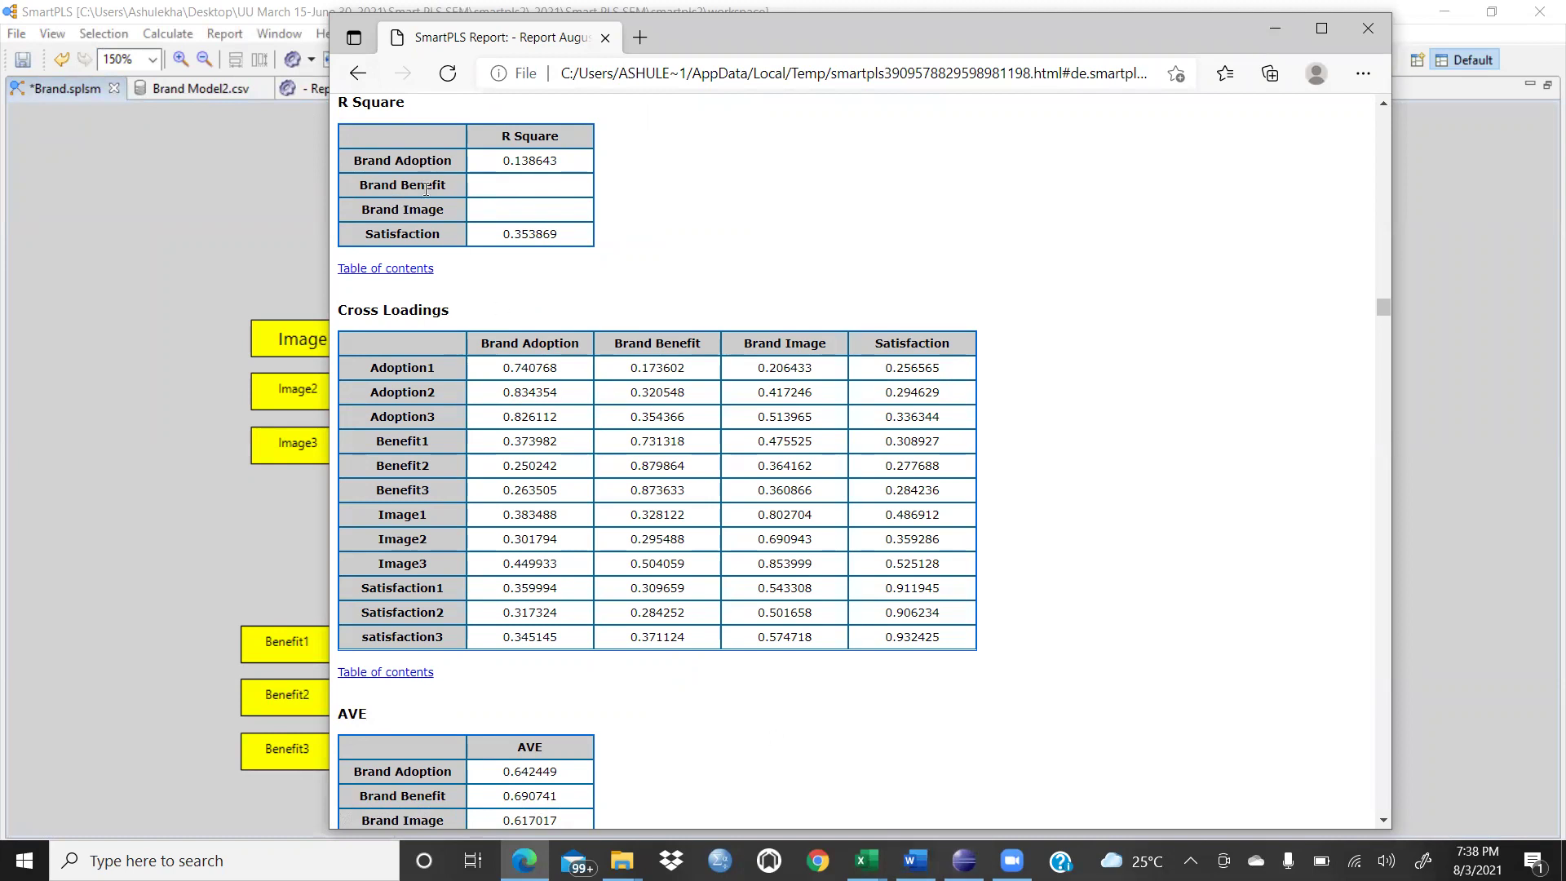
click(1271, 31)
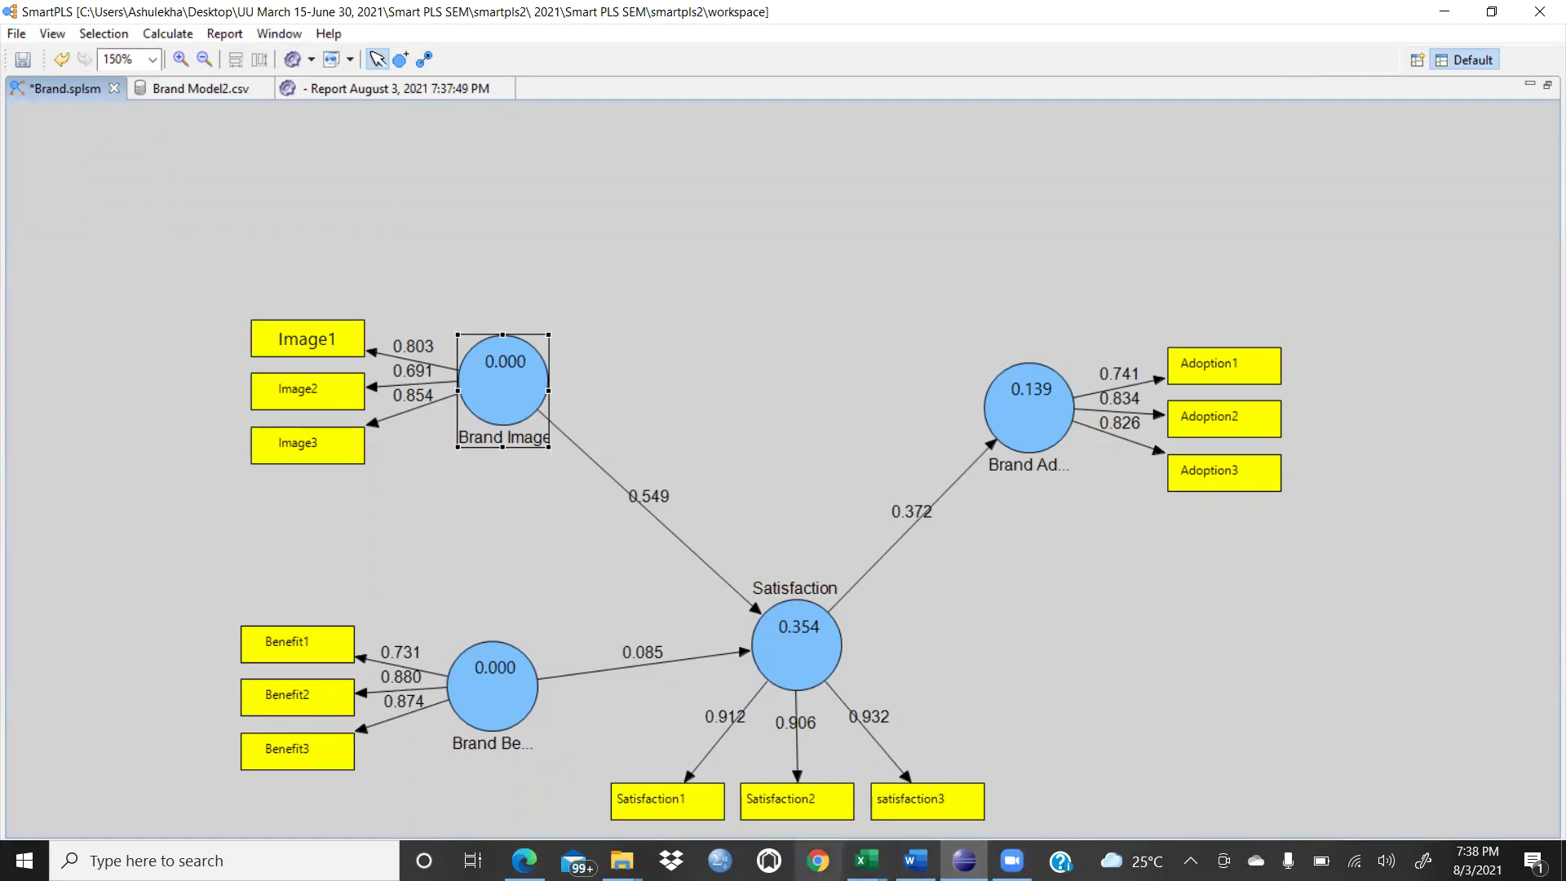
click(817, 860)
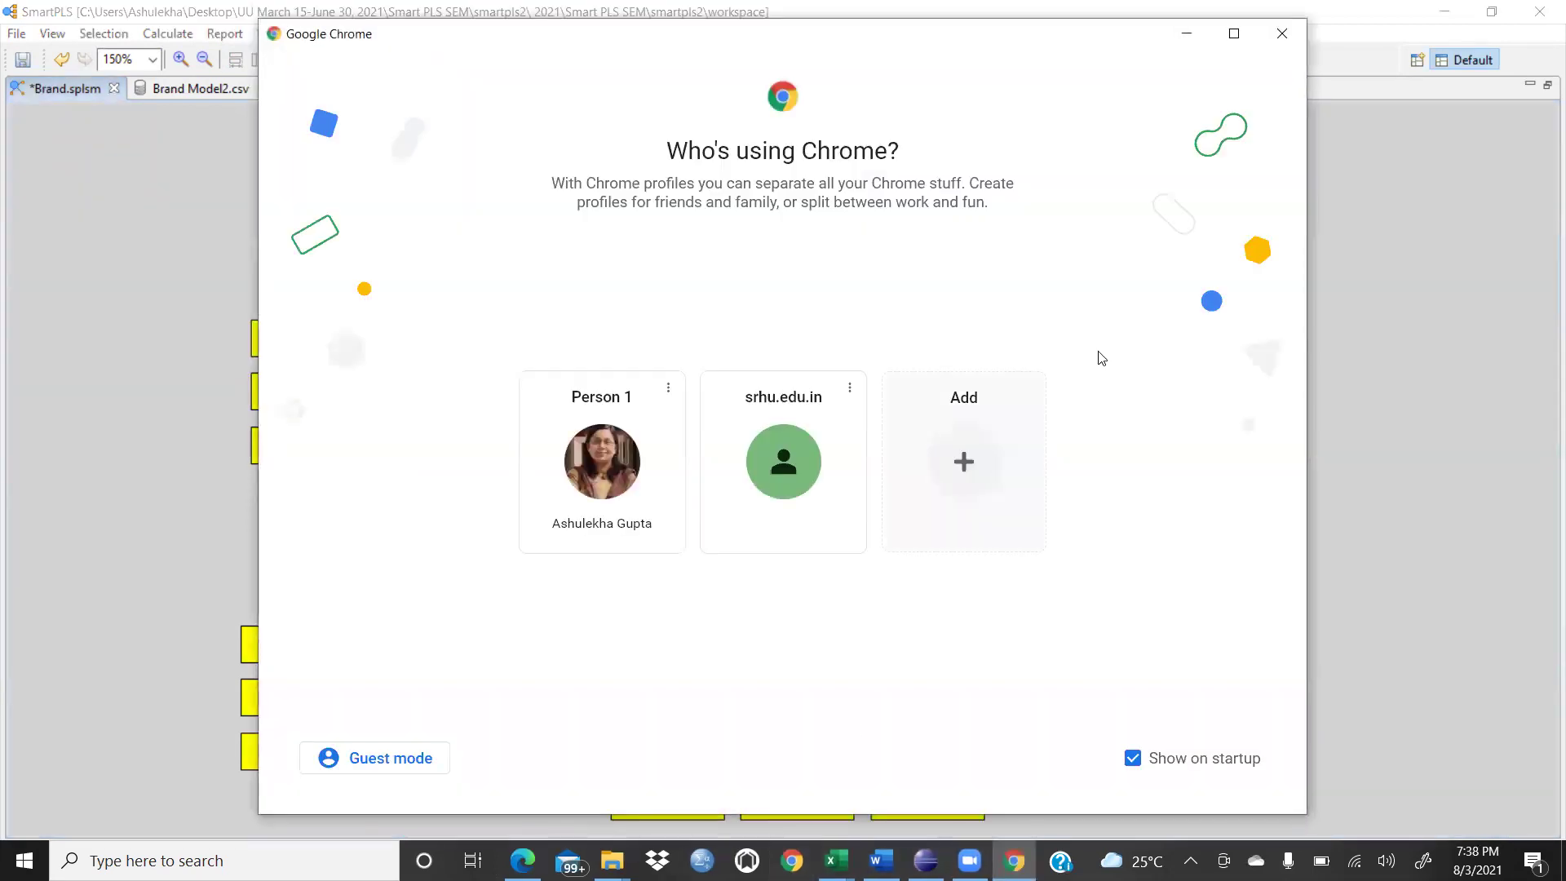
click(1280, 34)
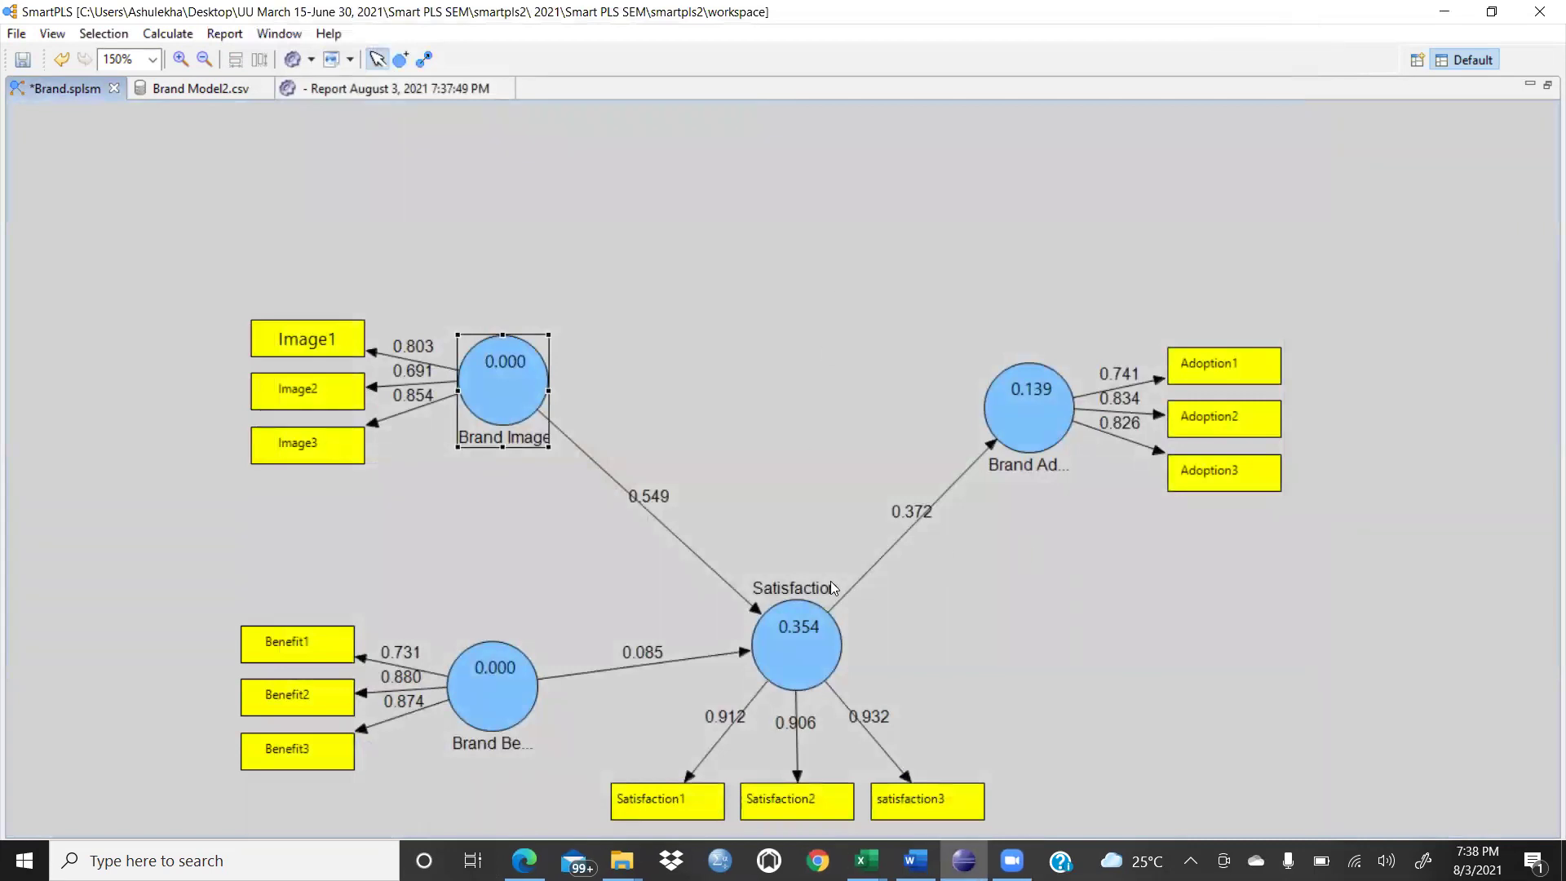
click(915, 861)
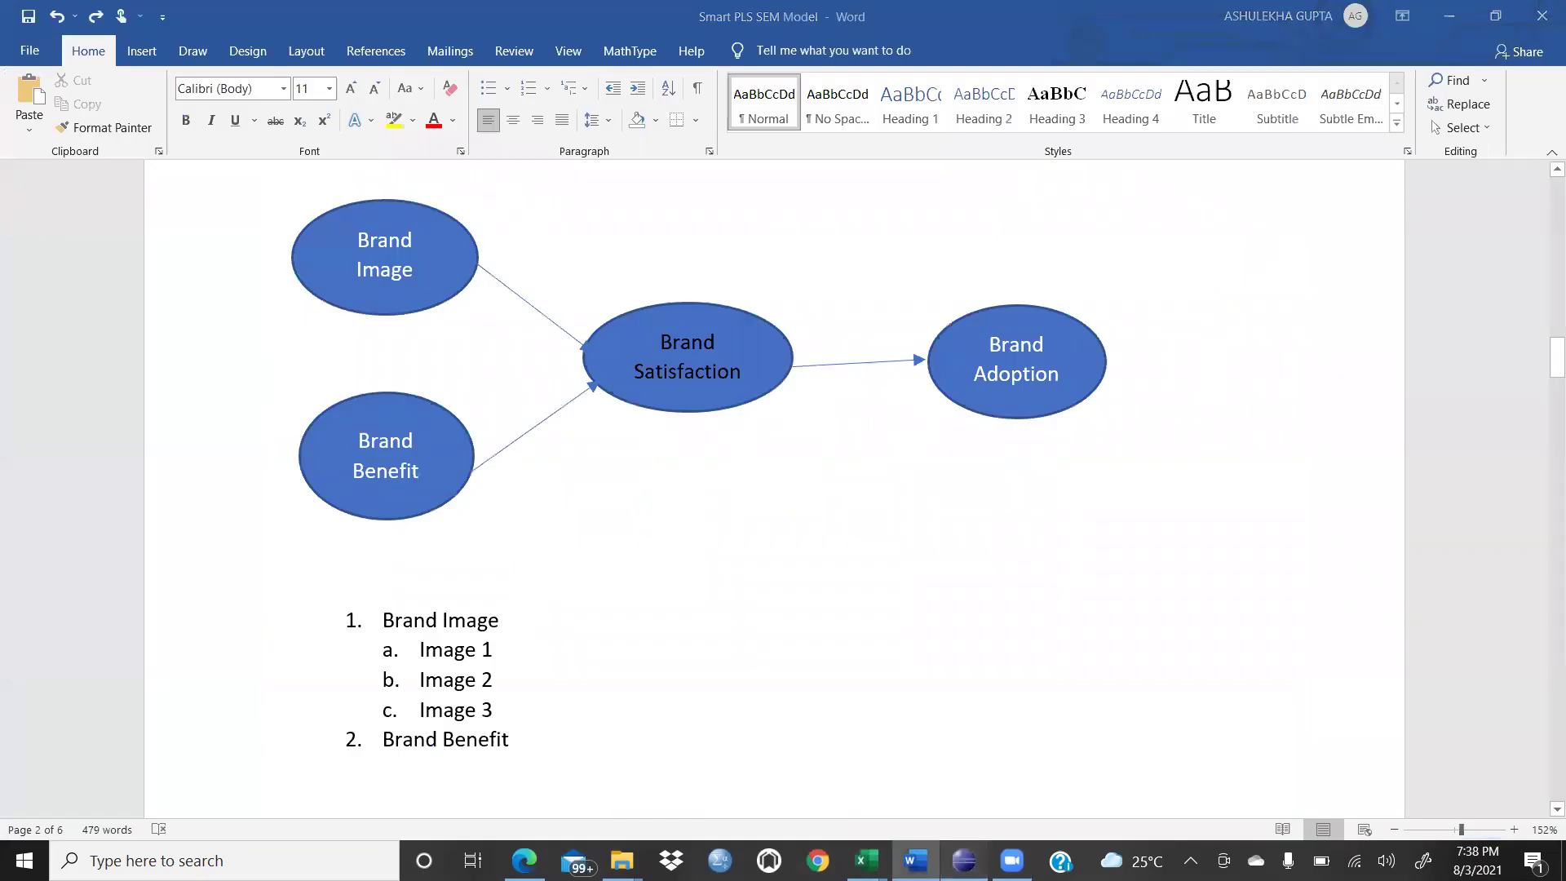
click(963, 860)
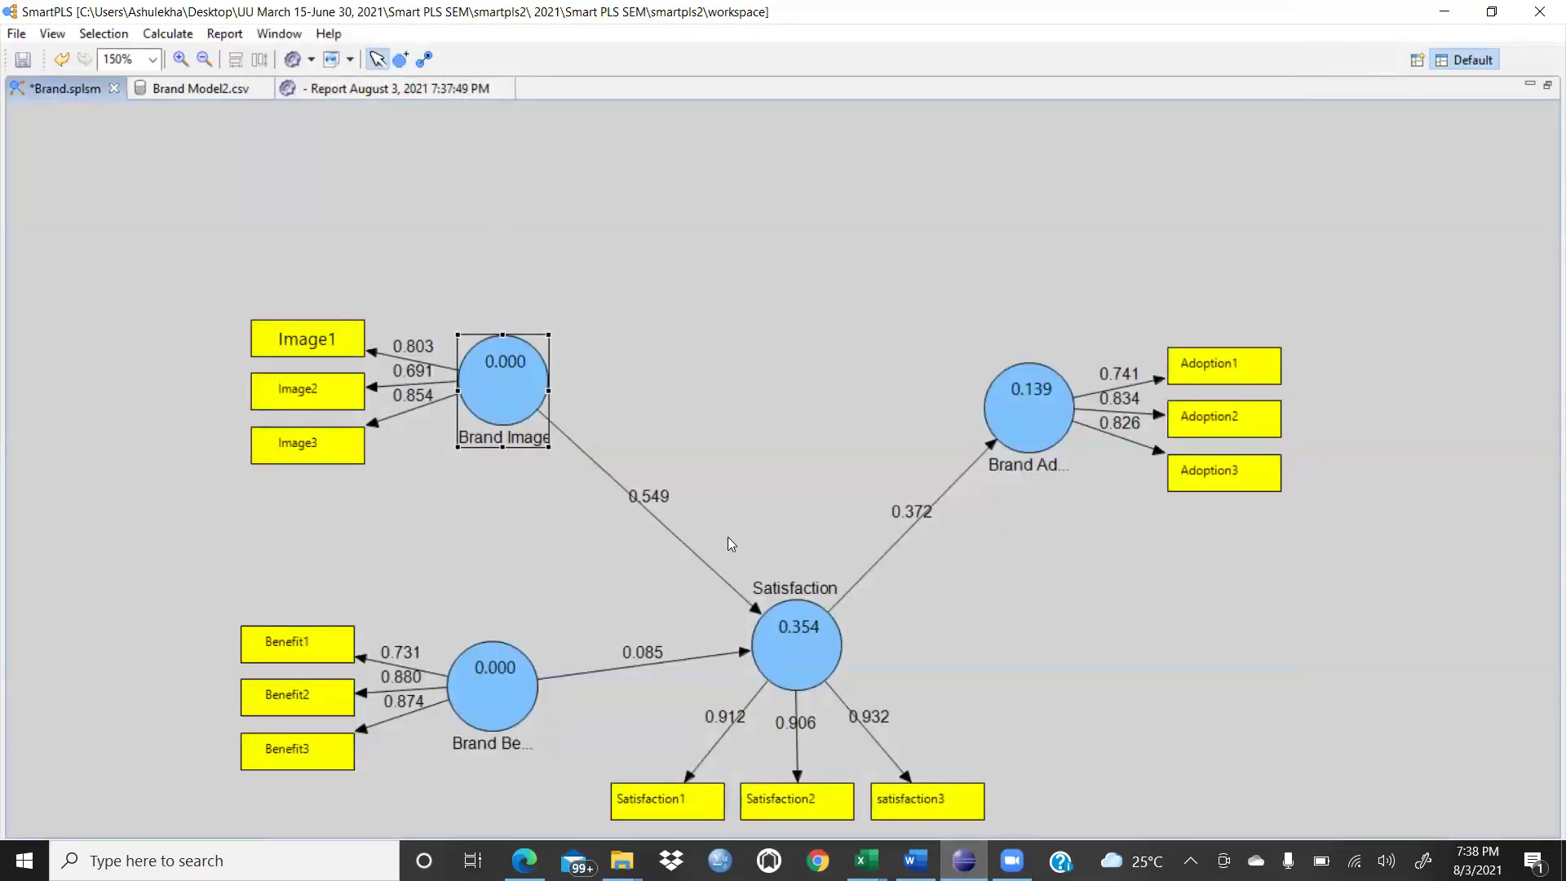
Look over the Brand Model2.csv data and the default report's contents, and return to the Brand.splsm model.
click(432, 93)
click(202, 92)
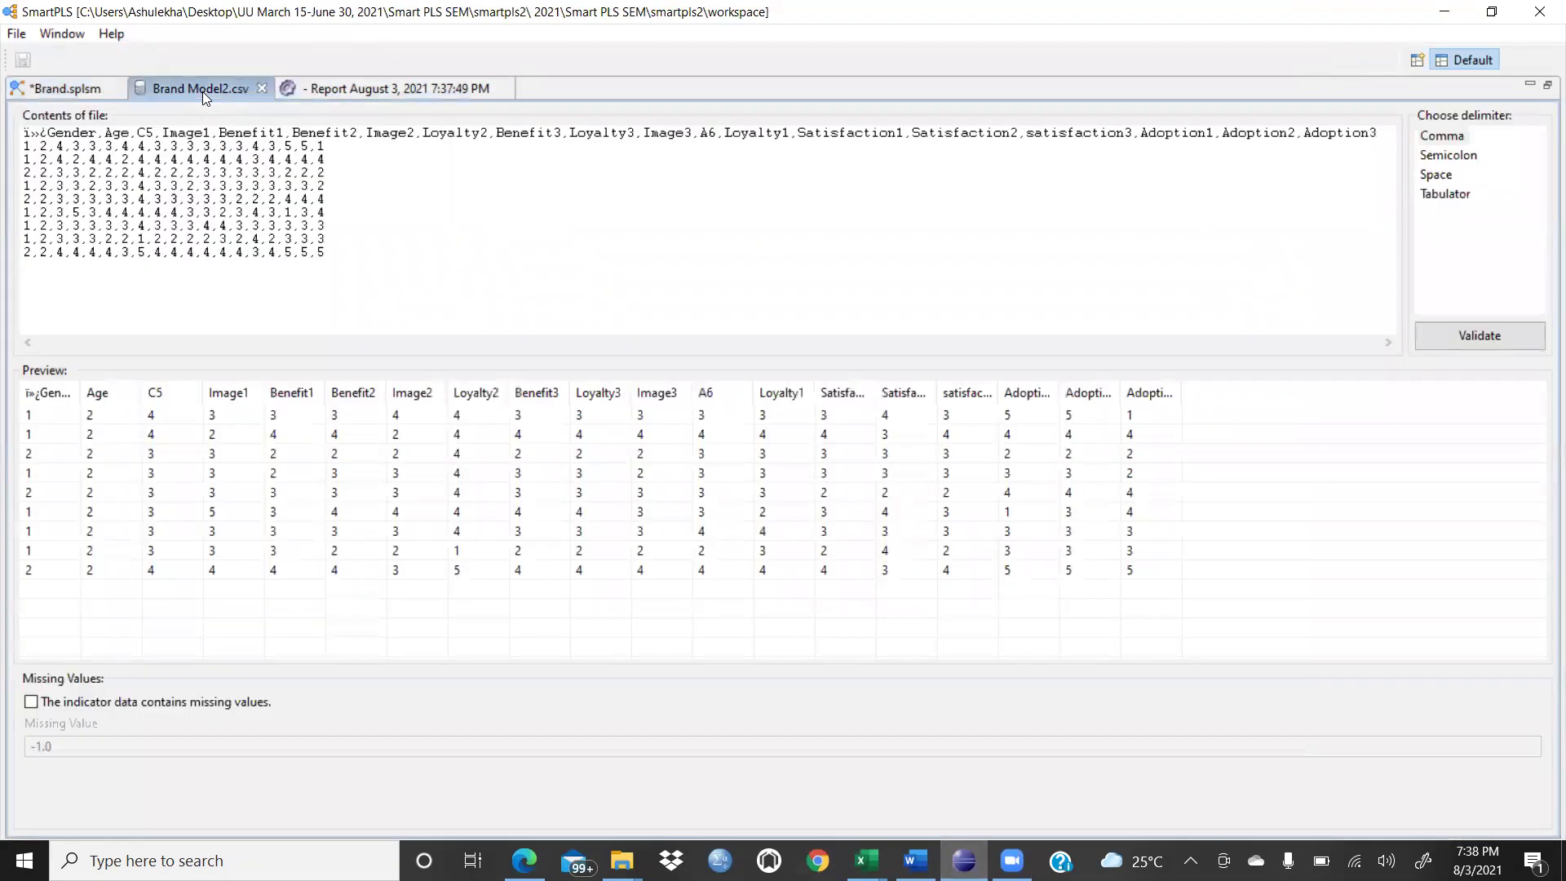
click(375, 88)
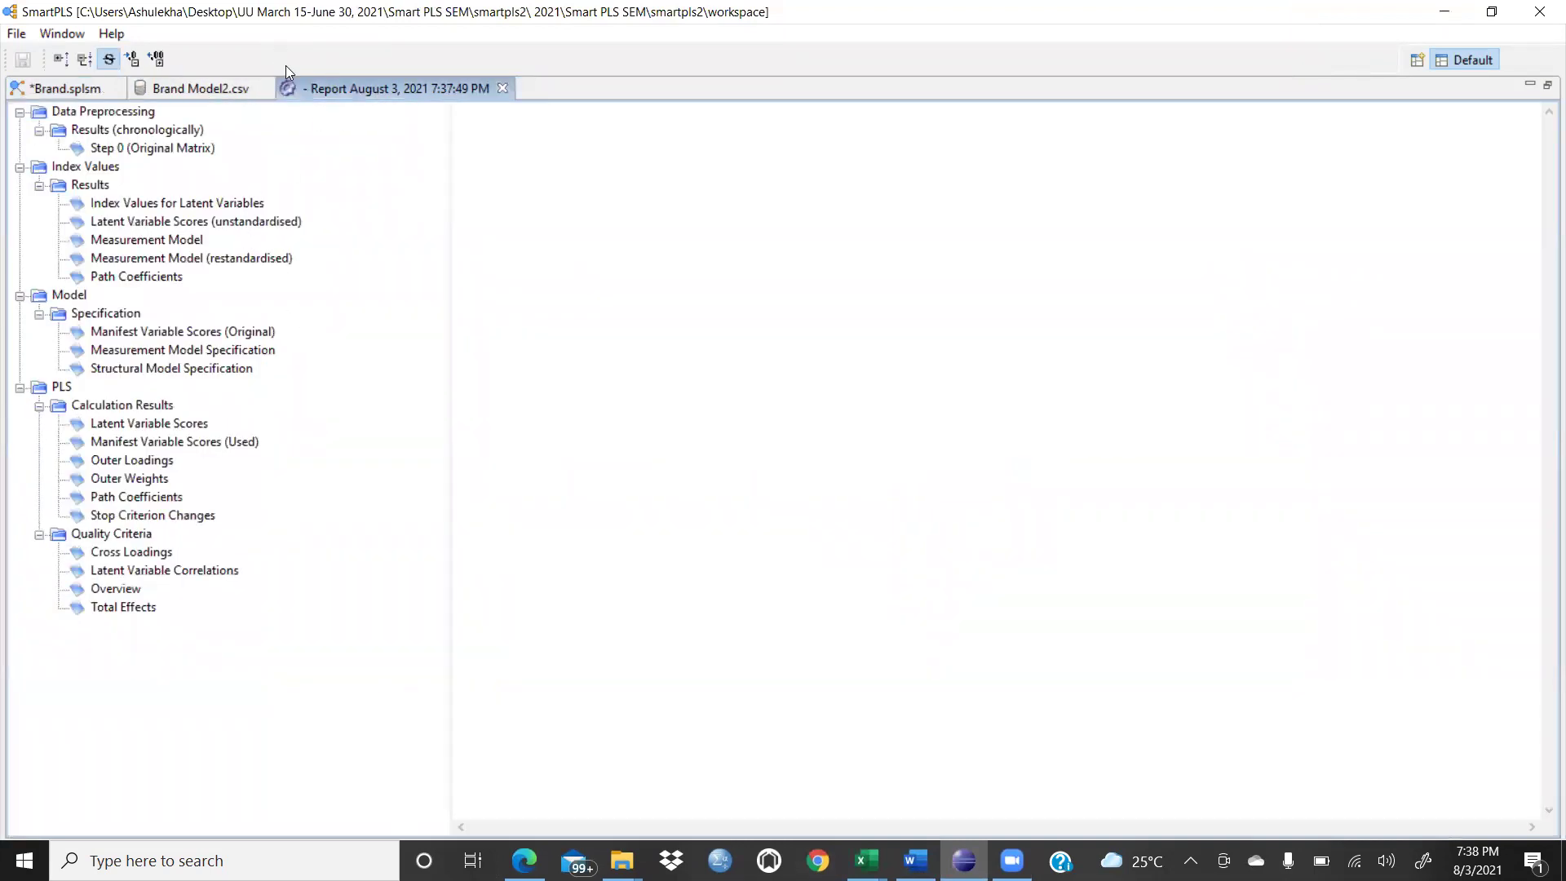
click(230, 90)
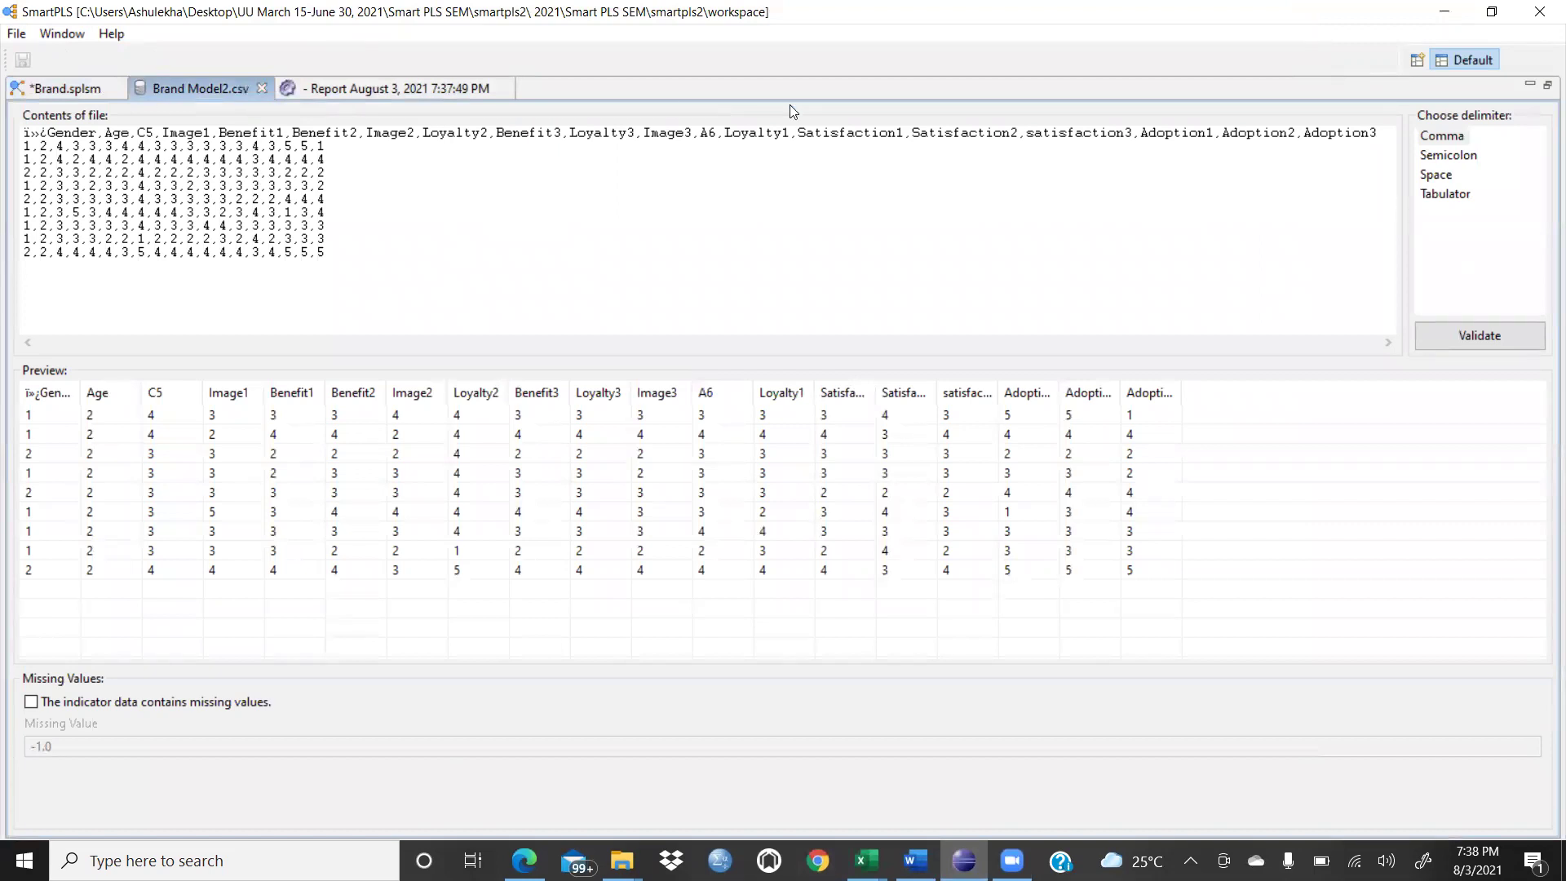
click(85, 89)
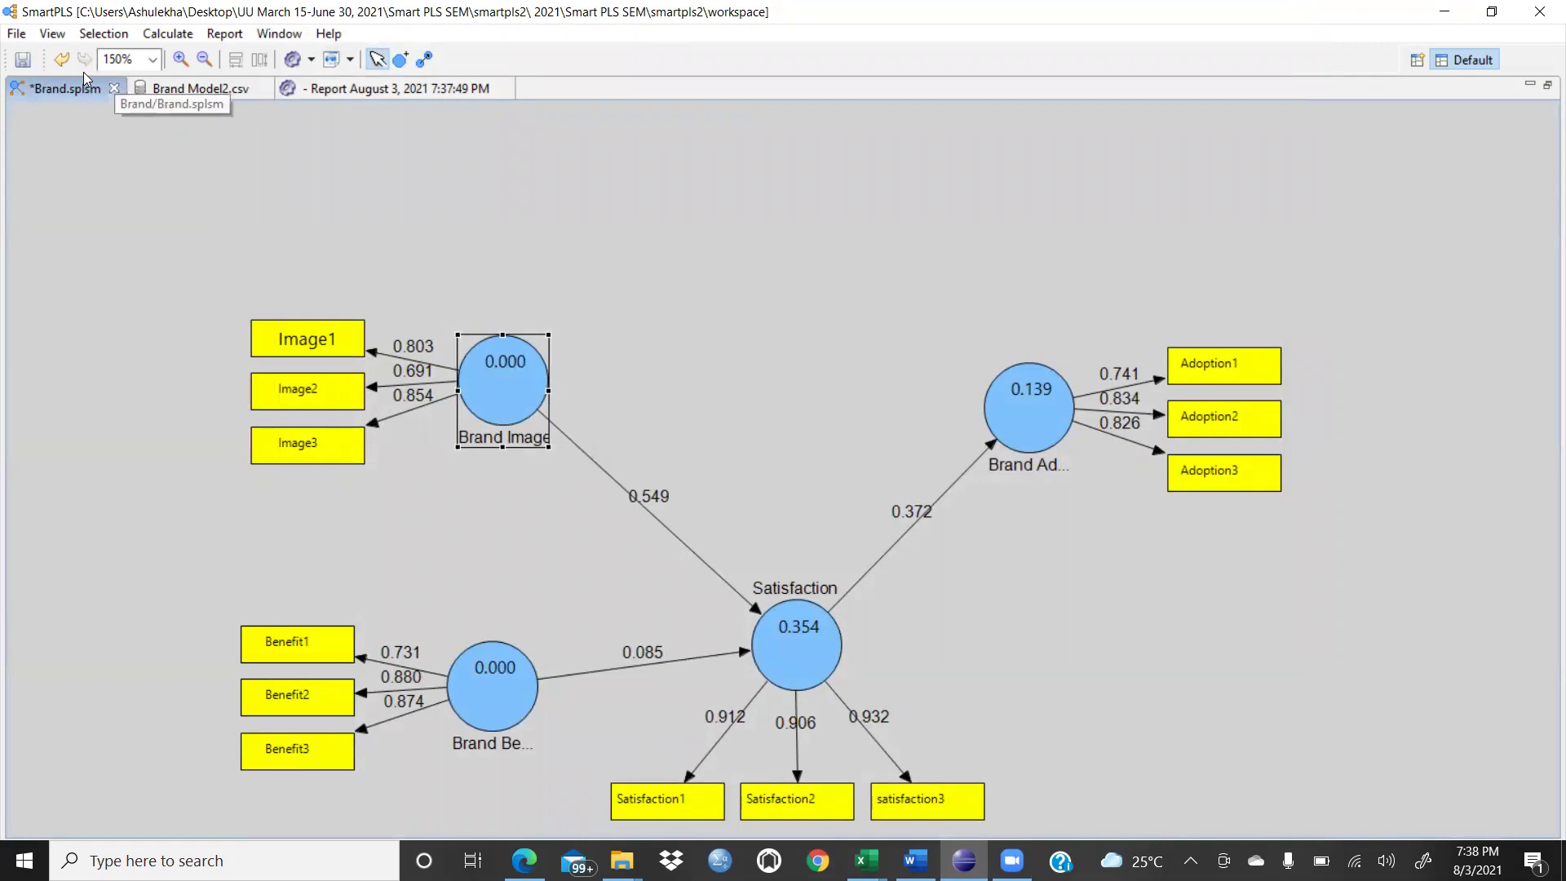
Generate a new Html (Print) Report and examine its cross loadings, AVE, communality, total effects and composite reliability tables.
click(225, 34)
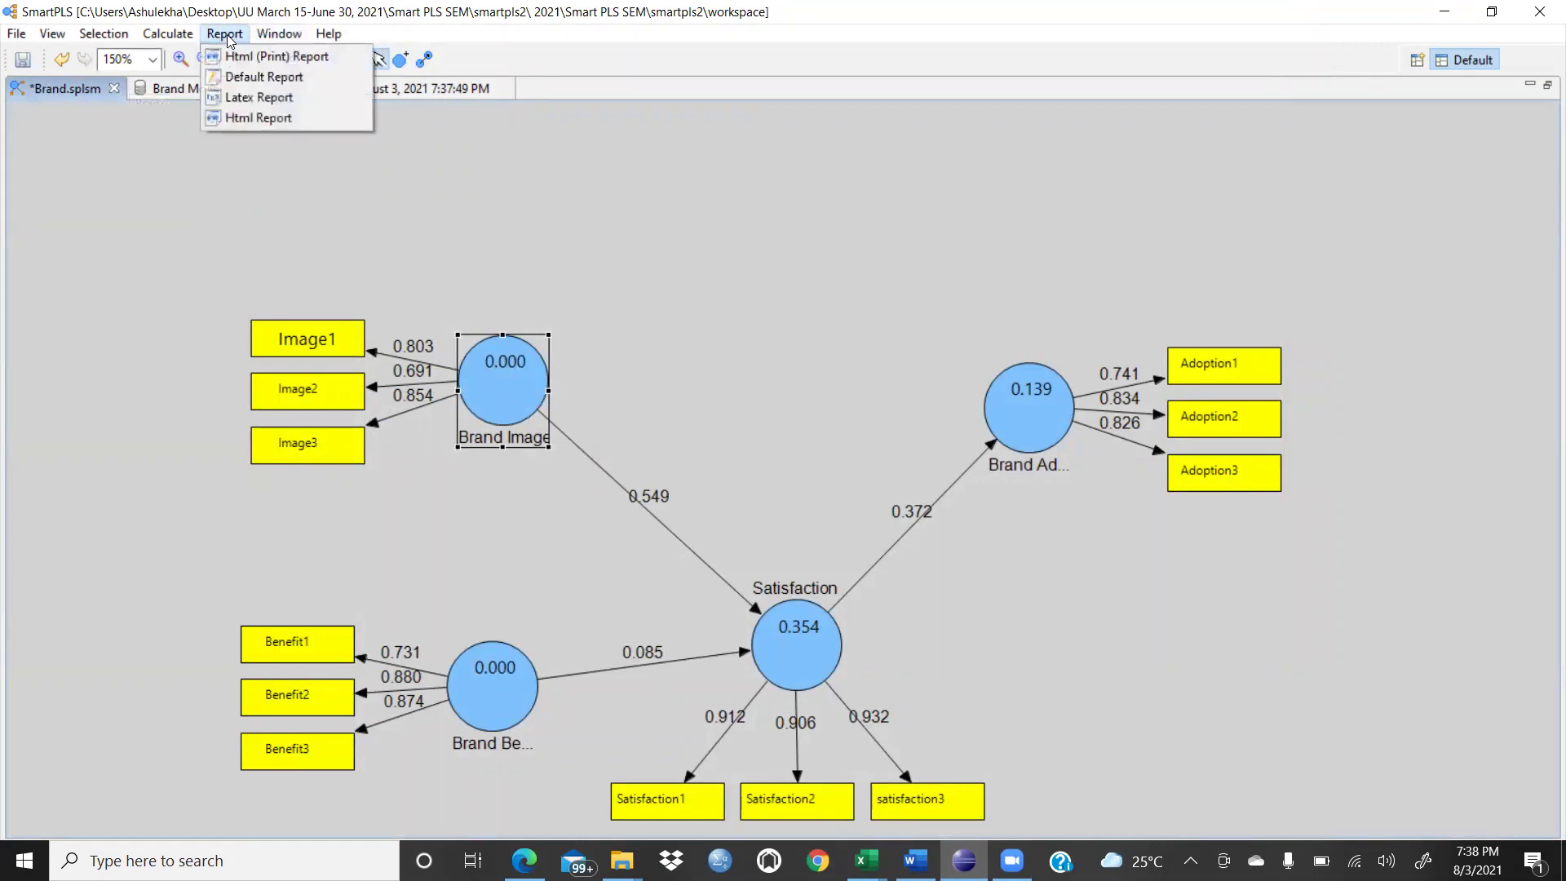
click(246, 55)
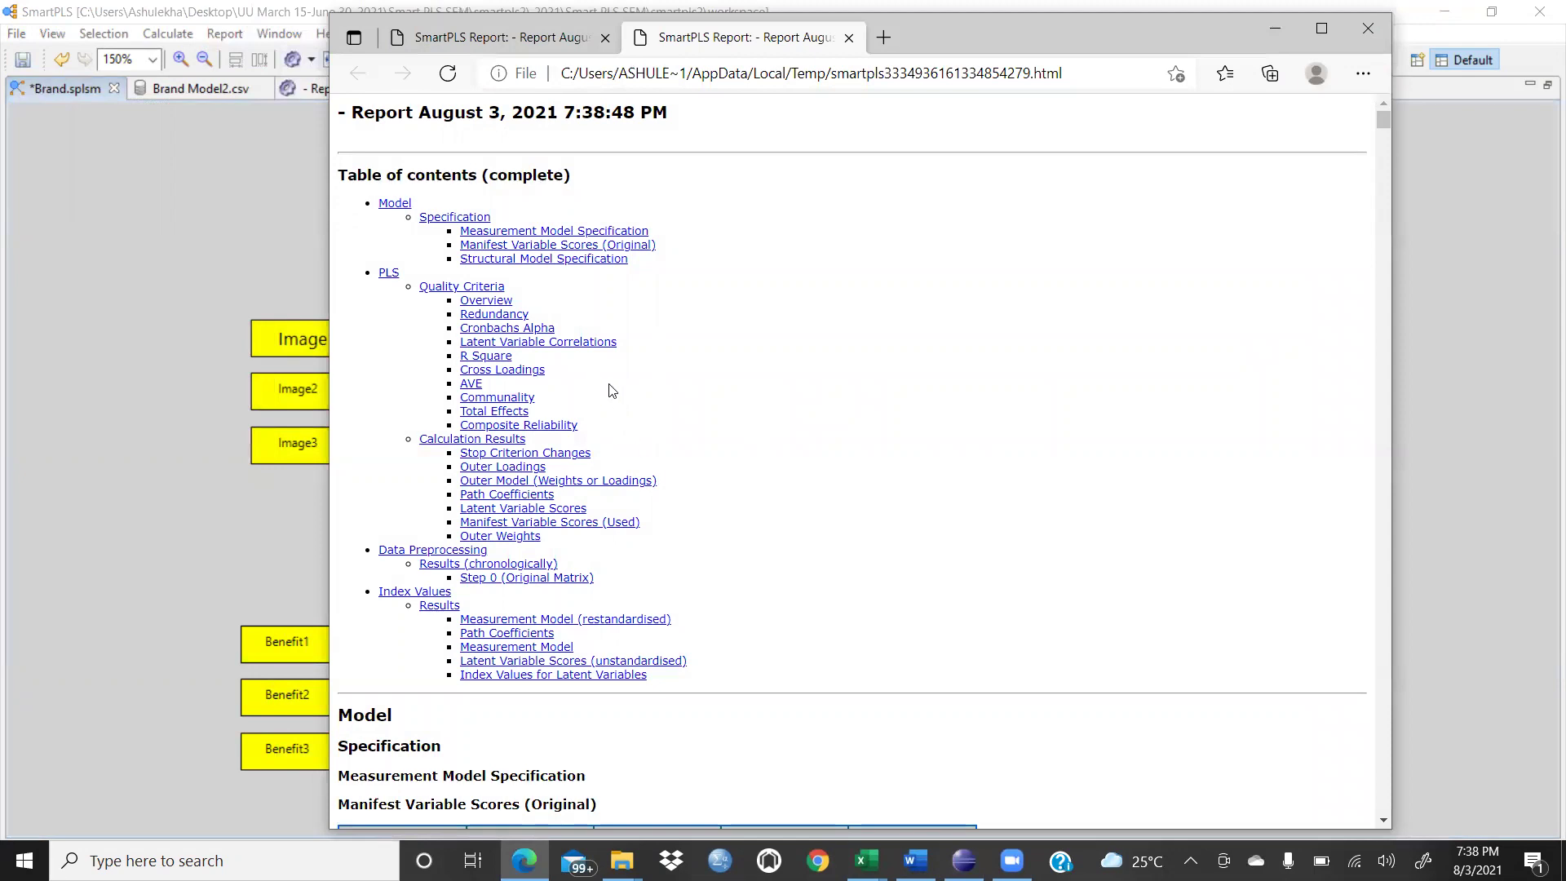
click(491, 372)
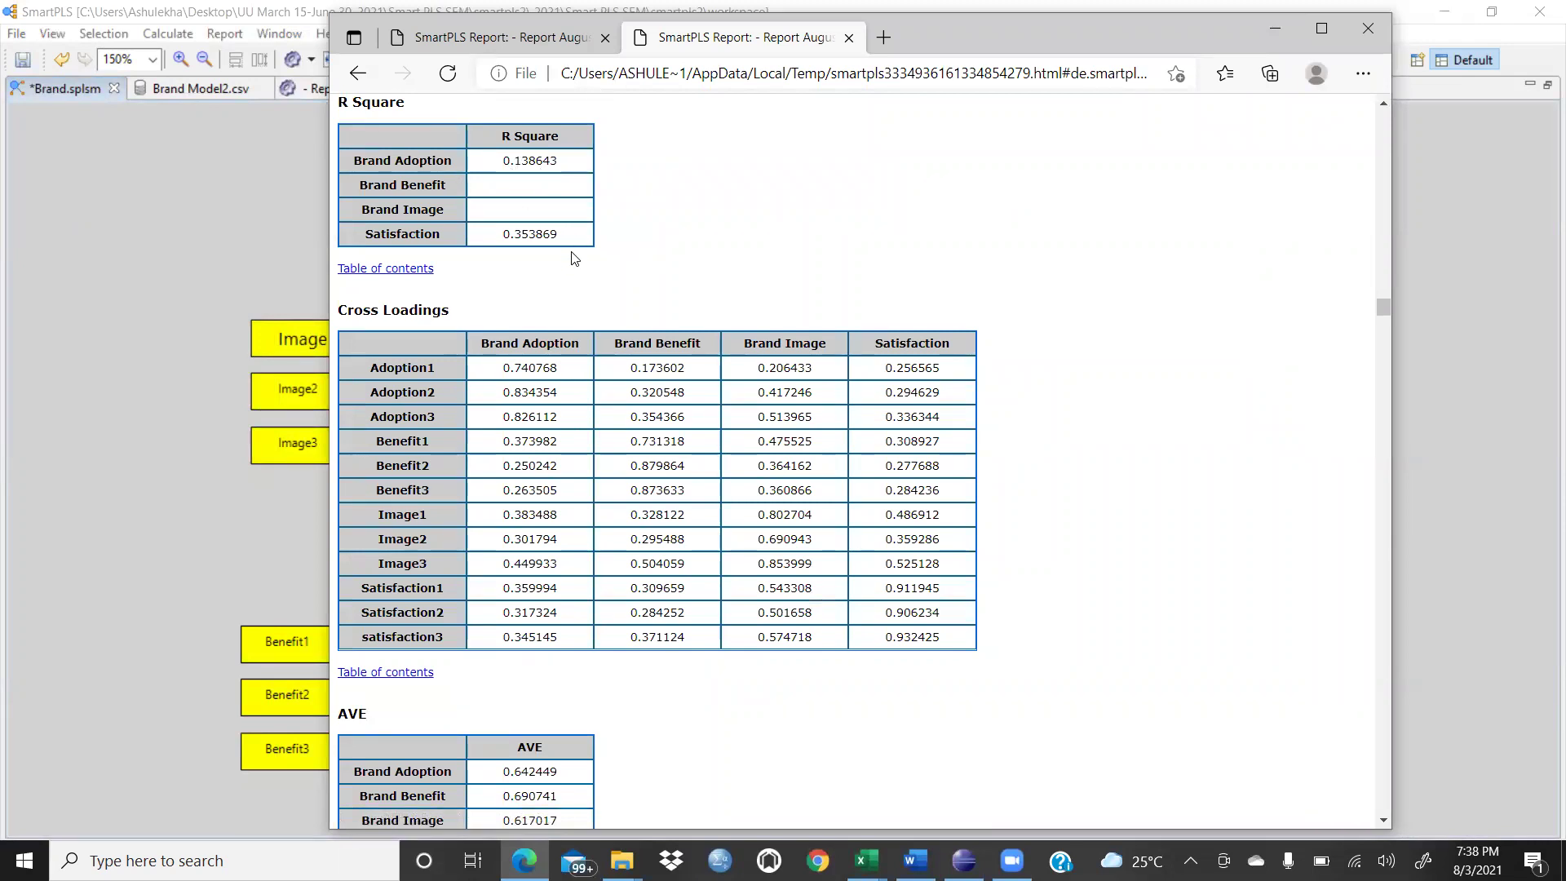
scroll(873, 296, down, 1)
scroll(871, 295, down, 2)
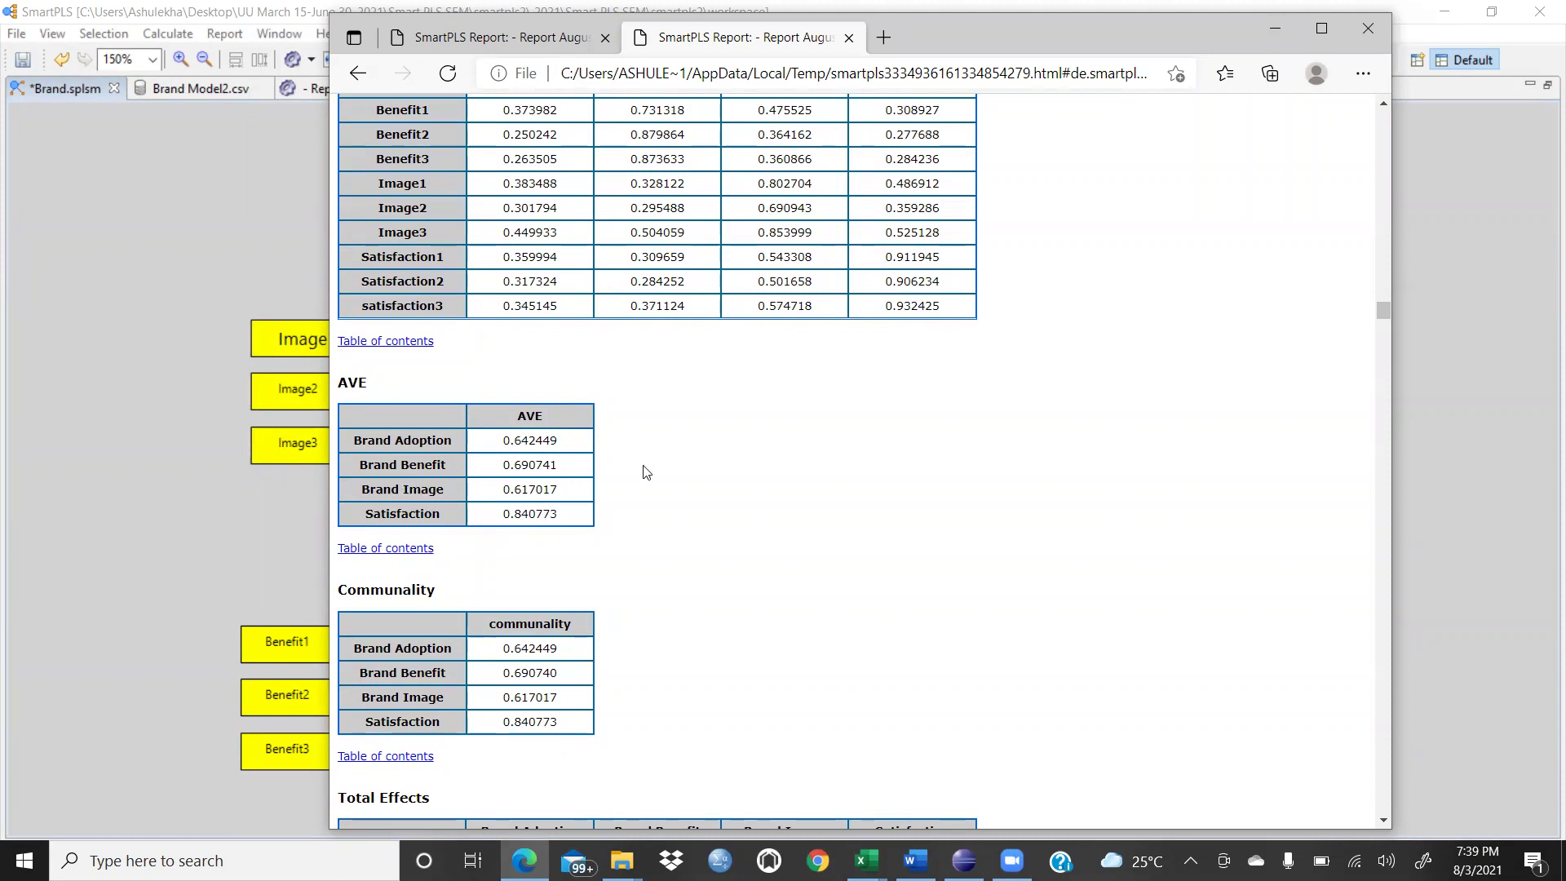
scroll(717, 398, down, 1)
scroll(632, 412, down, 1)
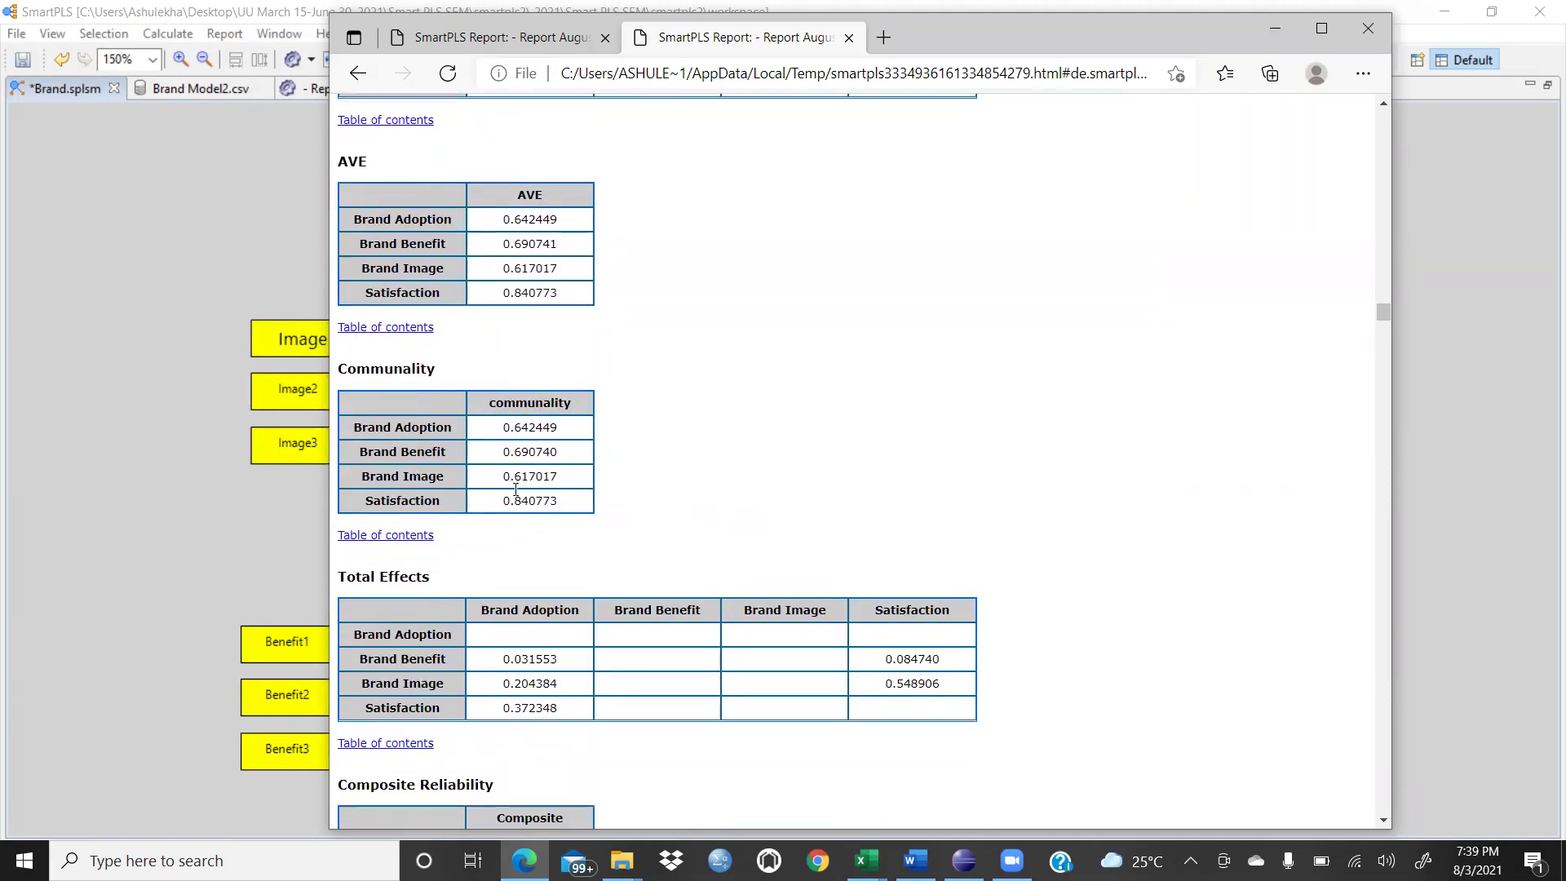
scroll(763, 372, down, 2)
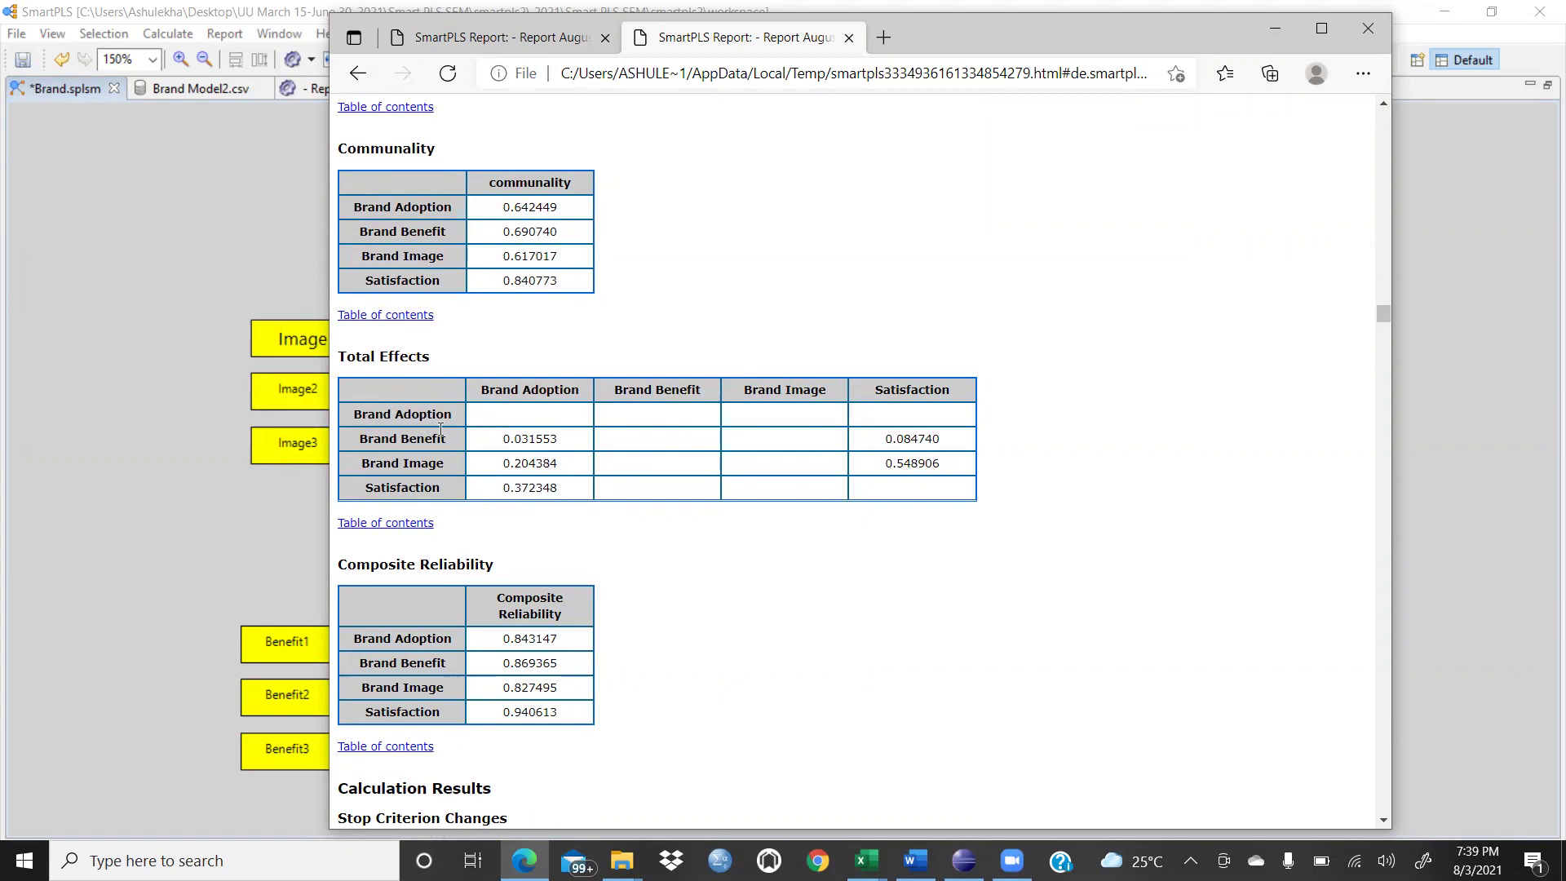
scroll(745, 428, down, 3)
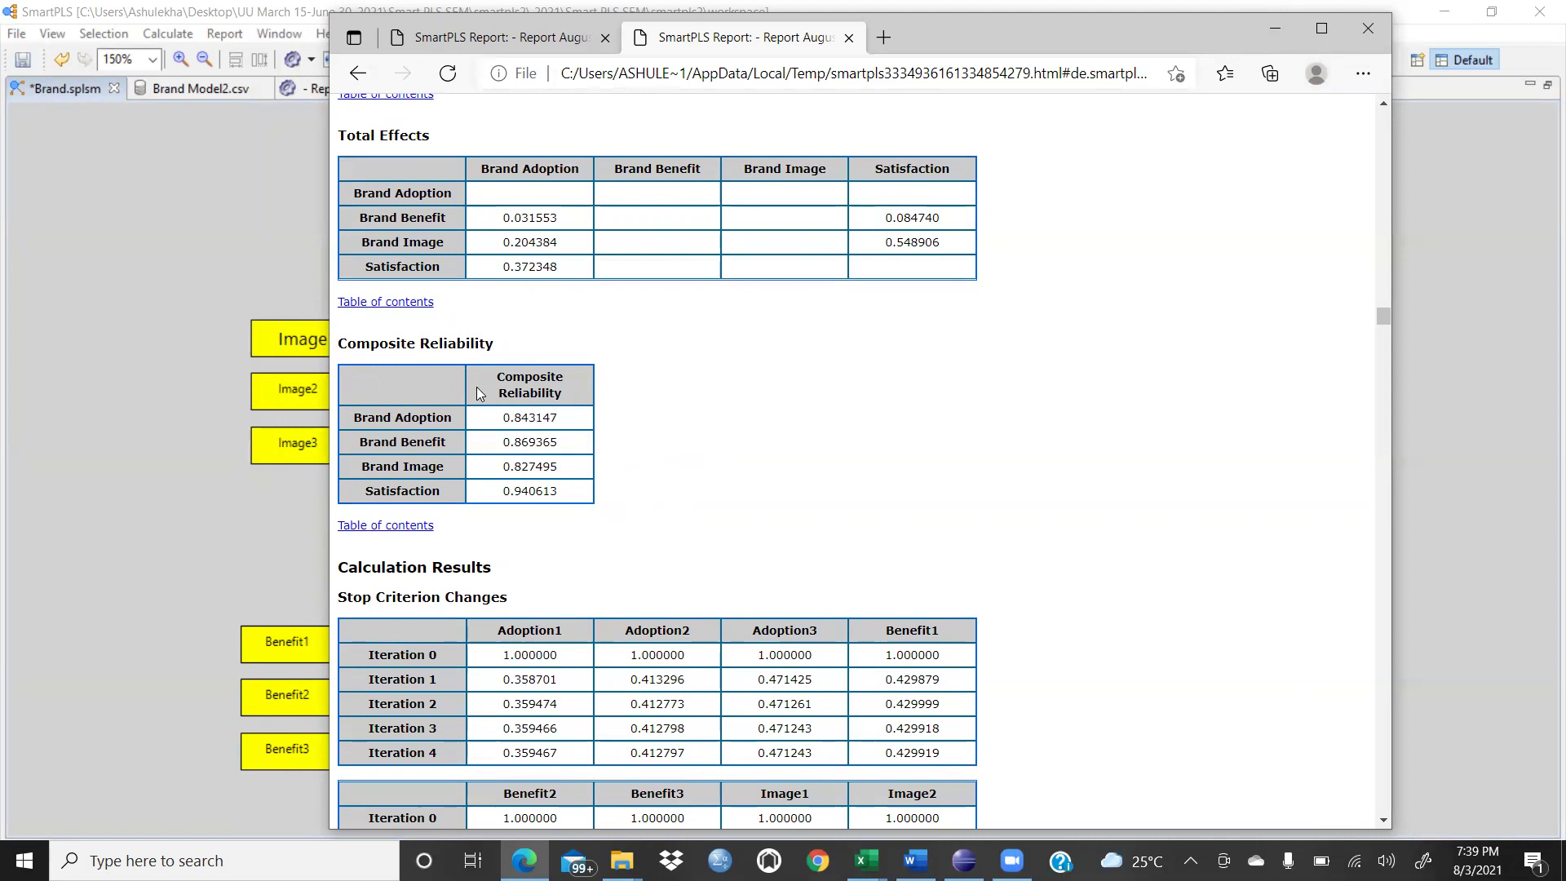
Return to SmartPLS and display the quality criteria Overview in the default report.
click(1276, 30)
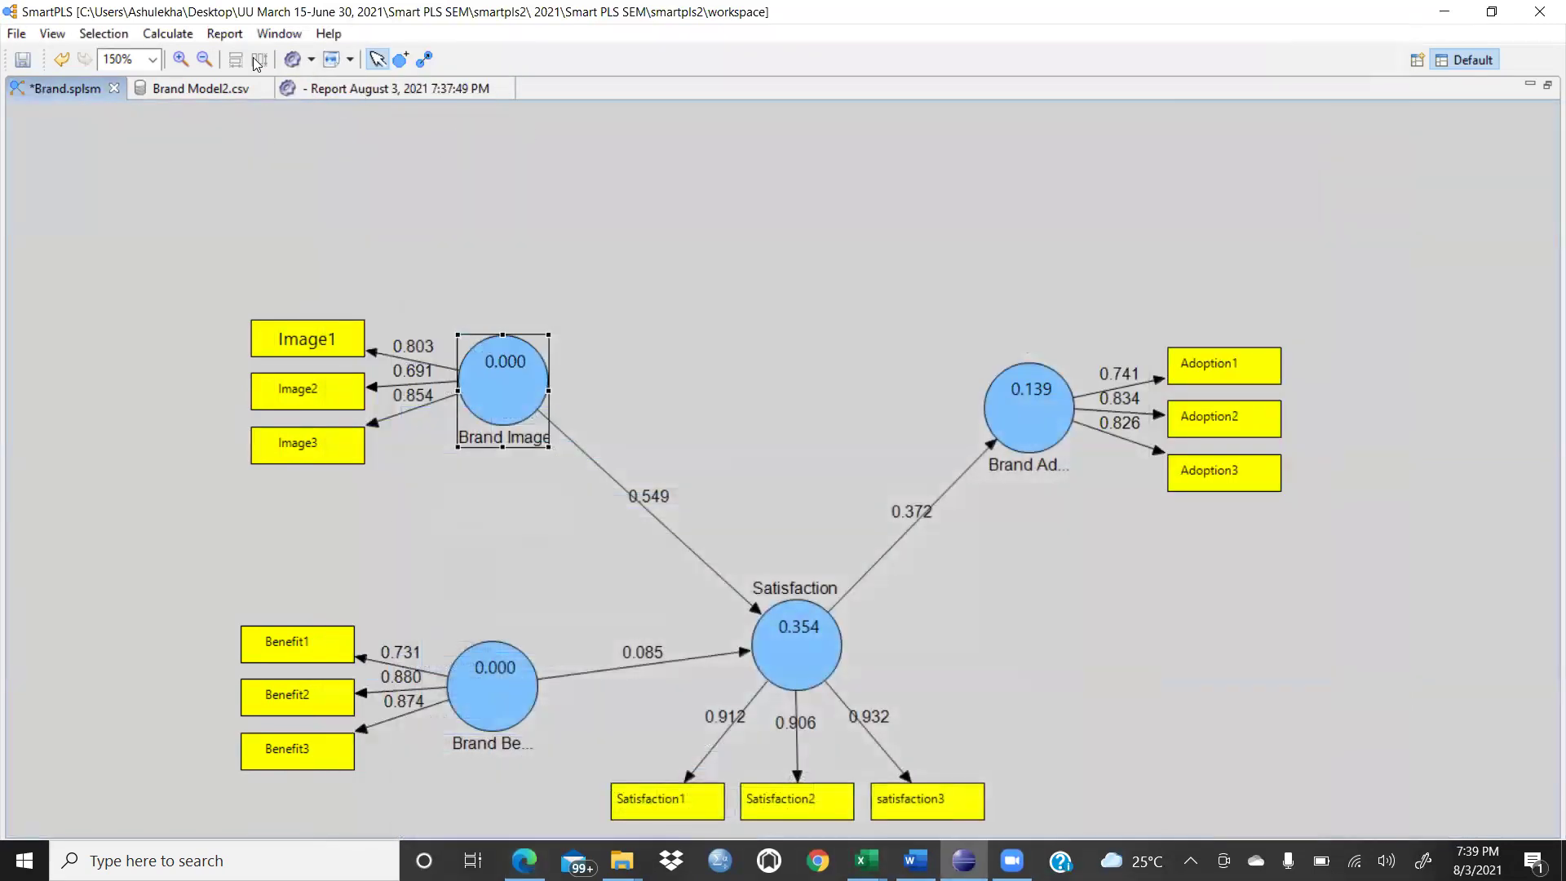
click(346, 90)
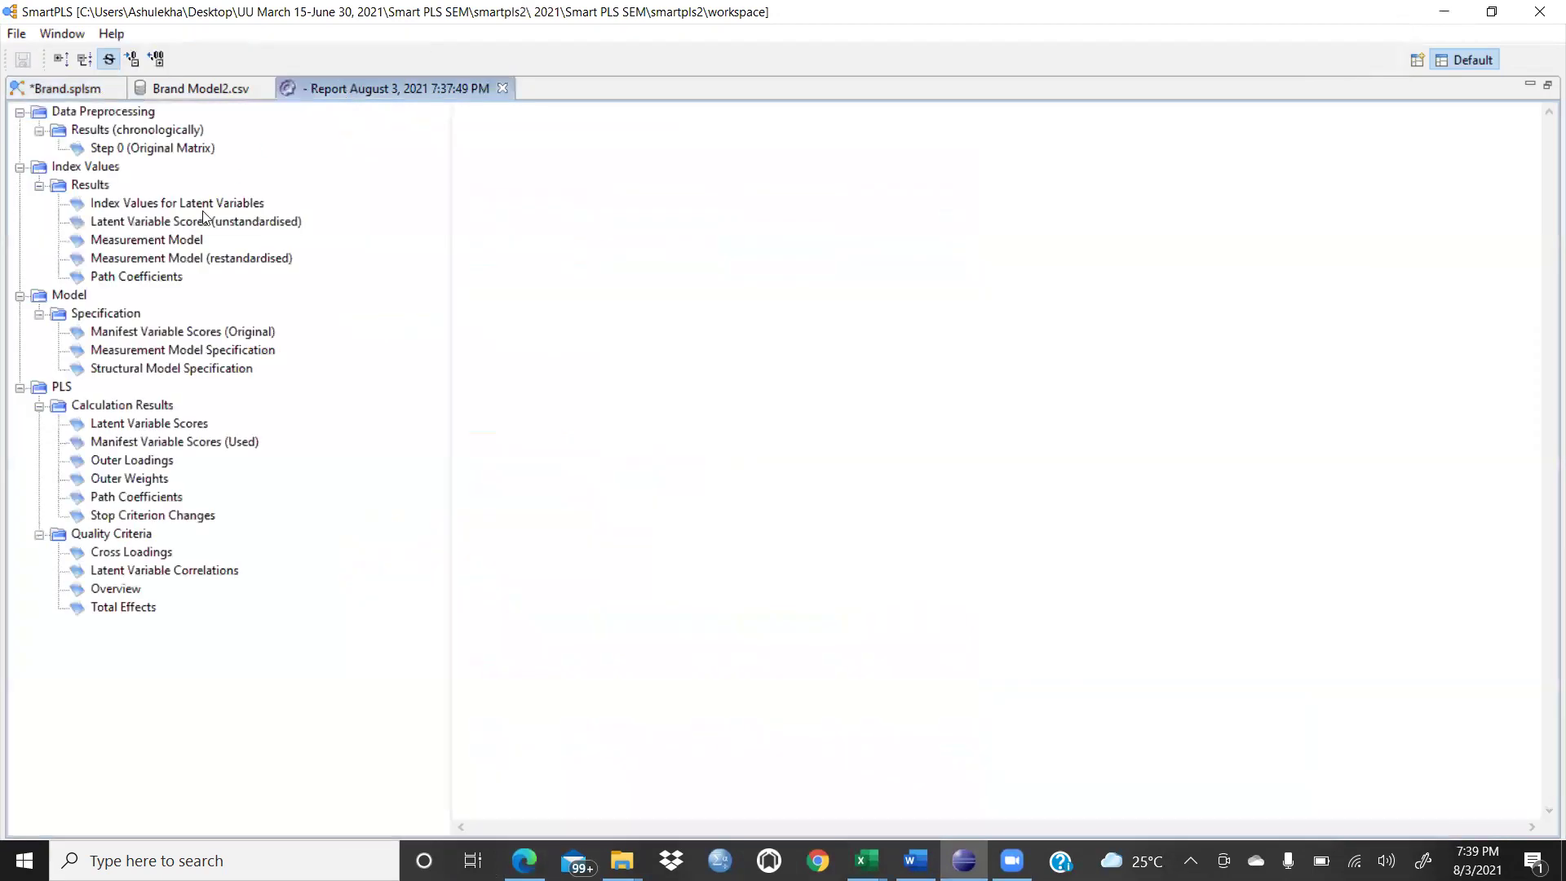
click(124, 589)
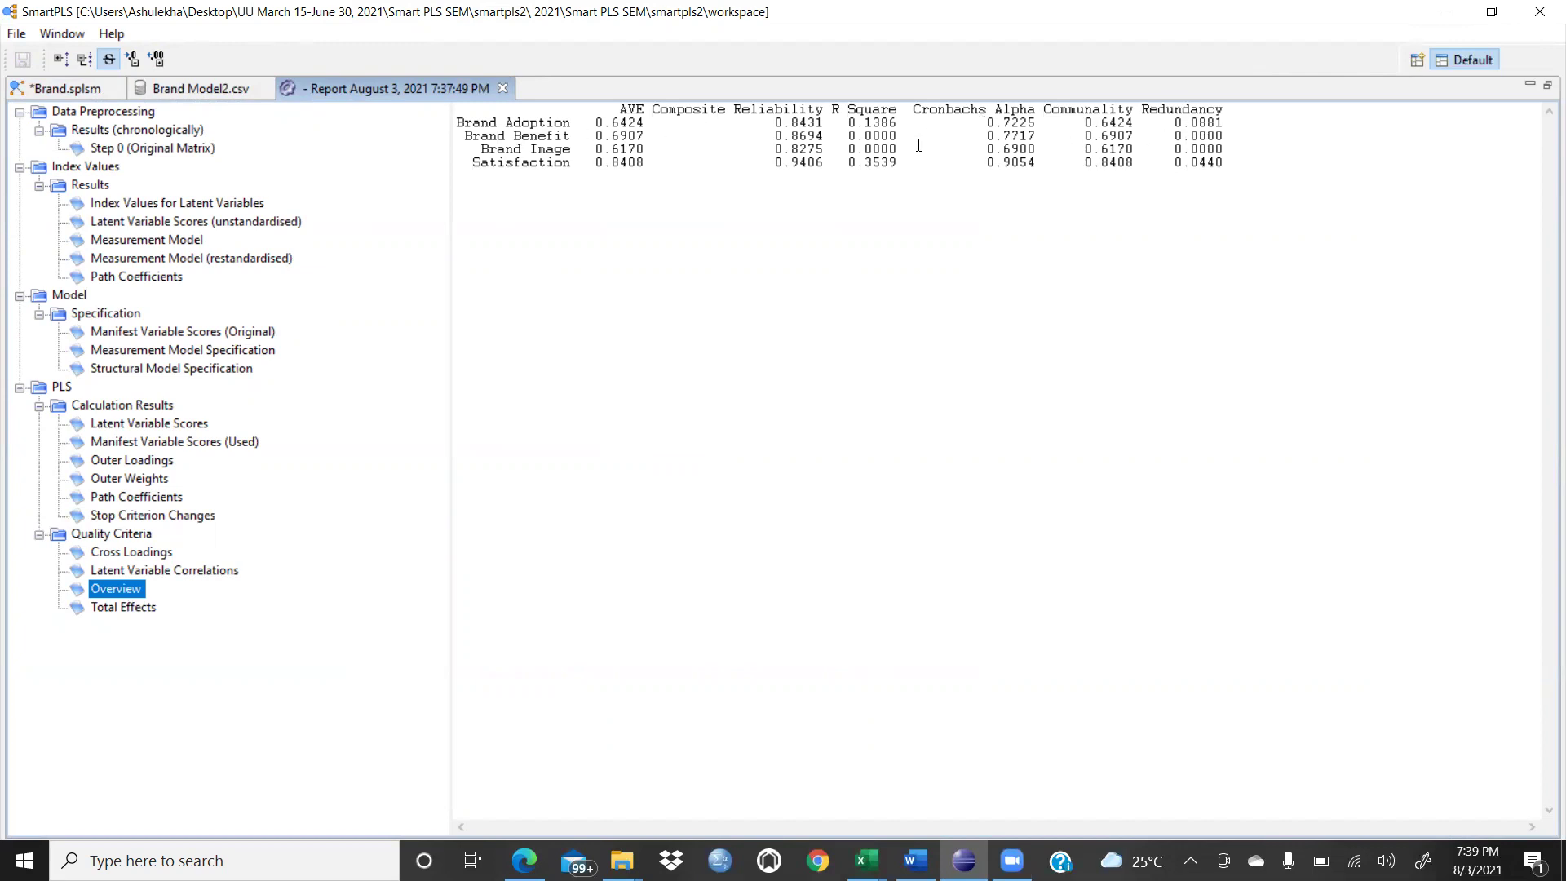
Switch to the Smart PLS SEM Model document in Word and review its outer loadings, AVE, path coefficients and Overview tables.
click(916, 861)
scroll(951, 522, down, 3)
scroll(951, 522, down, 10)
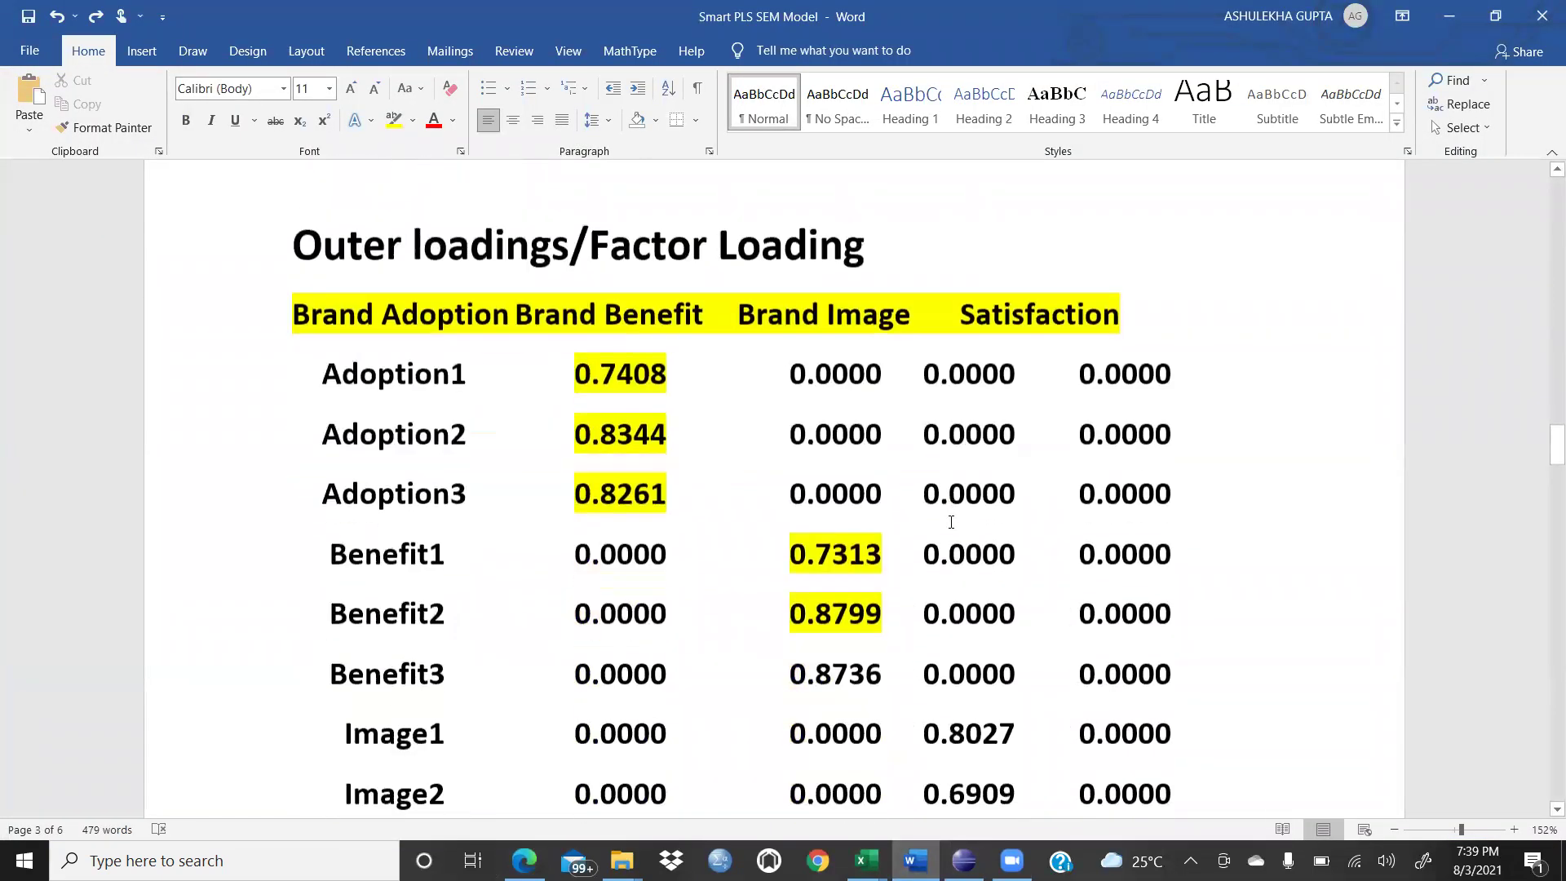
scroll(668, 302, down, 15)
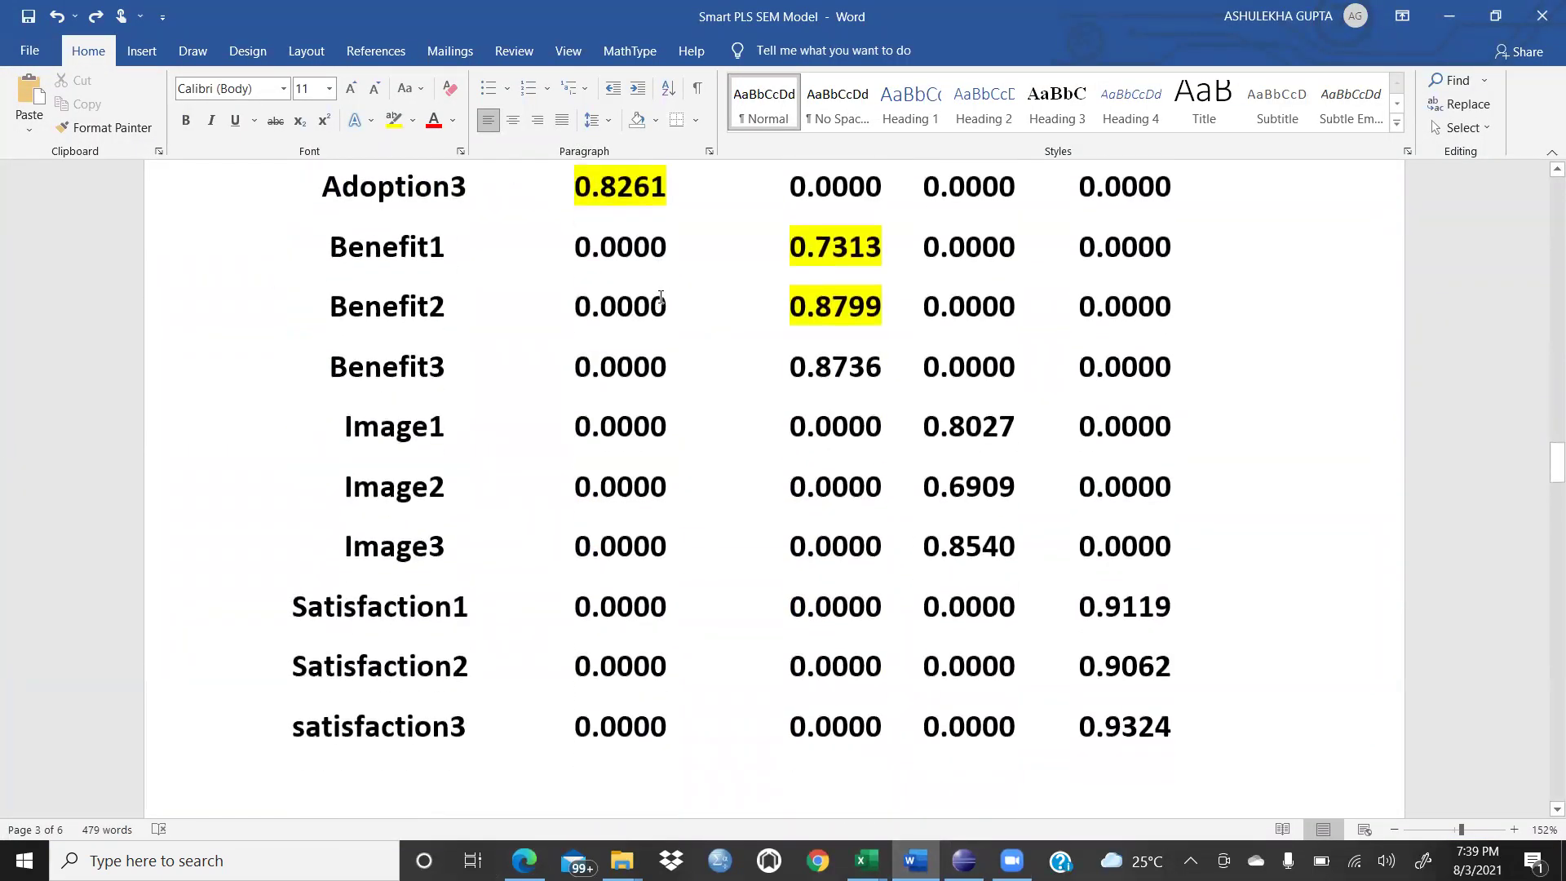
scroll(680, 307, down, 5)
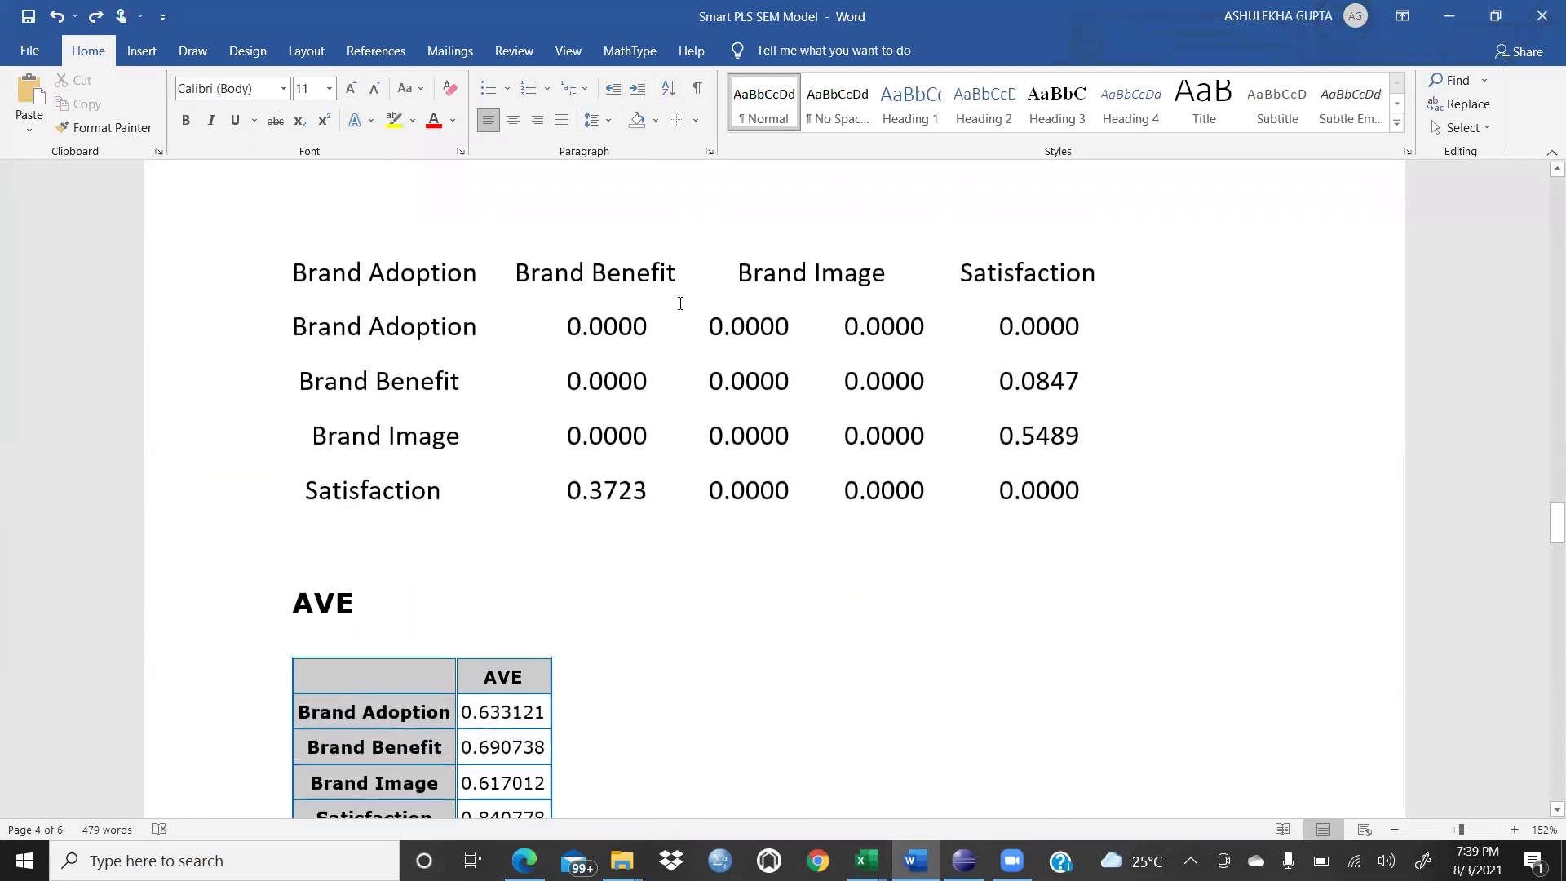
scroll(560, 322, down, 3)
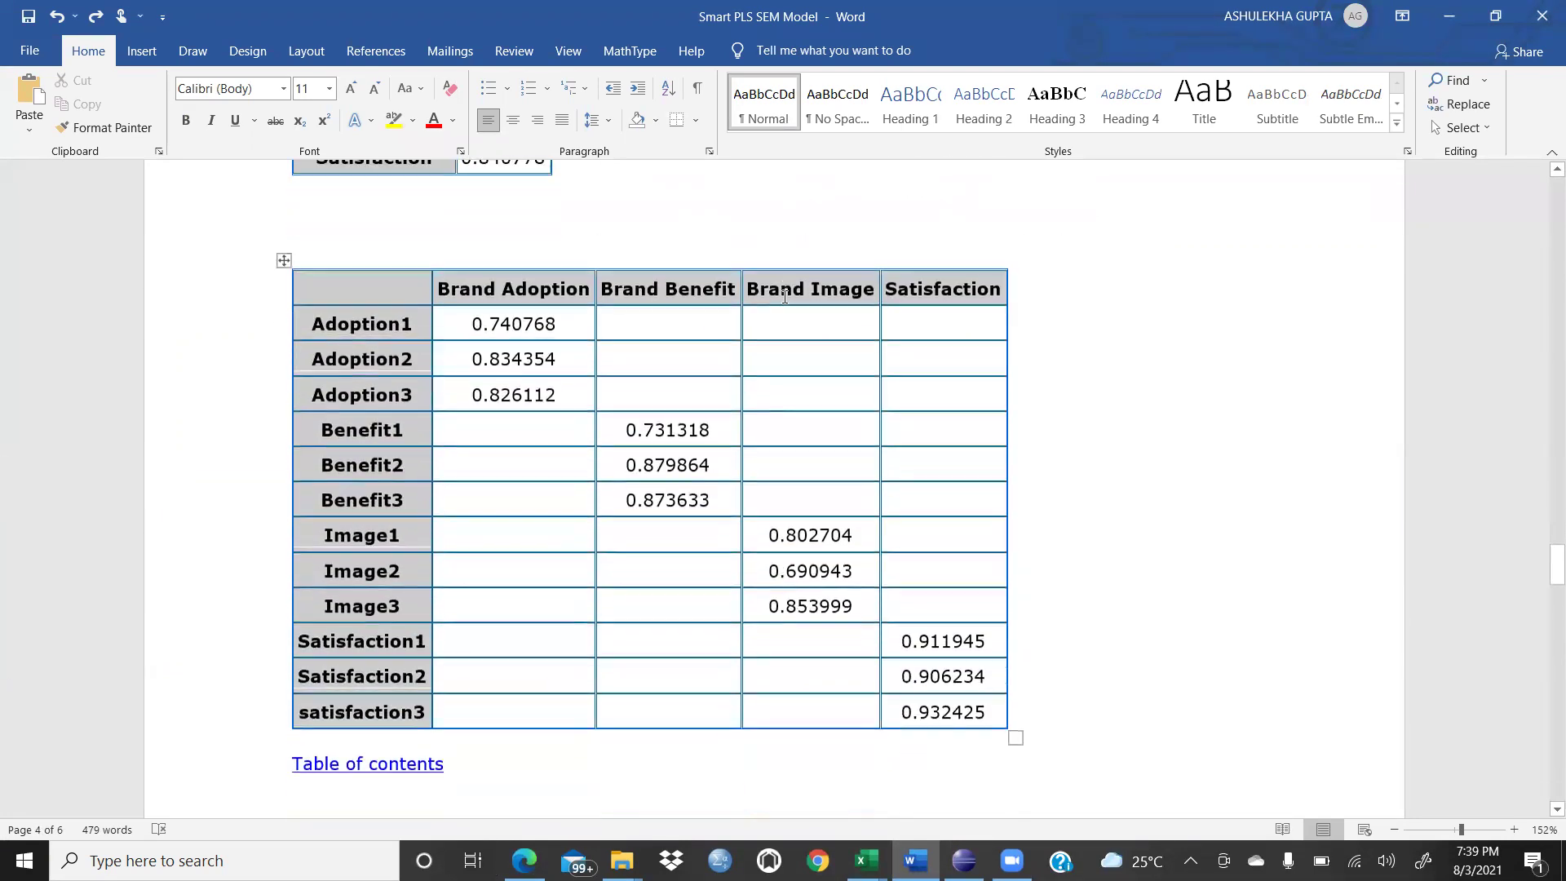
scroll(555, 314, up, 2)
scroll(556, 314, down, 4)
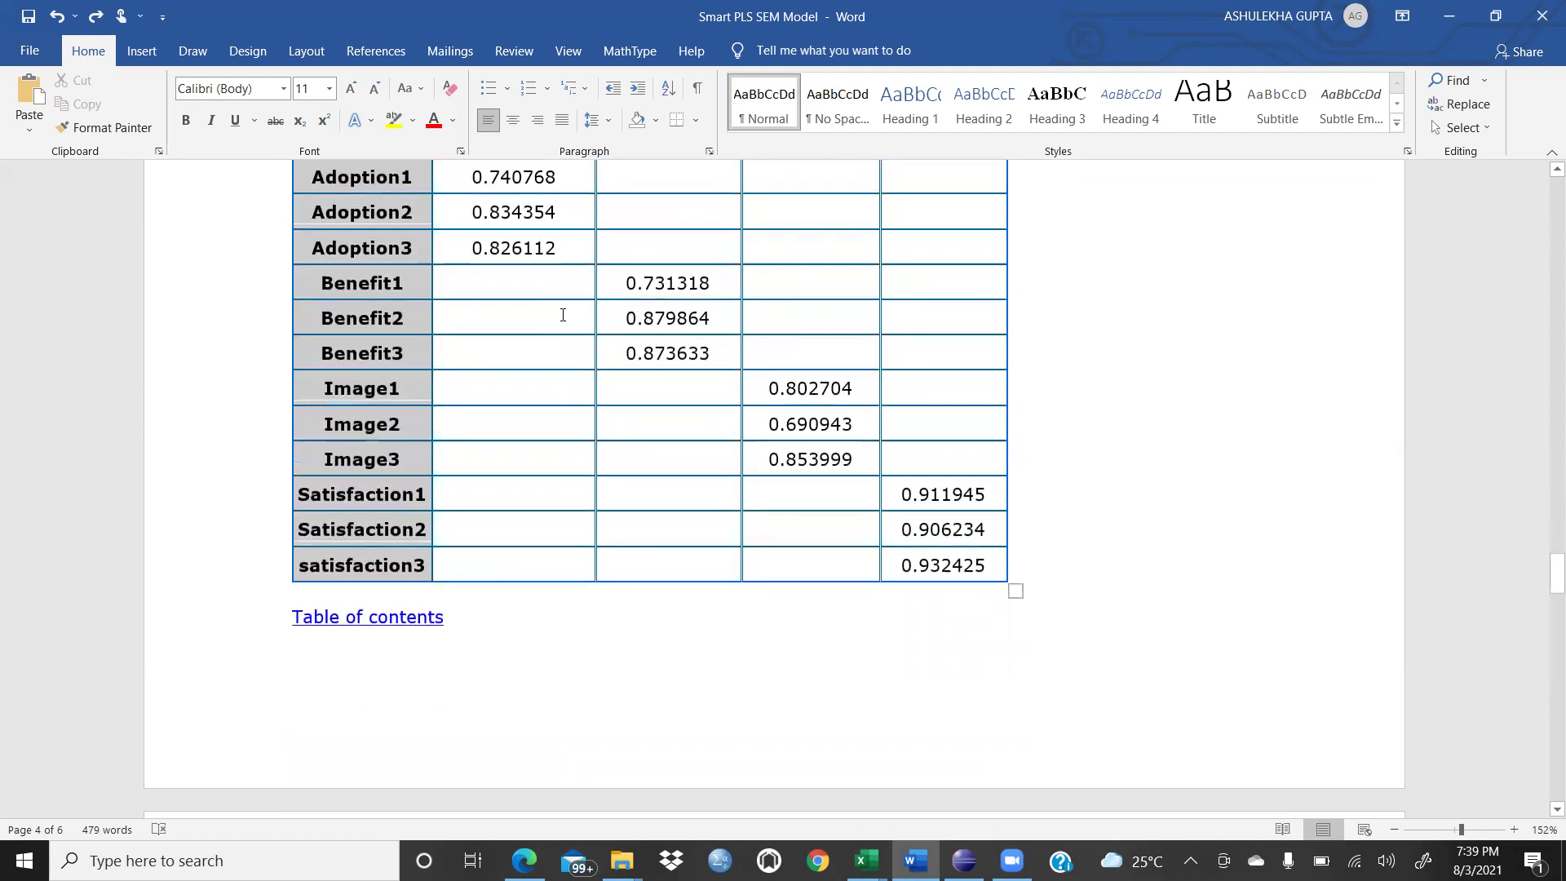
scroll(562, 314, up, 4)
scroll(559, 310, down, 7)
scroll(563, 315, down, 7)
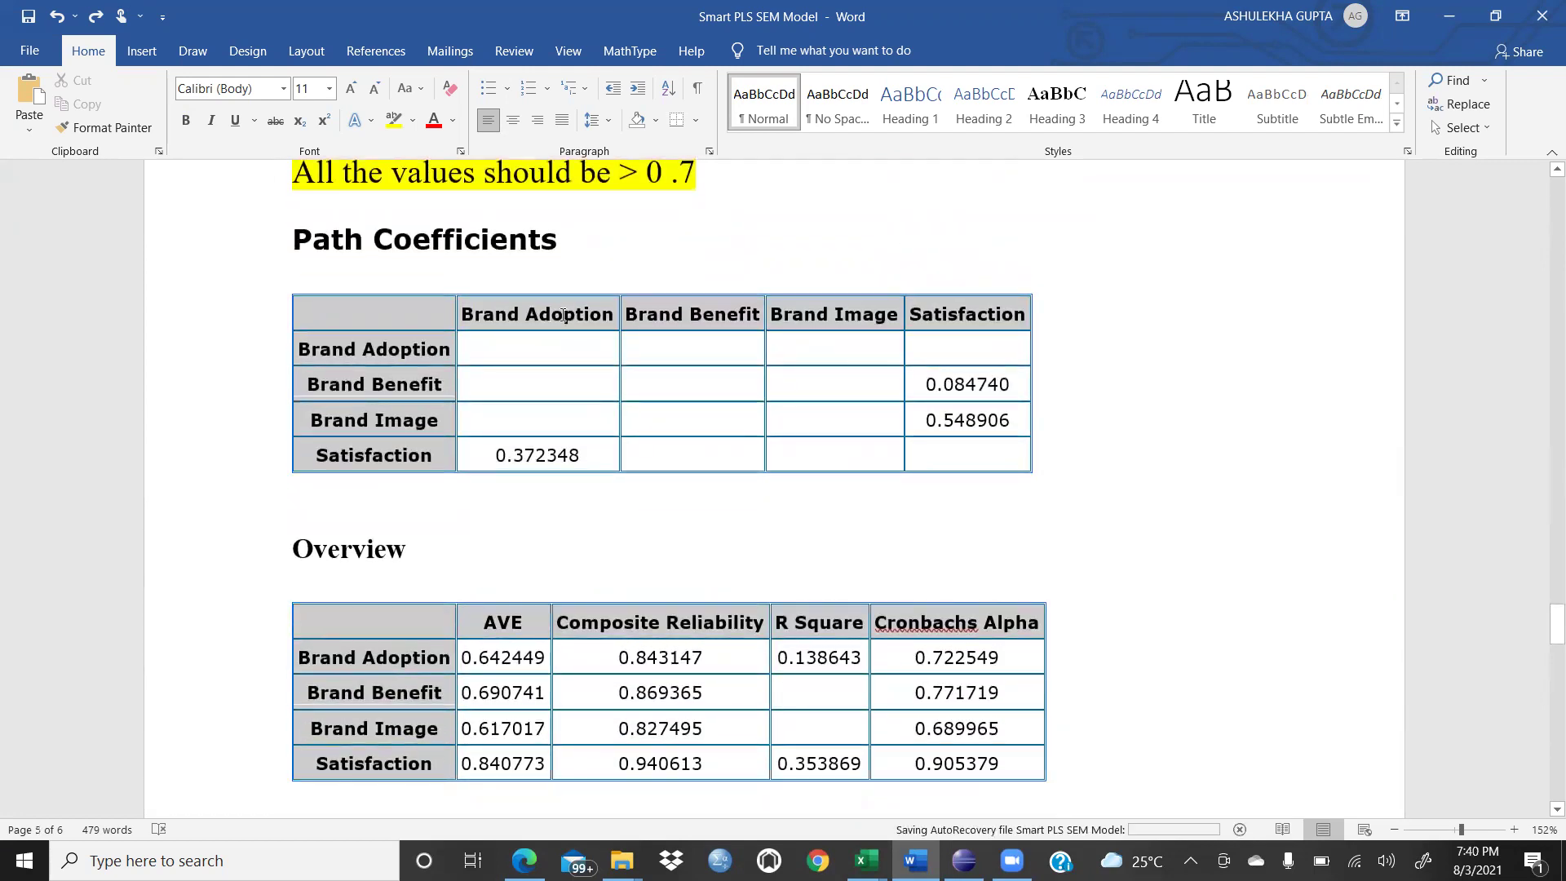
Review the Overview, communality and redundancy tables in the Word document.
scroll(564, 316, down, 3)
scroll(563, 315, down, 6)
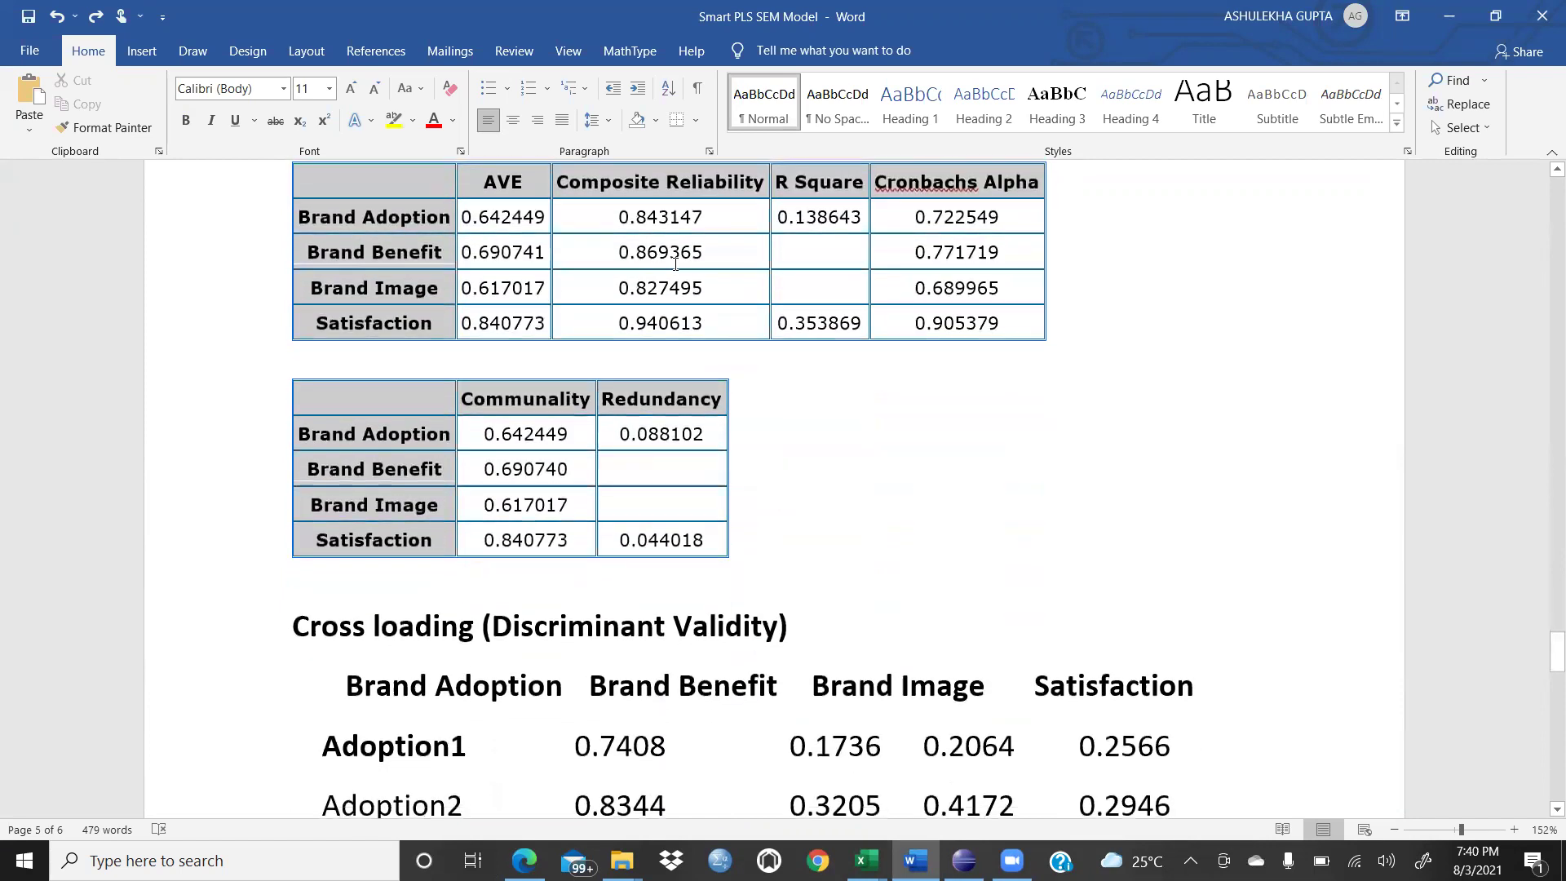
scroll(675, 262, up, 2)
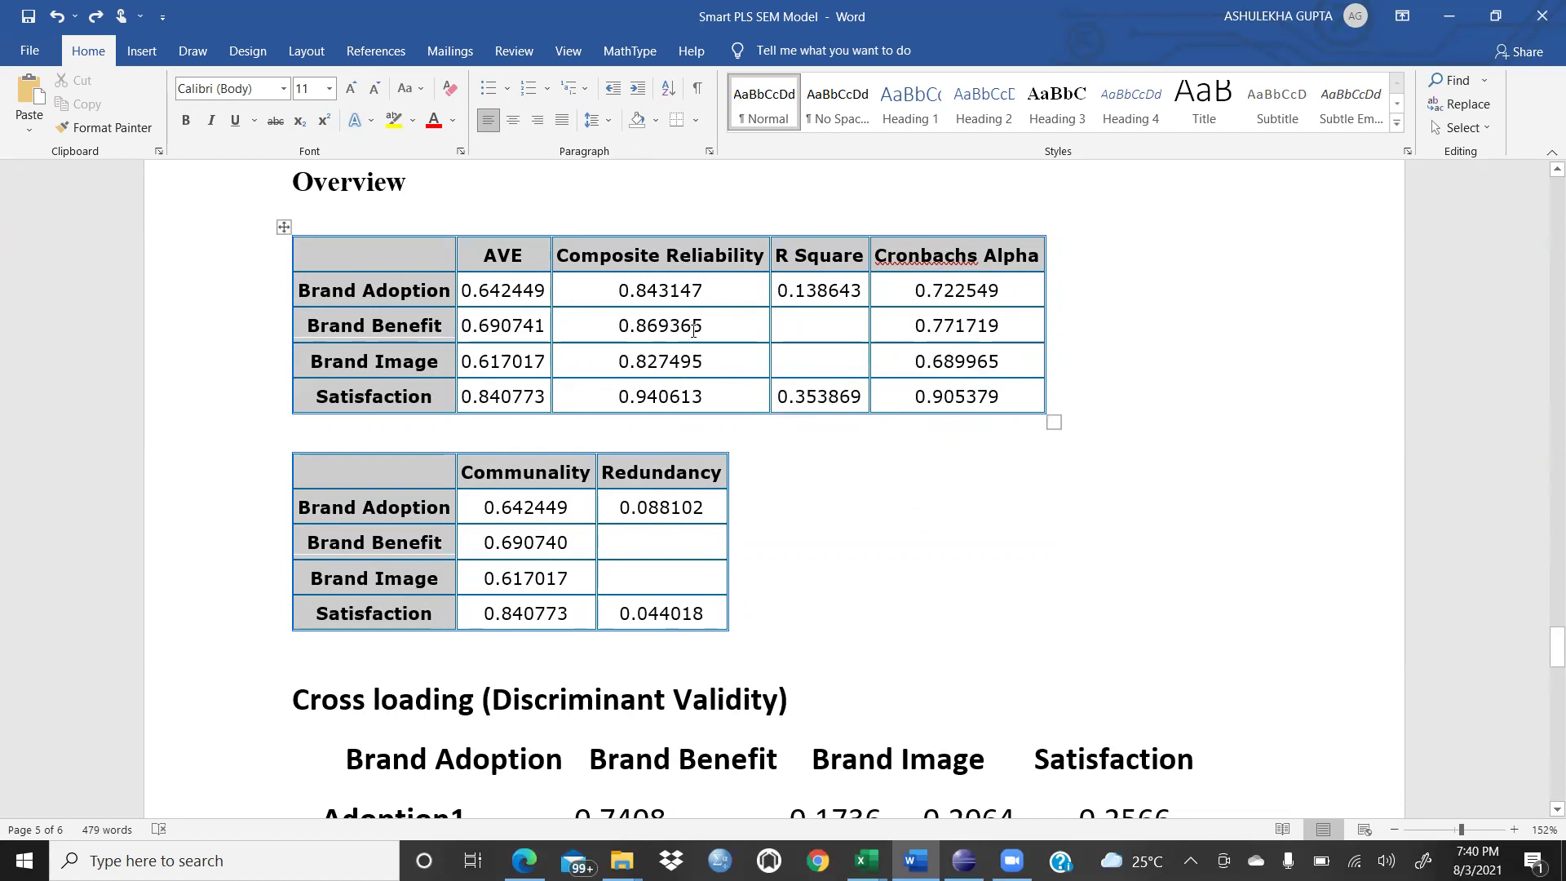
Switch to SmartPLS, display the Outer Loadings in the default report and hide the zero values.
click(963, 861)
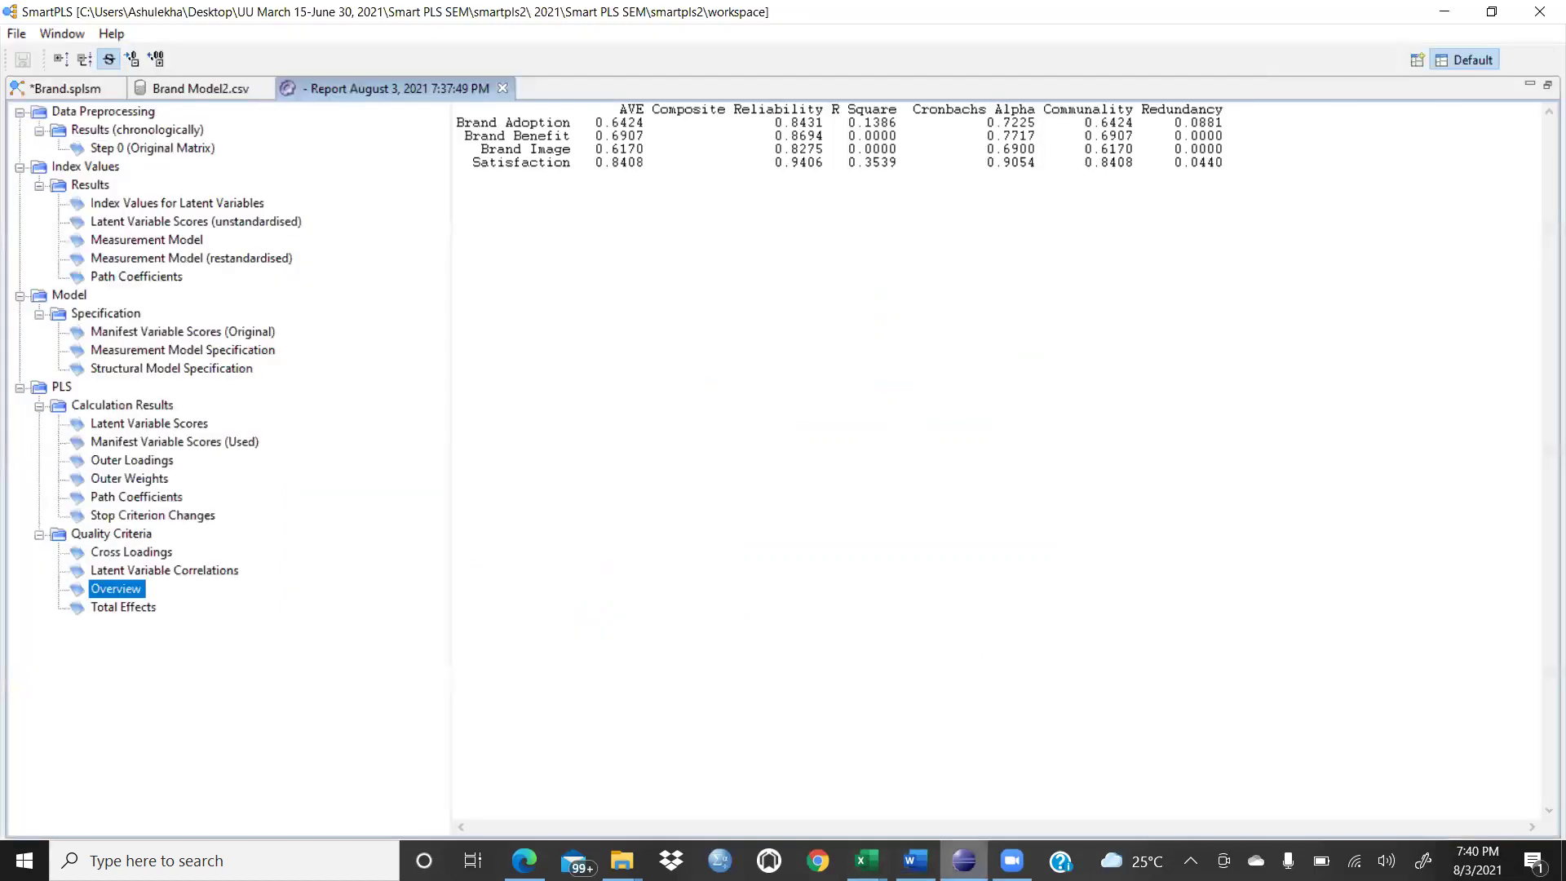
click(121, 461)
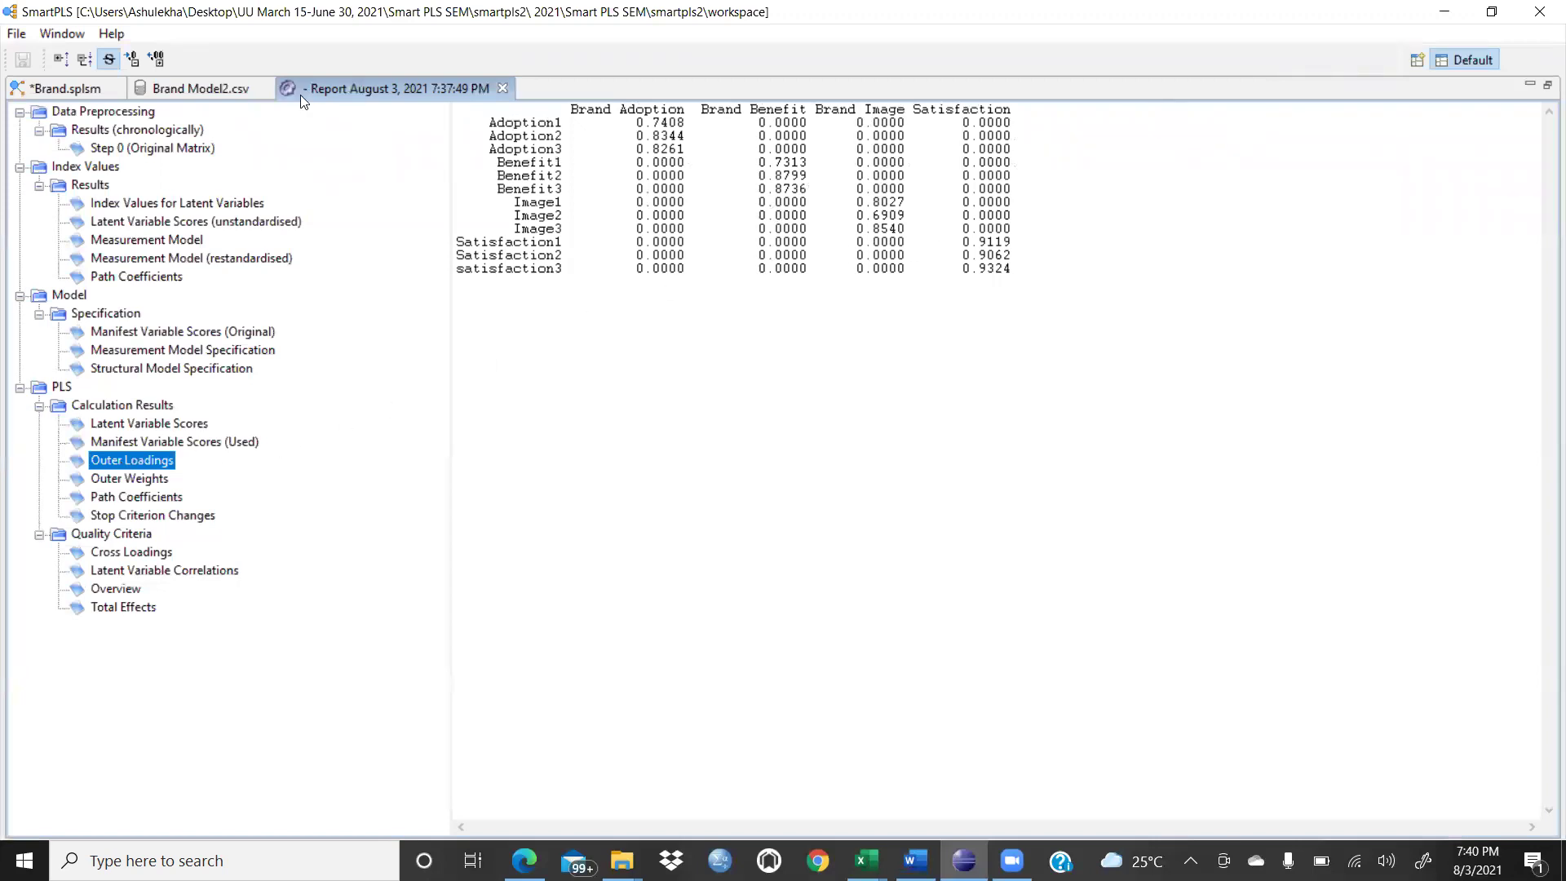
click(106, 60)
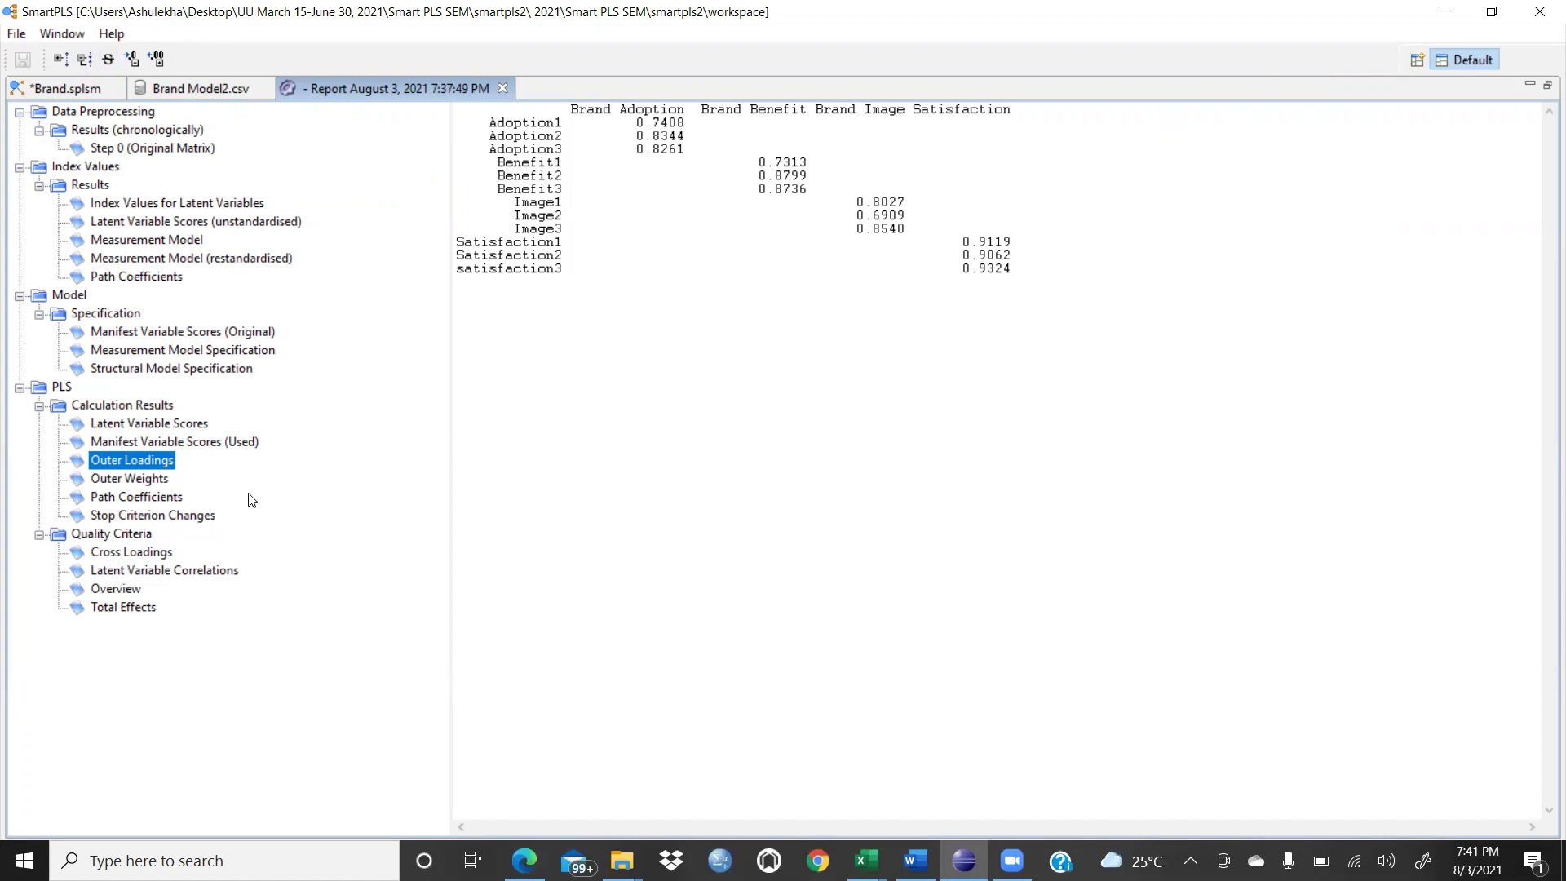
Examine the Outer Weights, Outer Loadings, Path Coefficients and Latent Variable Scores in the calculation results.
click(152, 480)
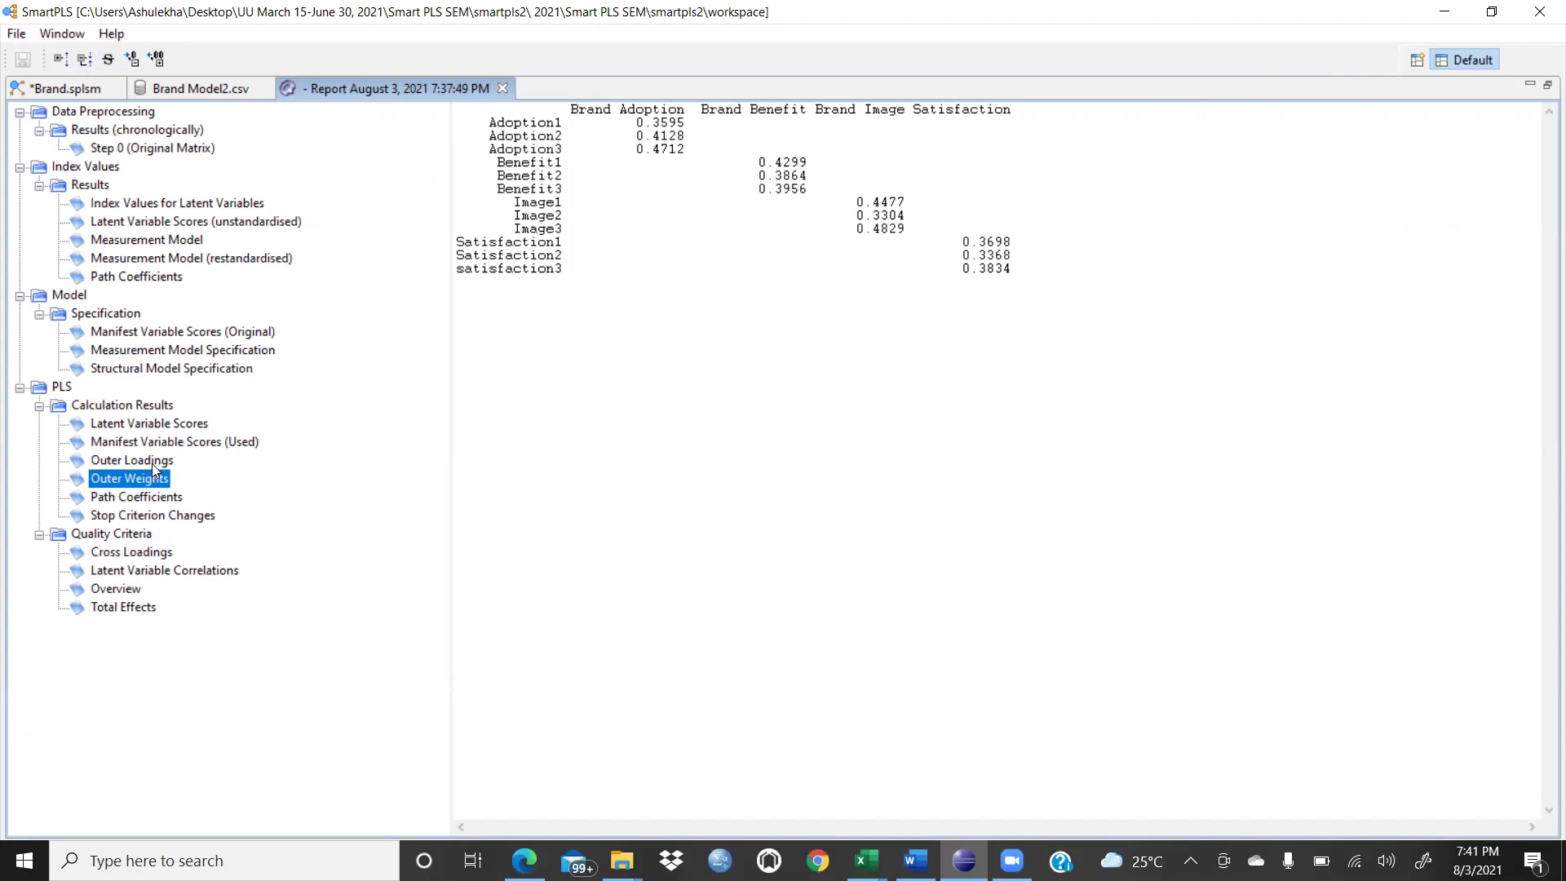
click(153, 463)
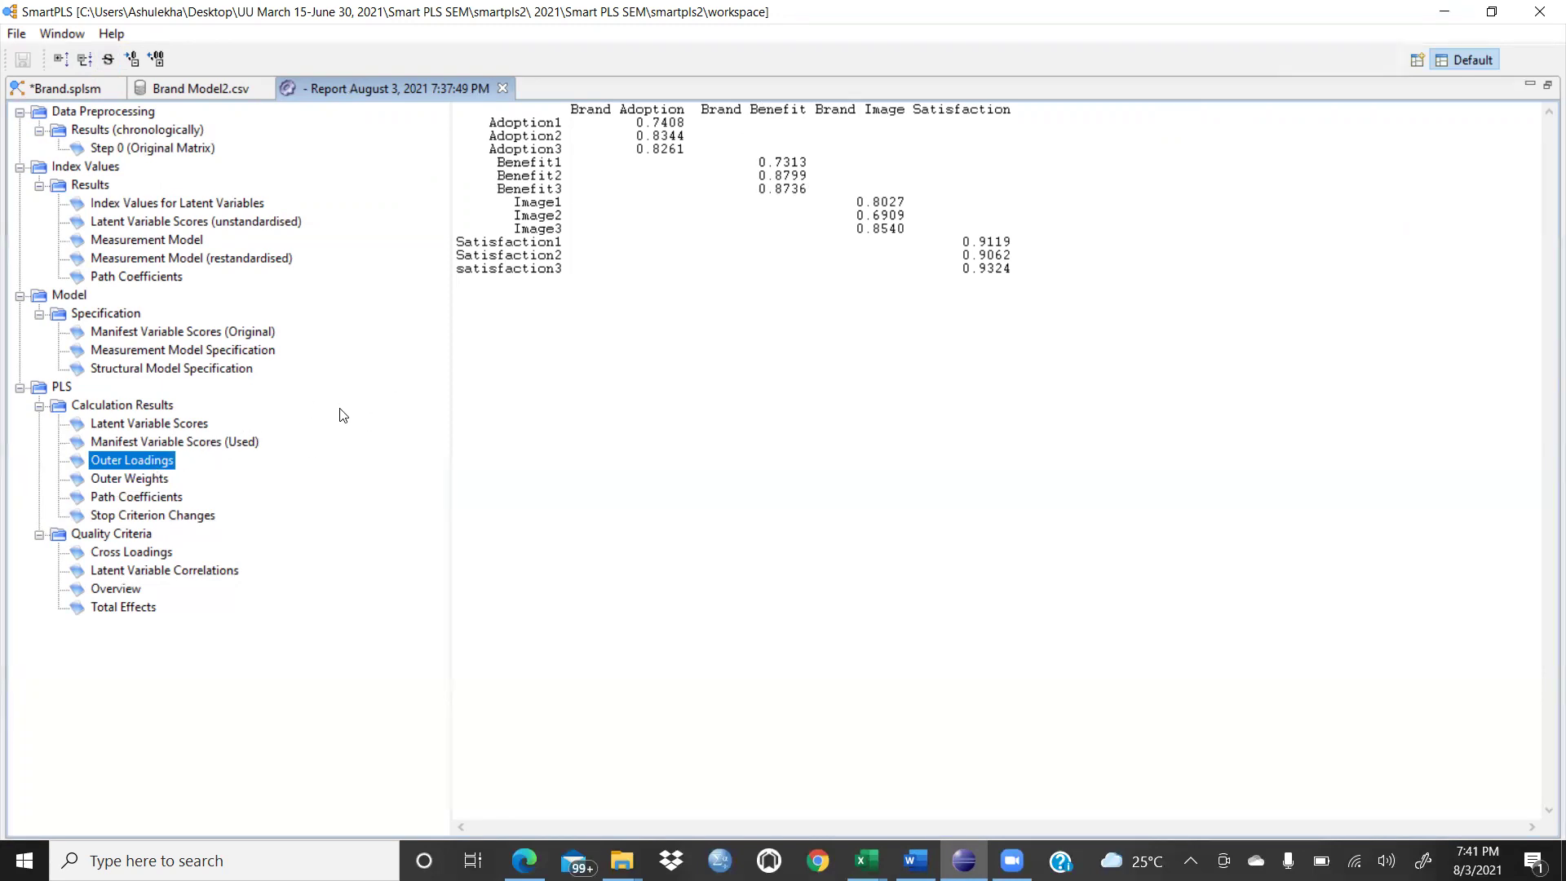
click(162, 499)
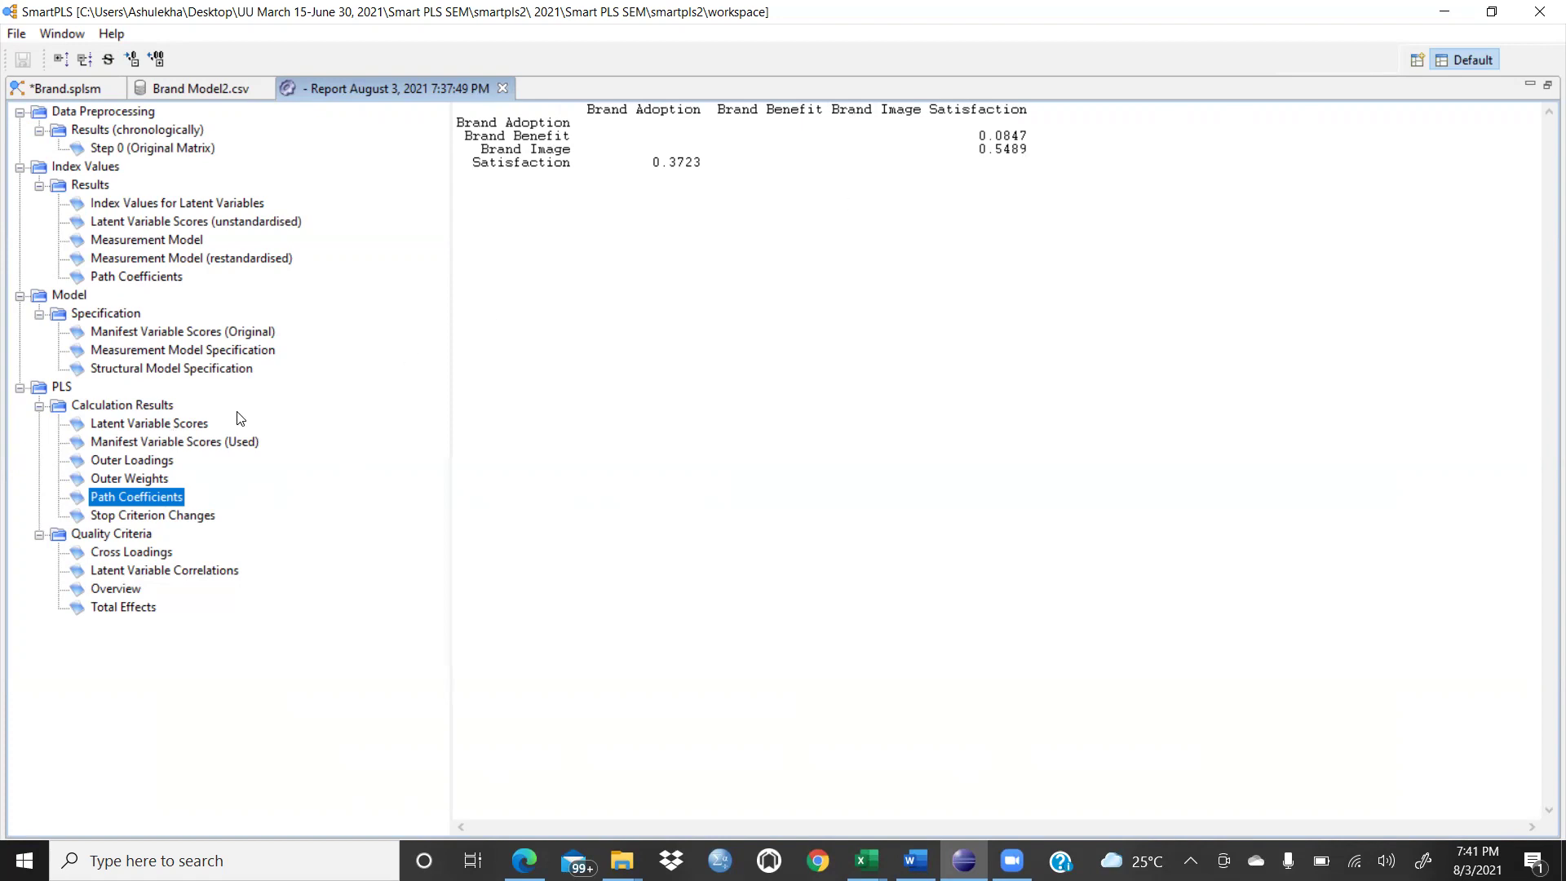
click(130, 425)
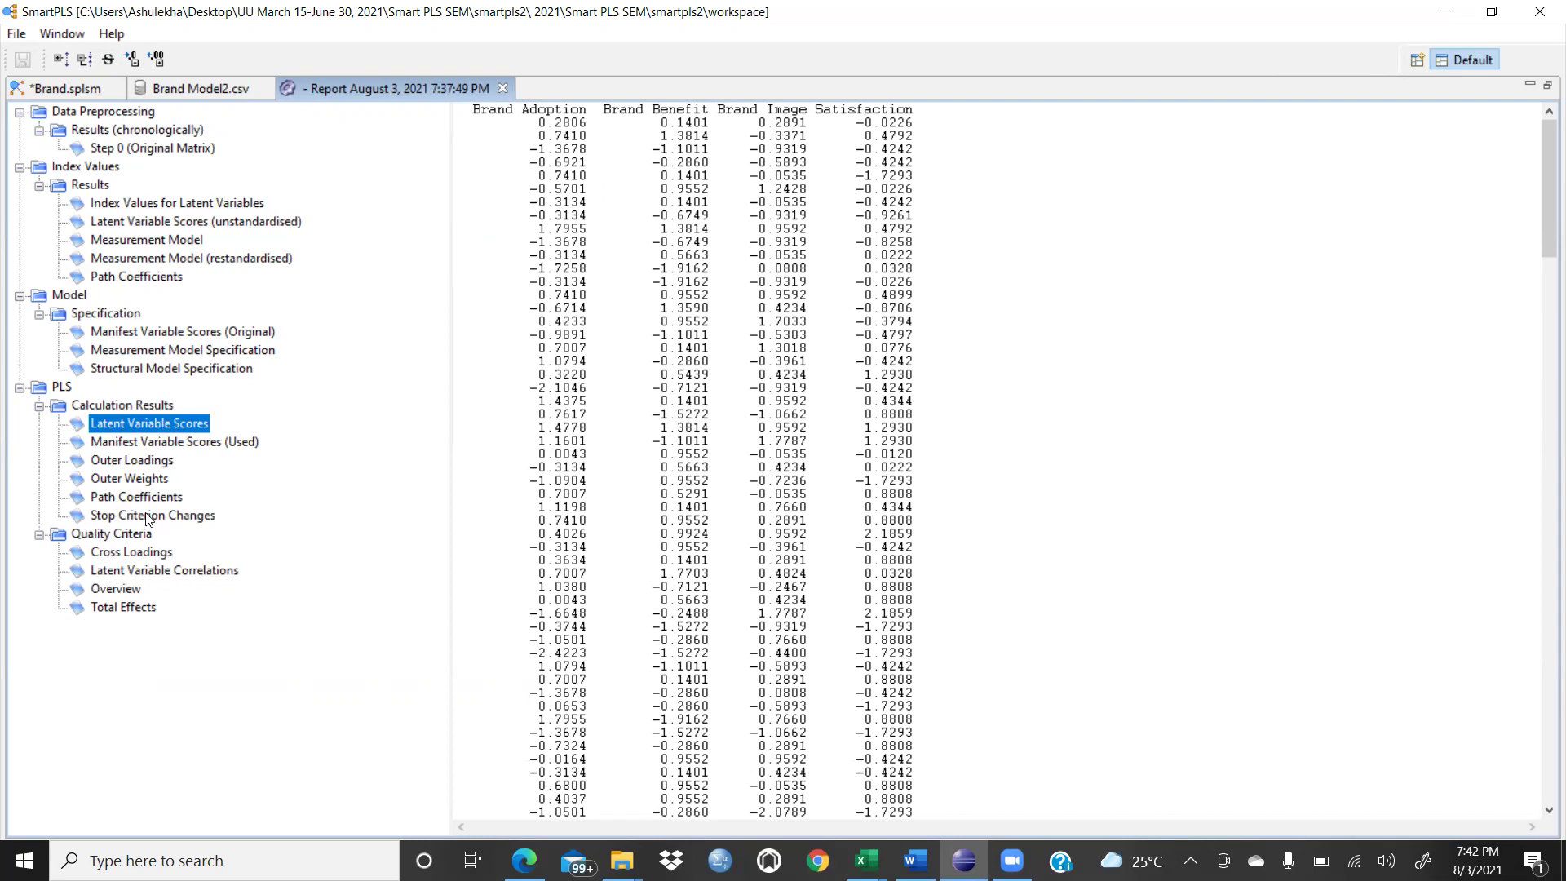
Copy the whole Cross Loadings table from the report's quality criteria.
click(128, 555)
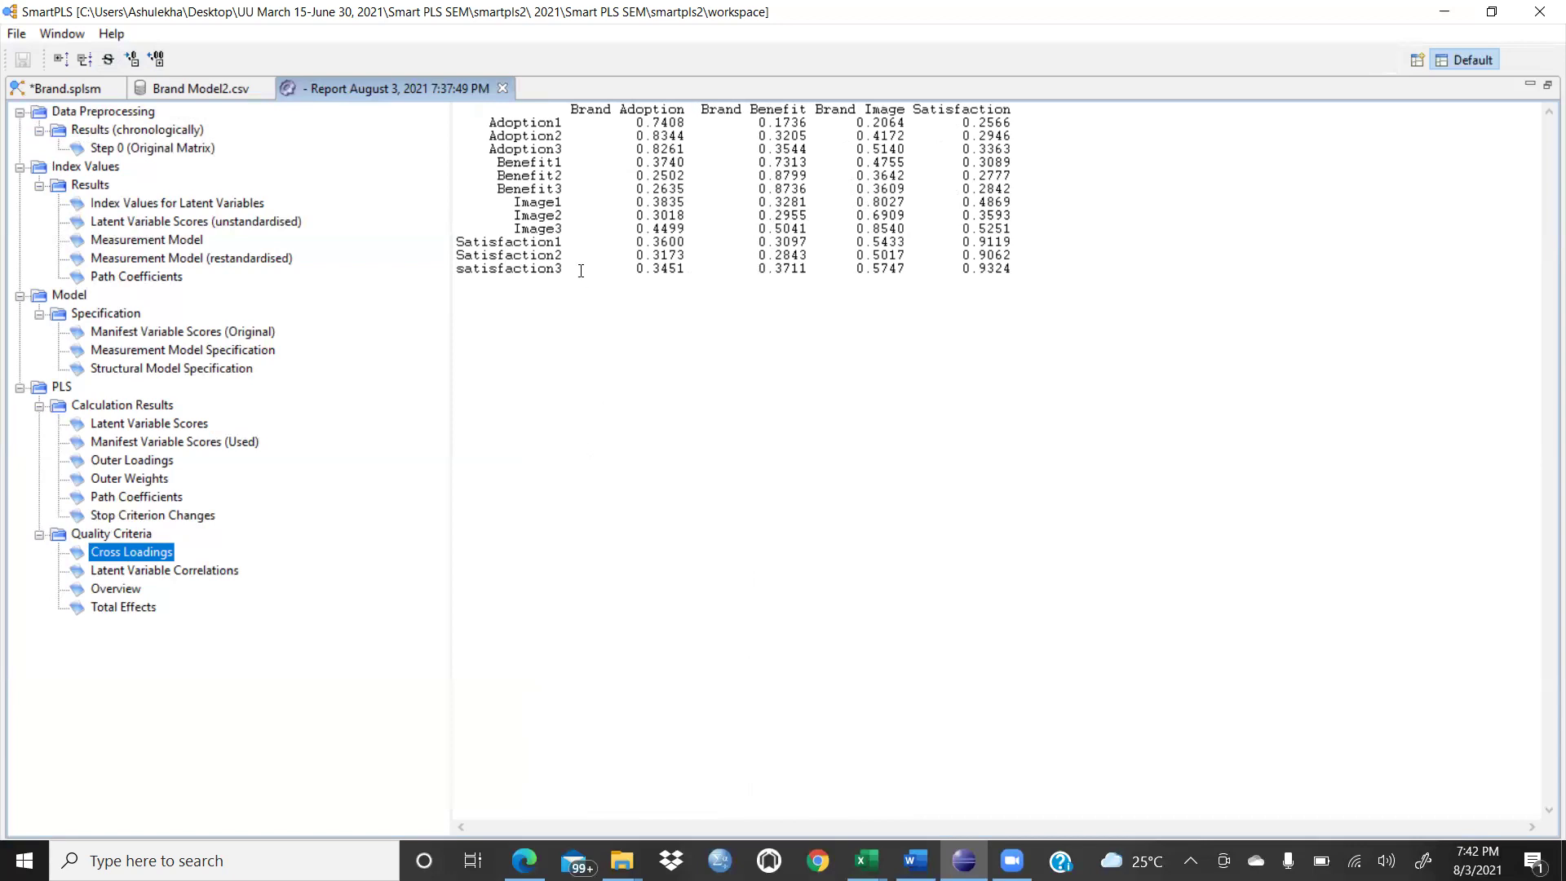
drag(573, 110, 1019, 274)
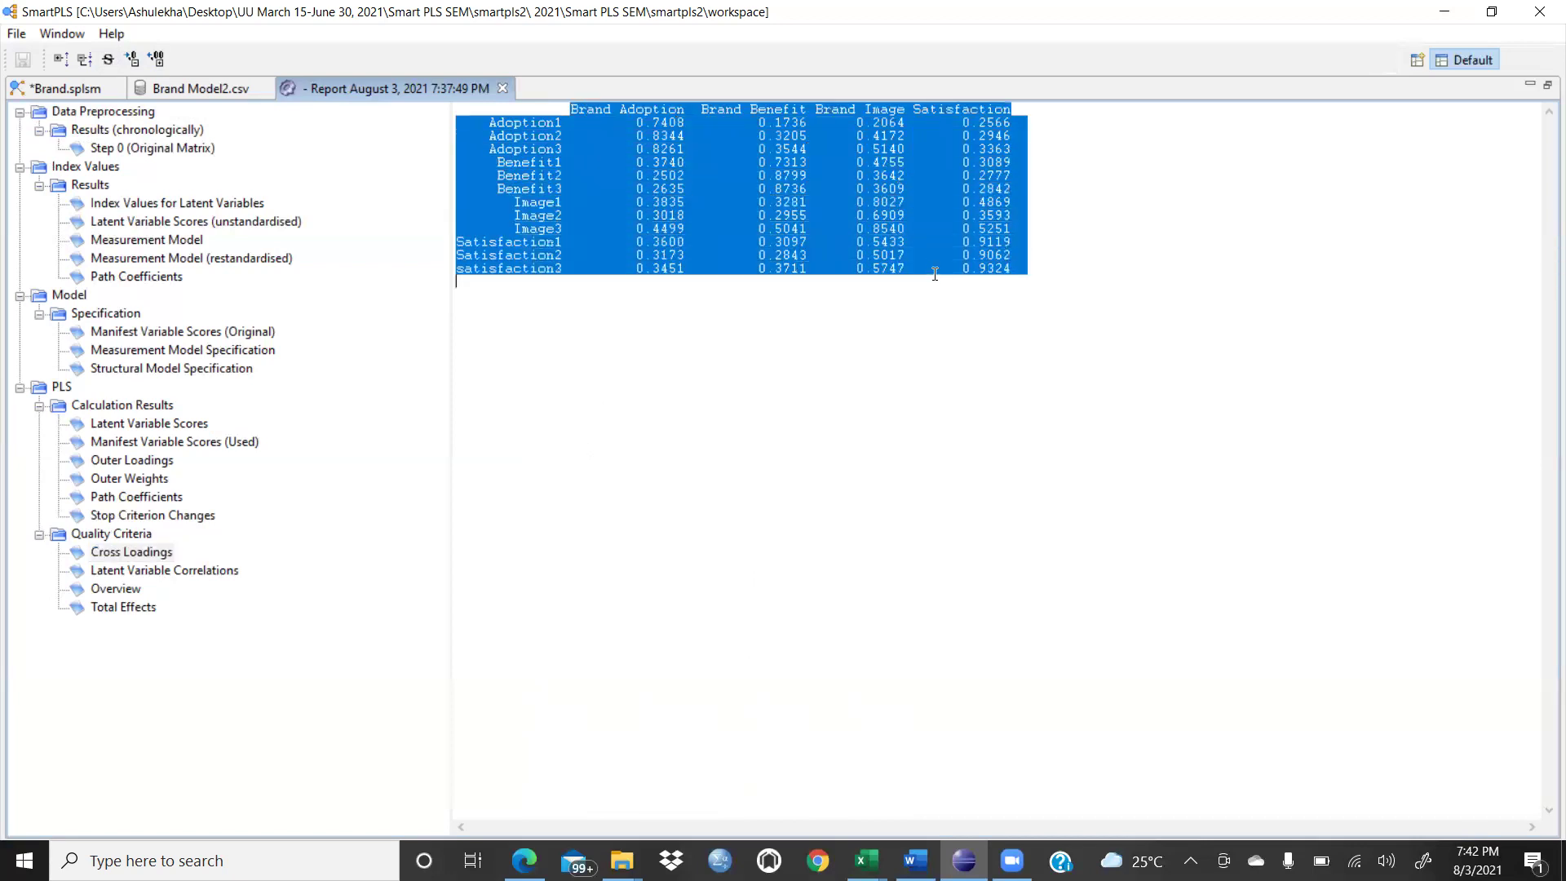
right_click(827, 239)
click(599, 302)
Switch to the AVE and MSV workbook in Excel and paste the cross loadings at C3 of a new sheet.
click(866, 861)
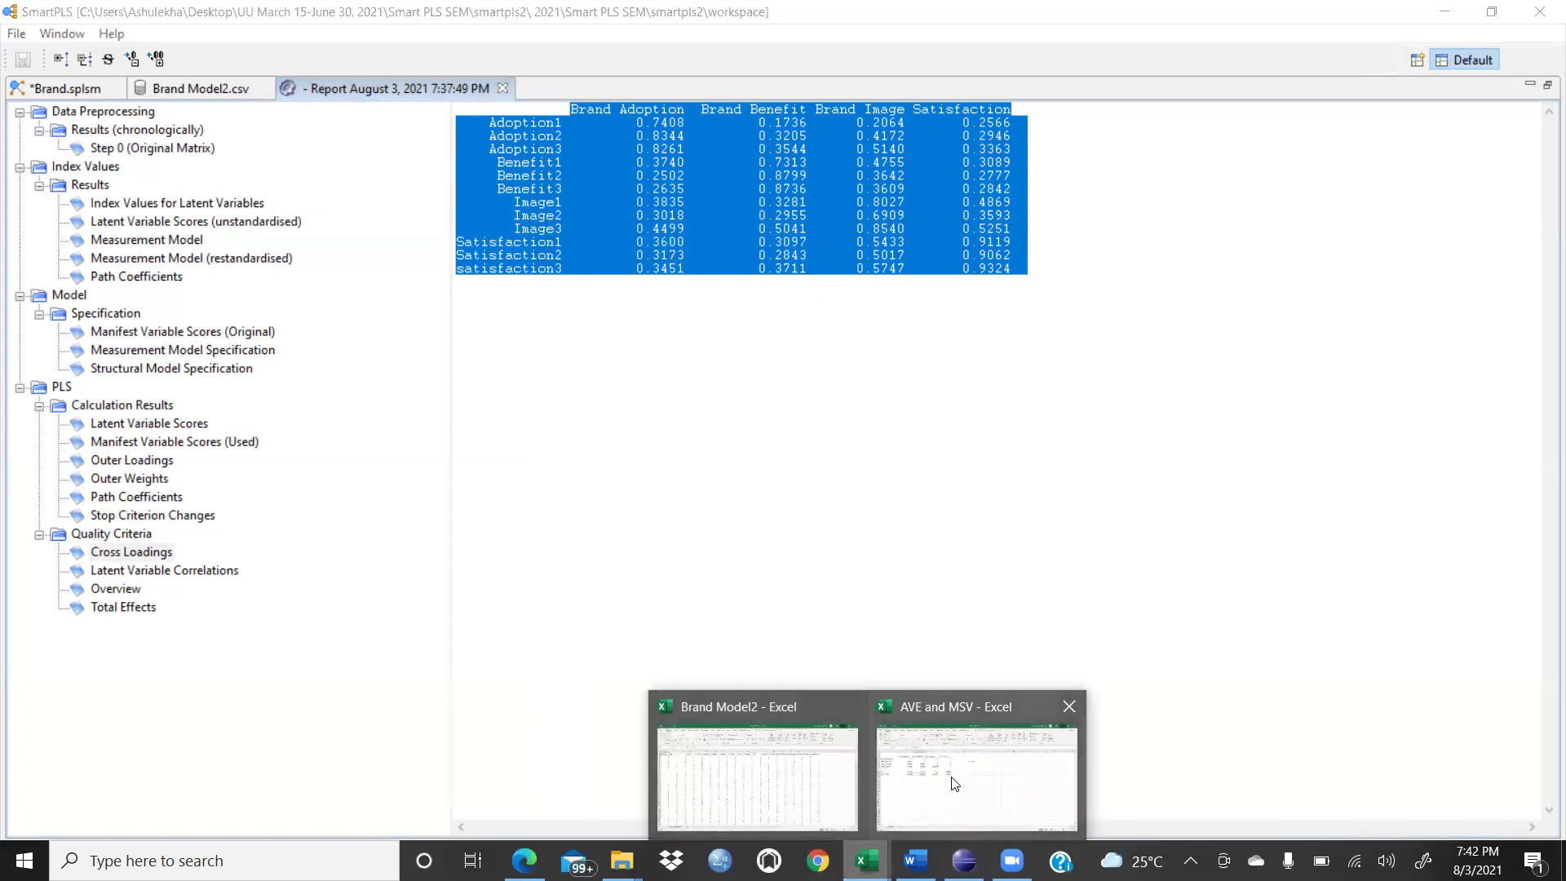
click(954, 783)
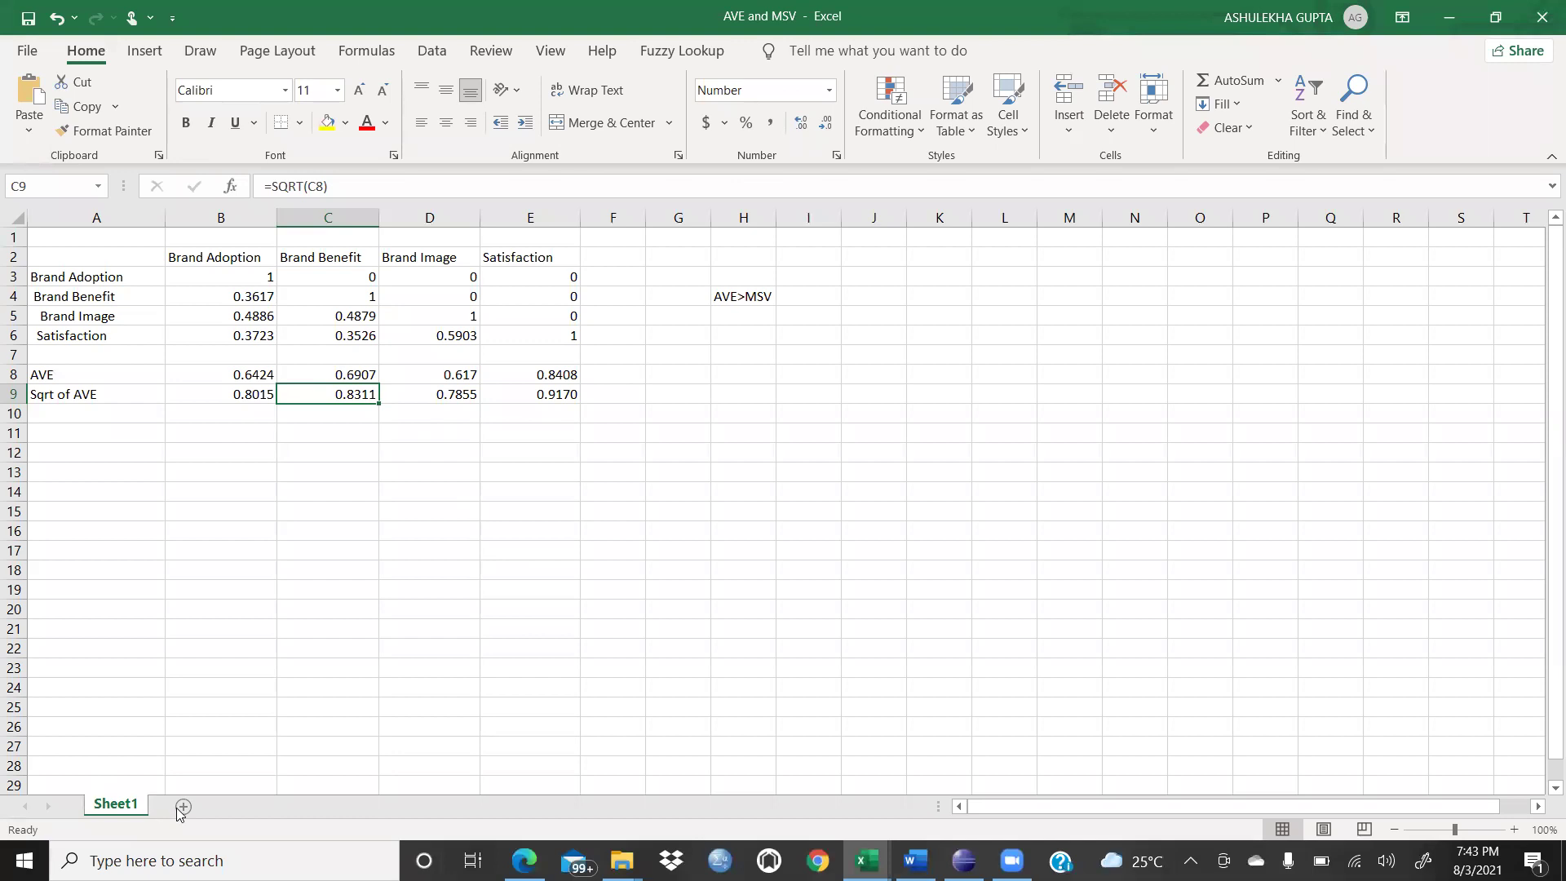
click(182, 806)
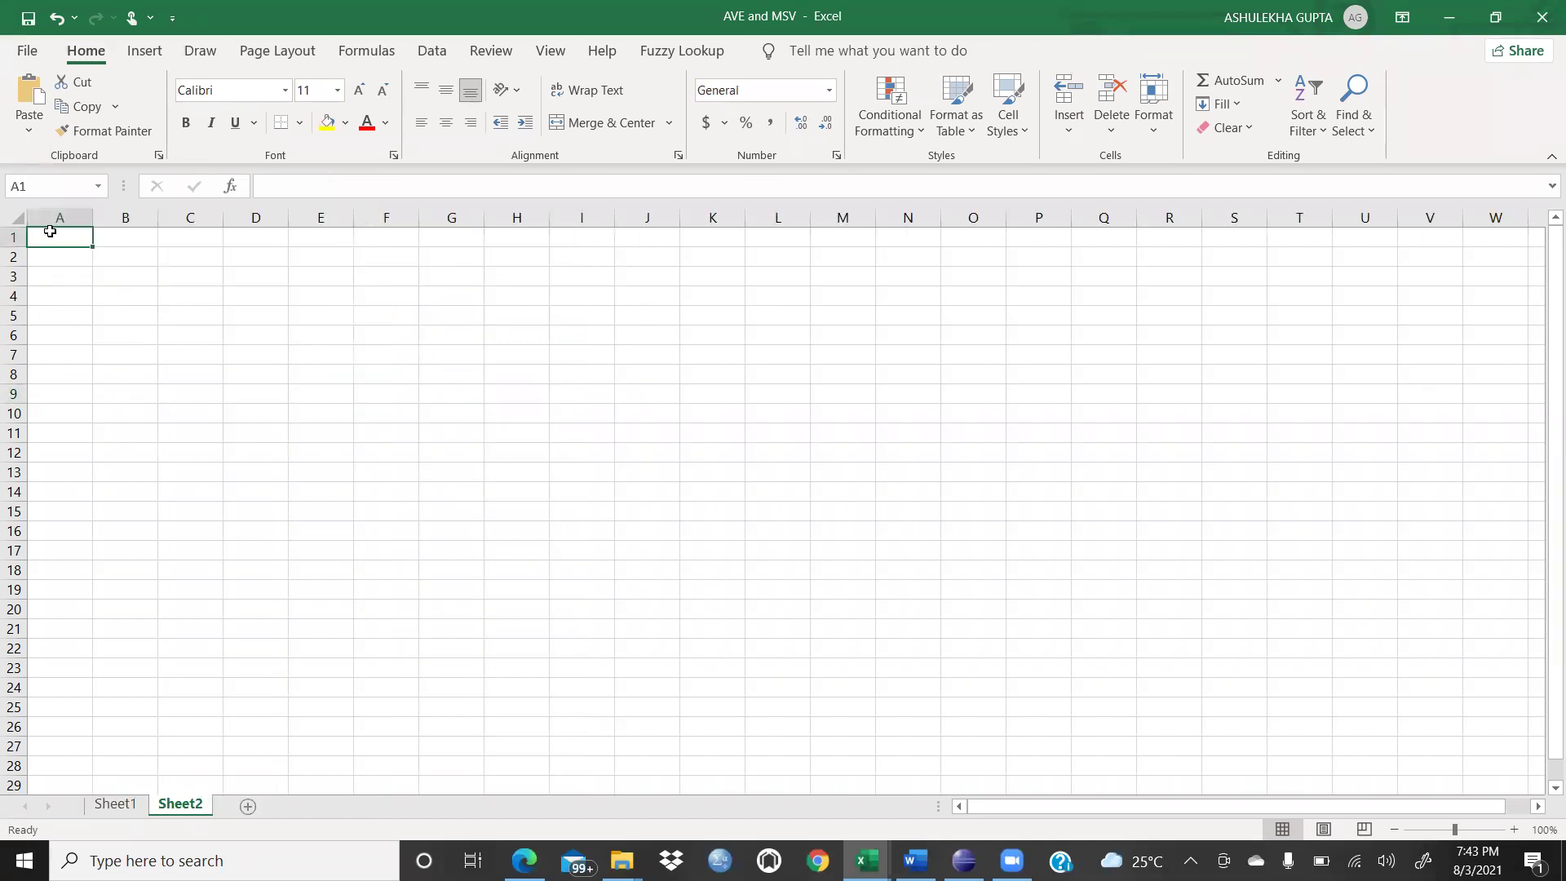
right_click(195, 282)
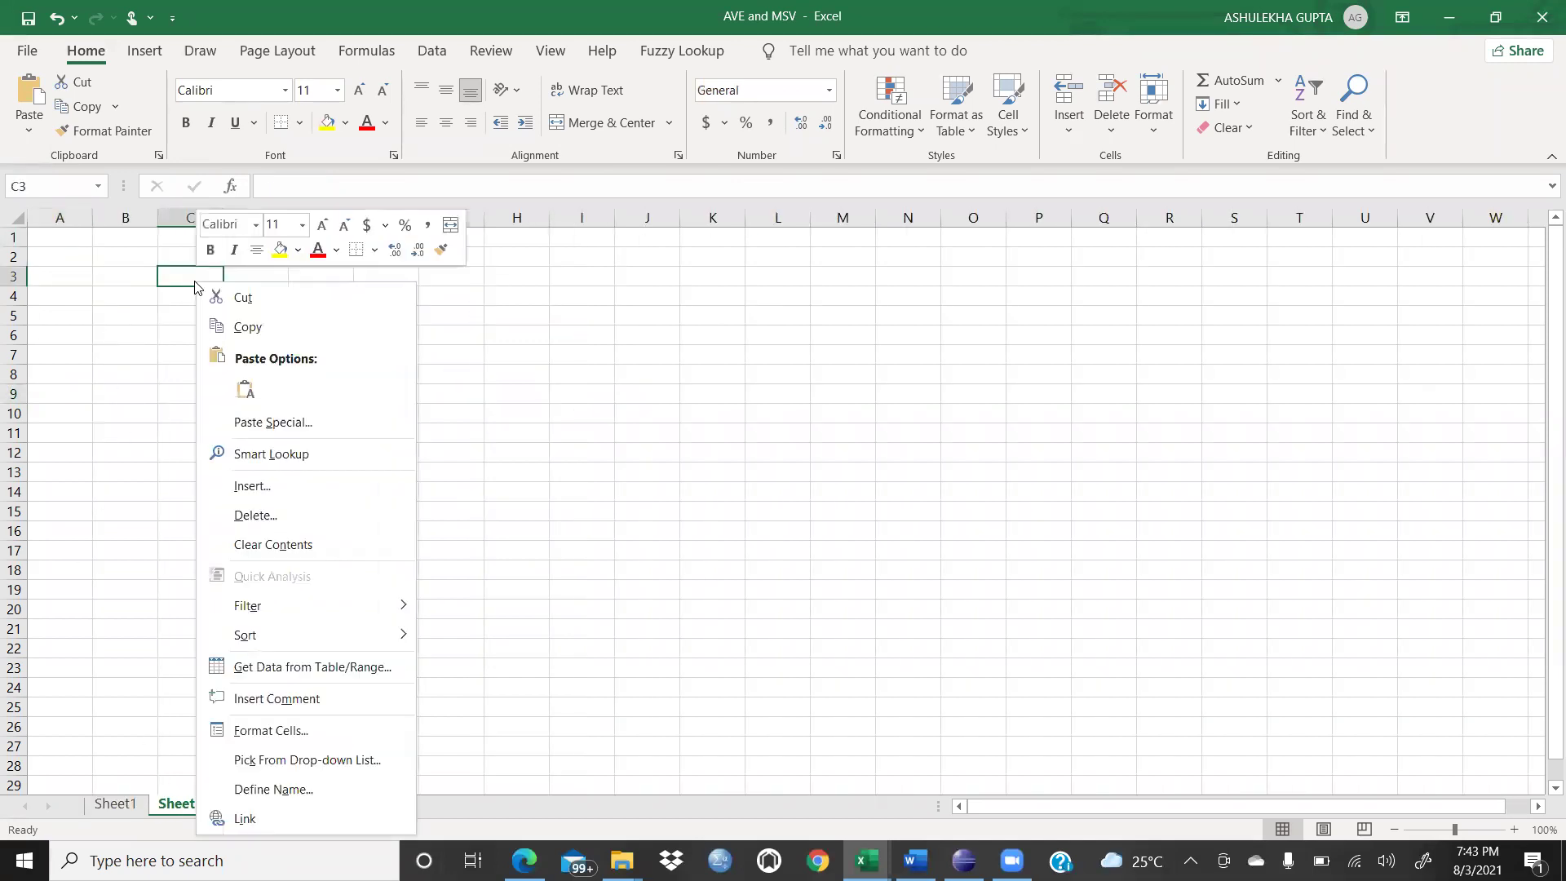
click(245, 390)
click(759, 436)
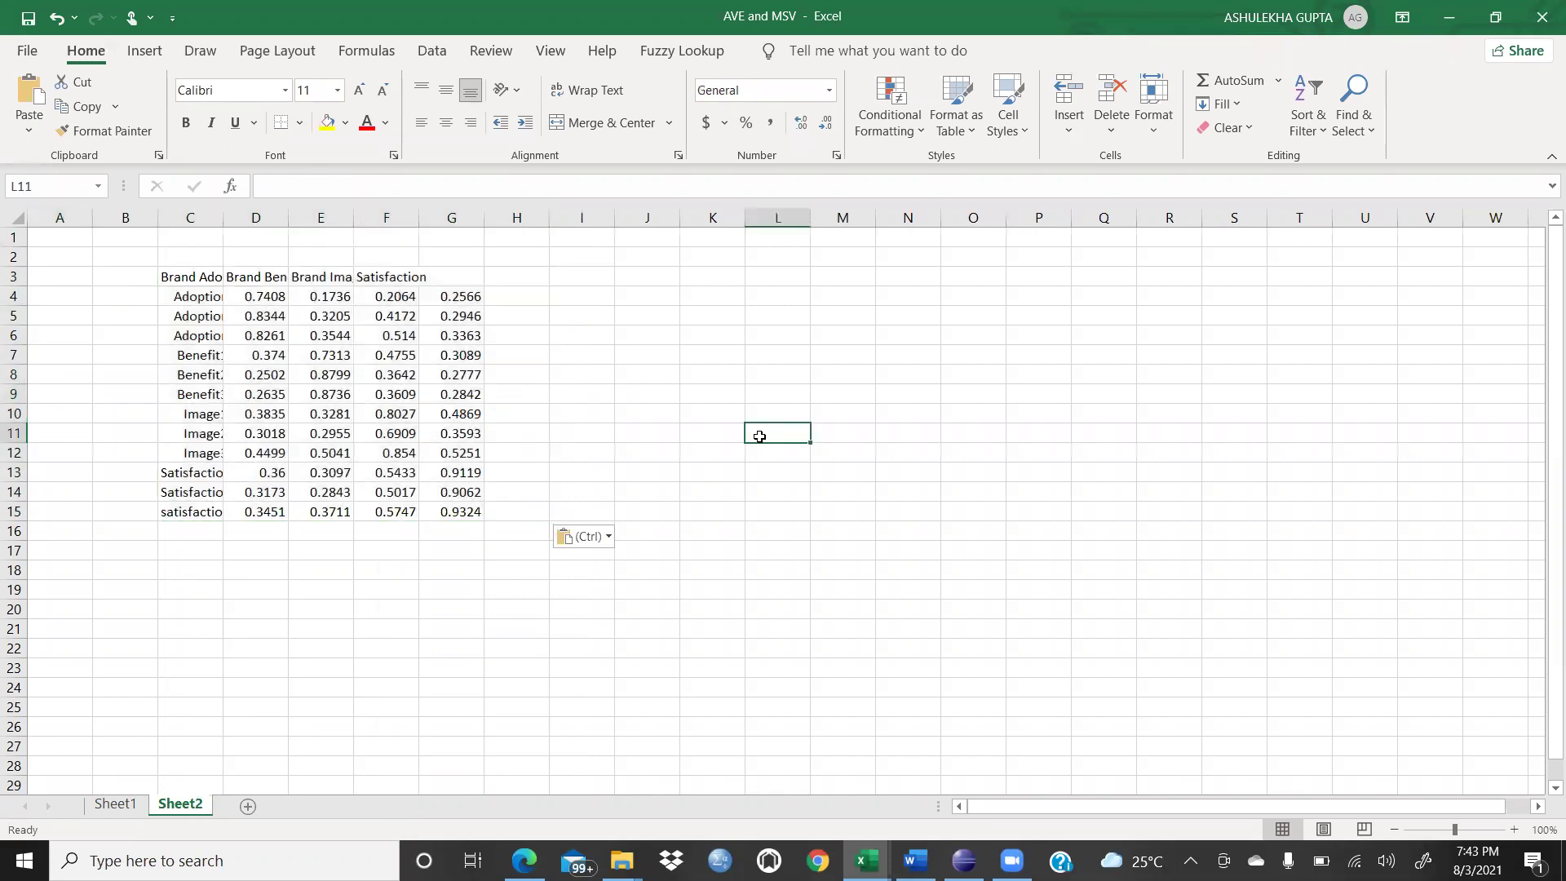
Adjust the widths of columns C to F to fit the pasted cross loadings.
drag(216, 215, 651, 222)
drag(503, 222, 449, 235)
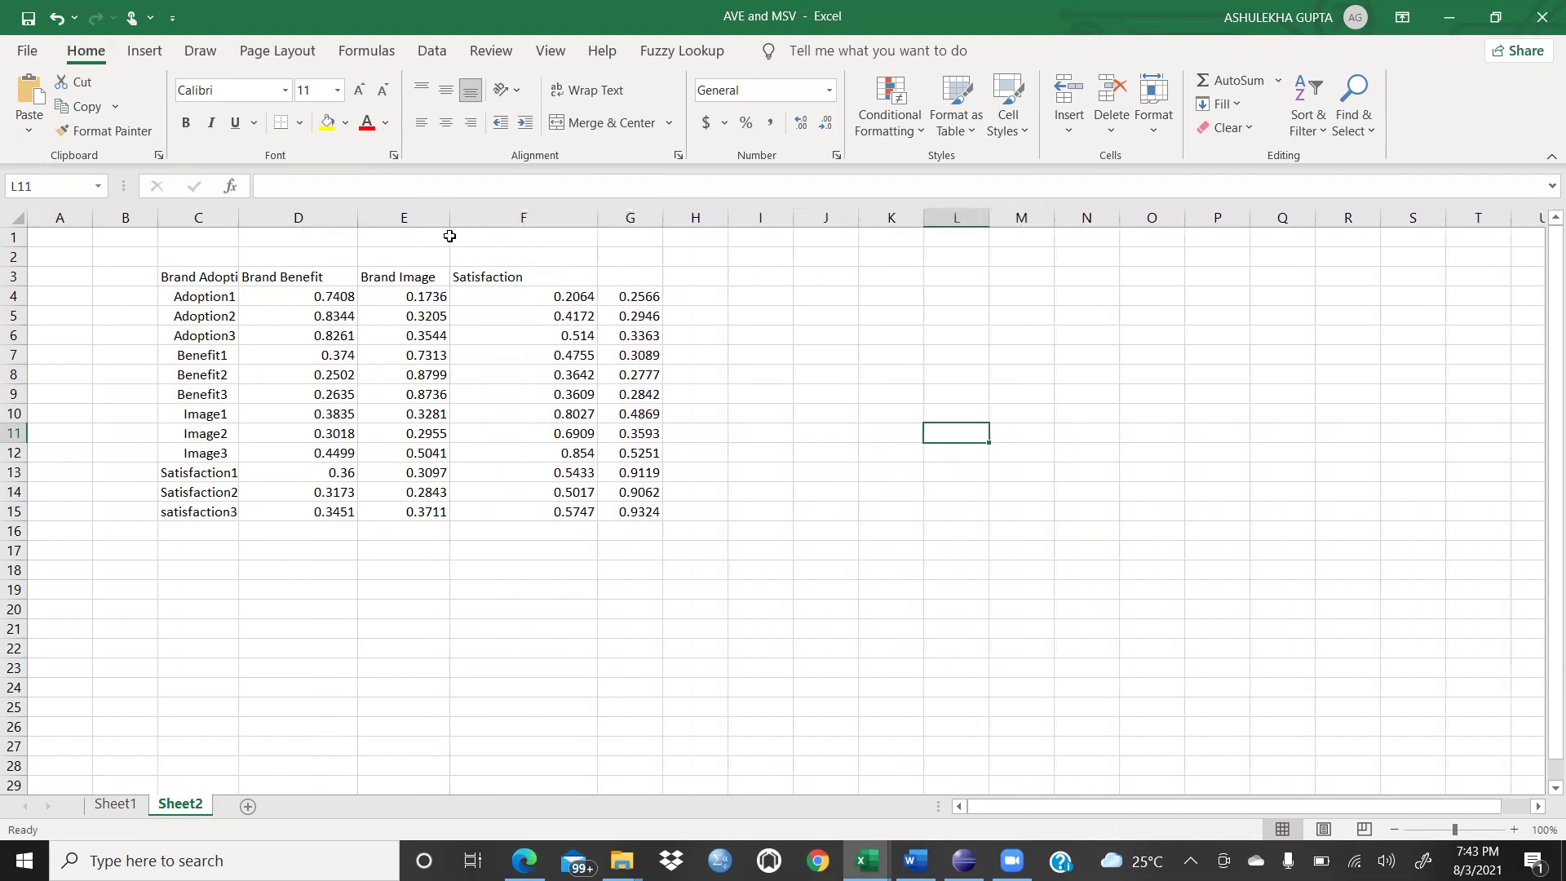
drag(598, 220, 535, 236)
key(ctrl+z)
click(542, 237)
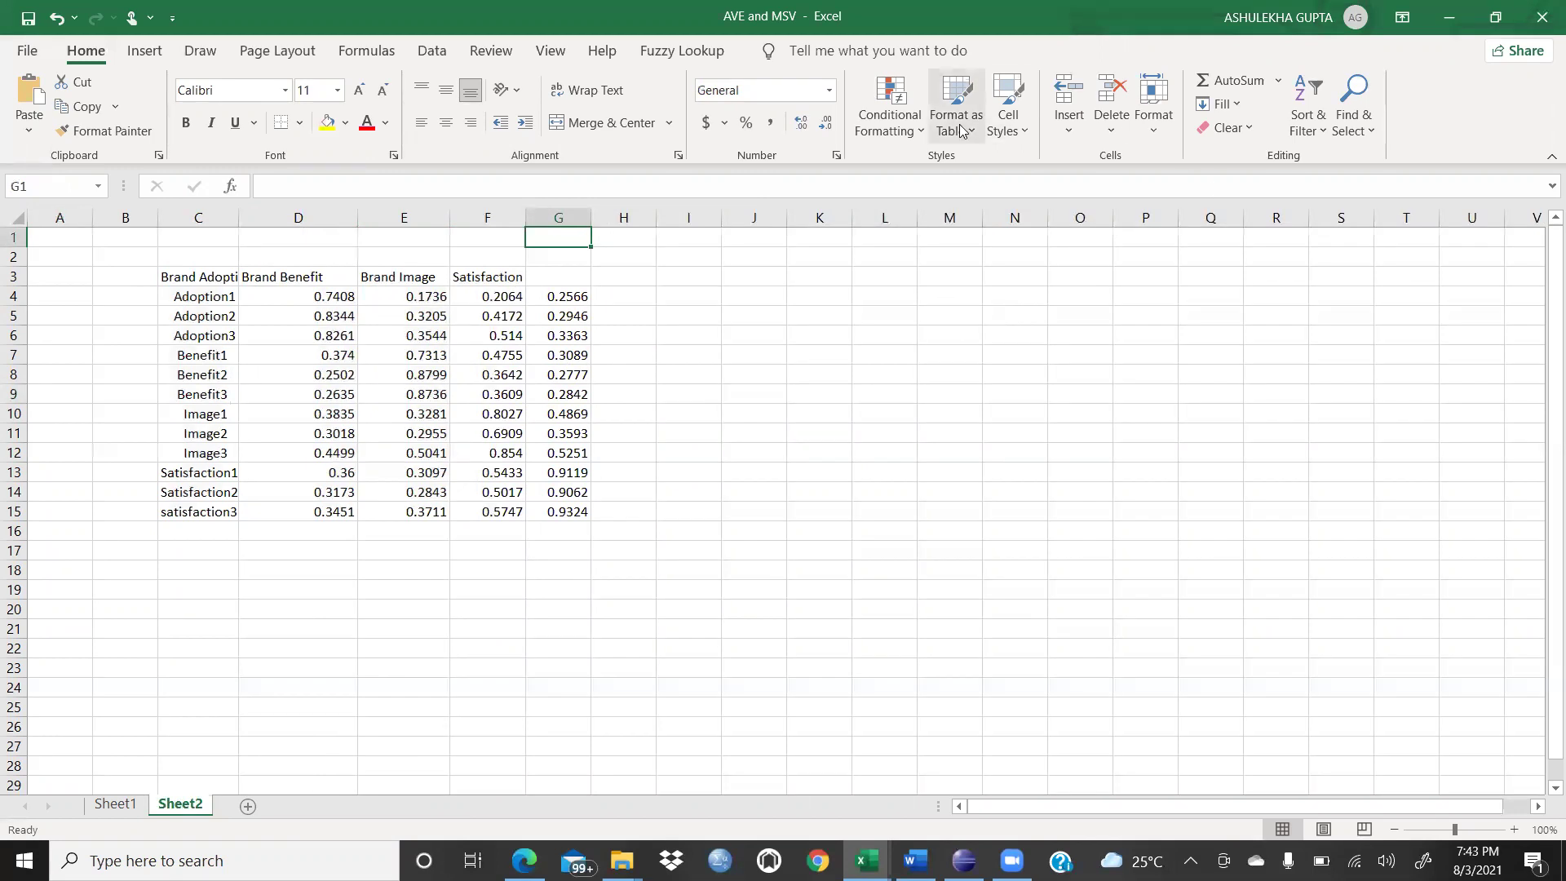
Try to highlight loadings greater than .6 with a Greater Than conditional formatting rule while only cell G1 is selected.
click(915, 133)
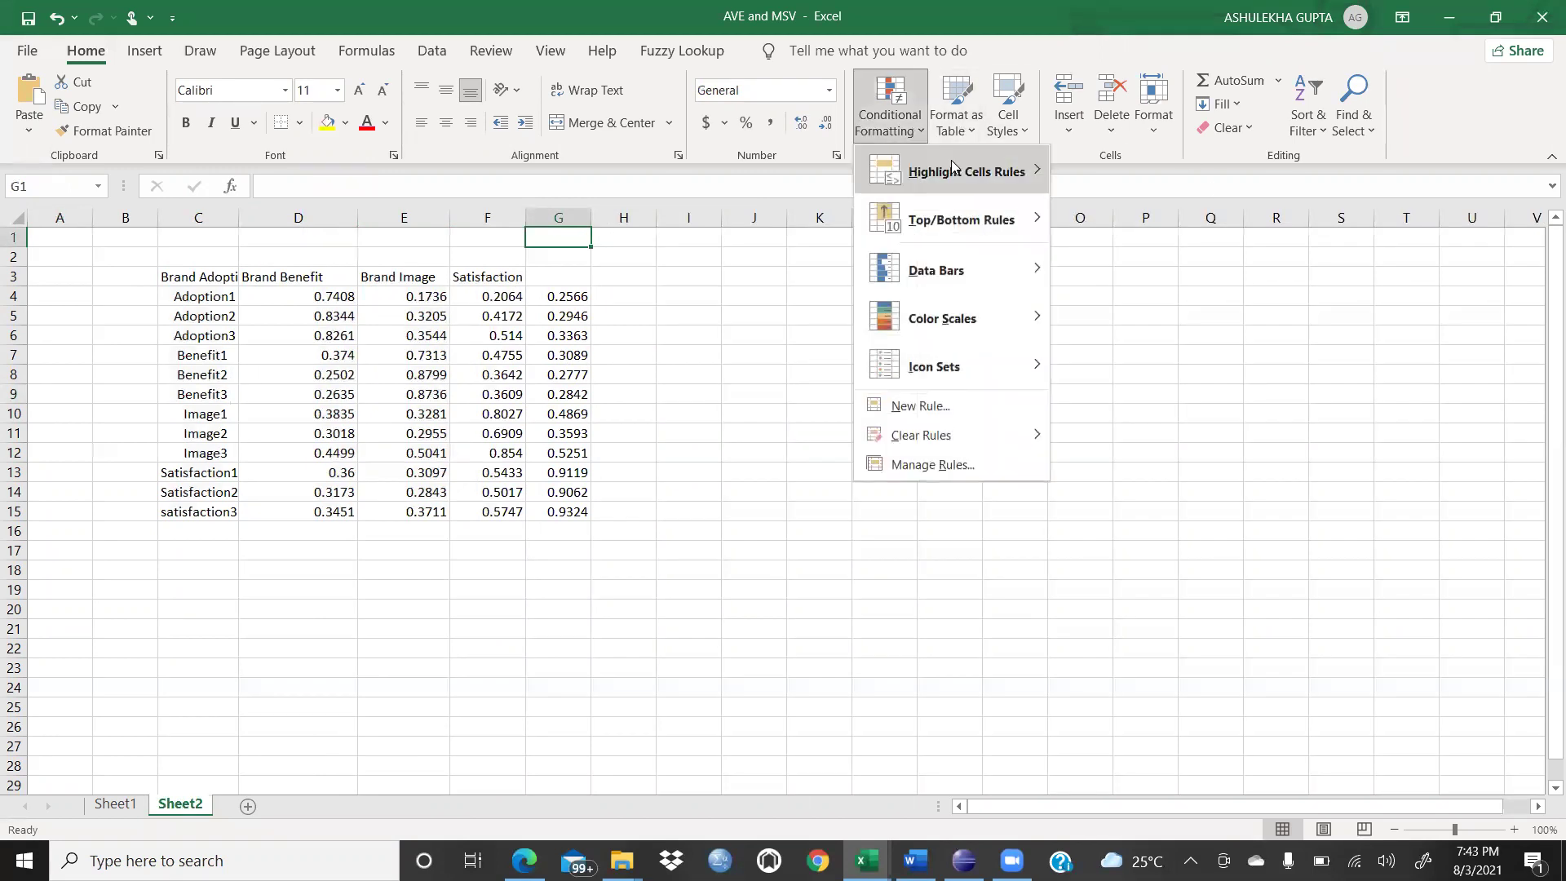
mouse_move(967, 171)
click(1123, 178)
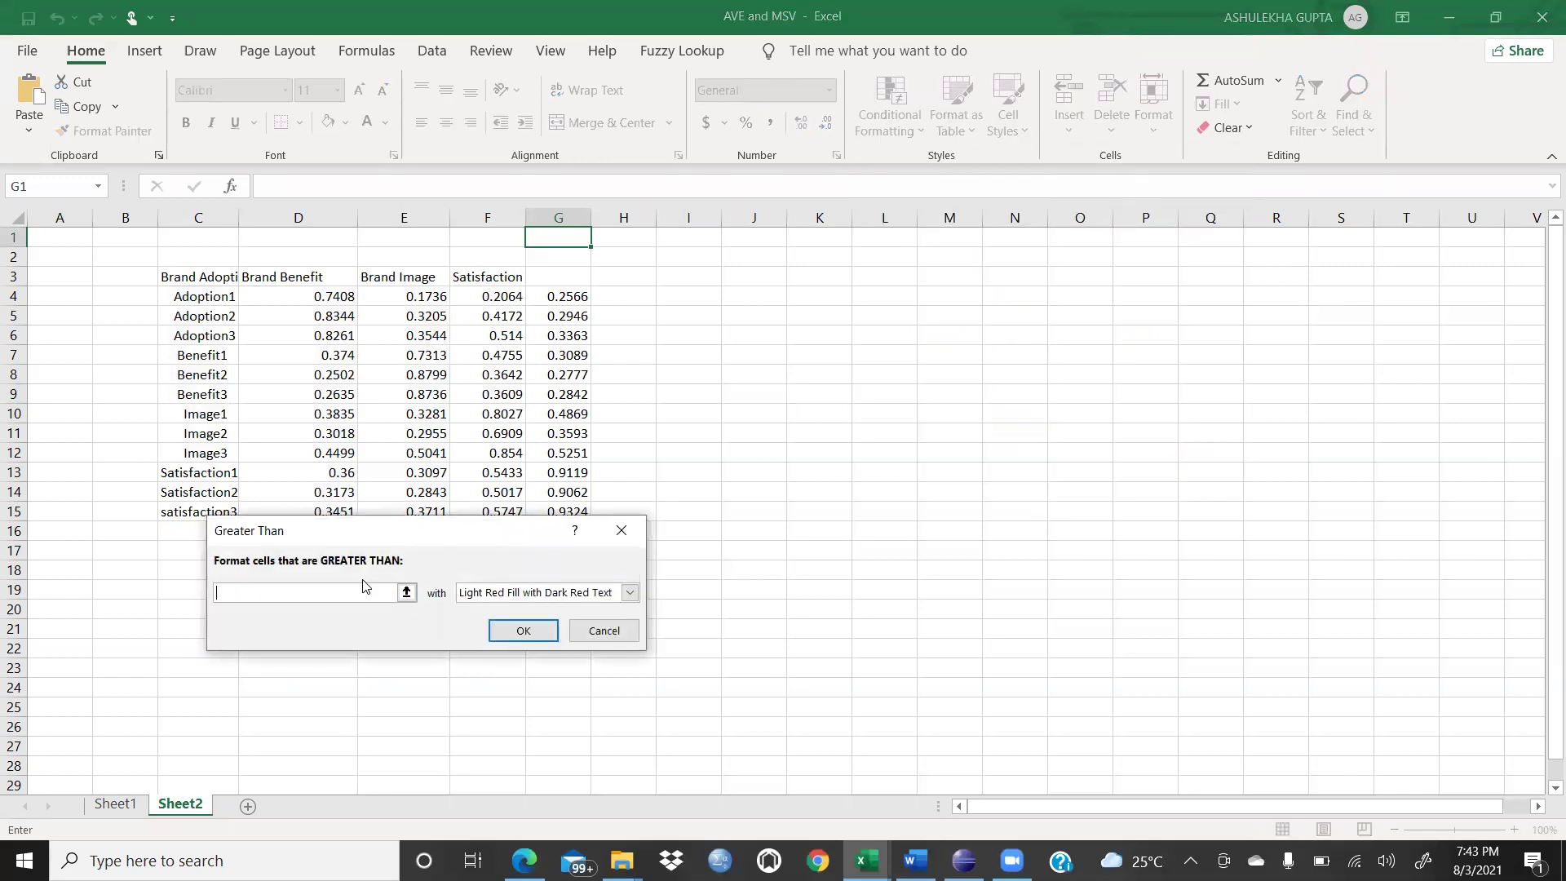
text(.6)
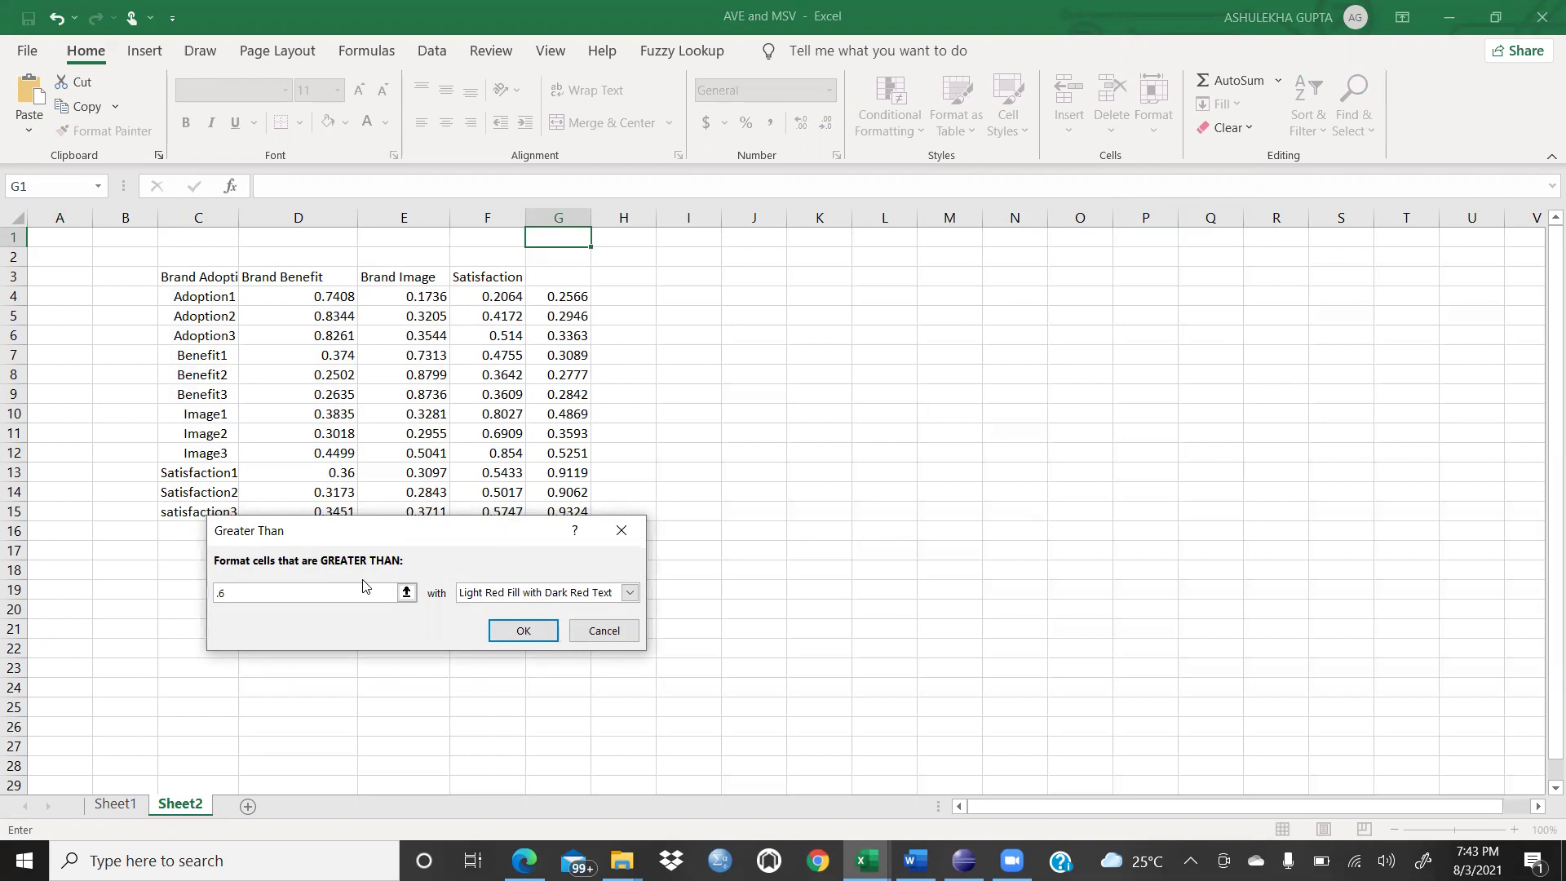
click(506, 631)
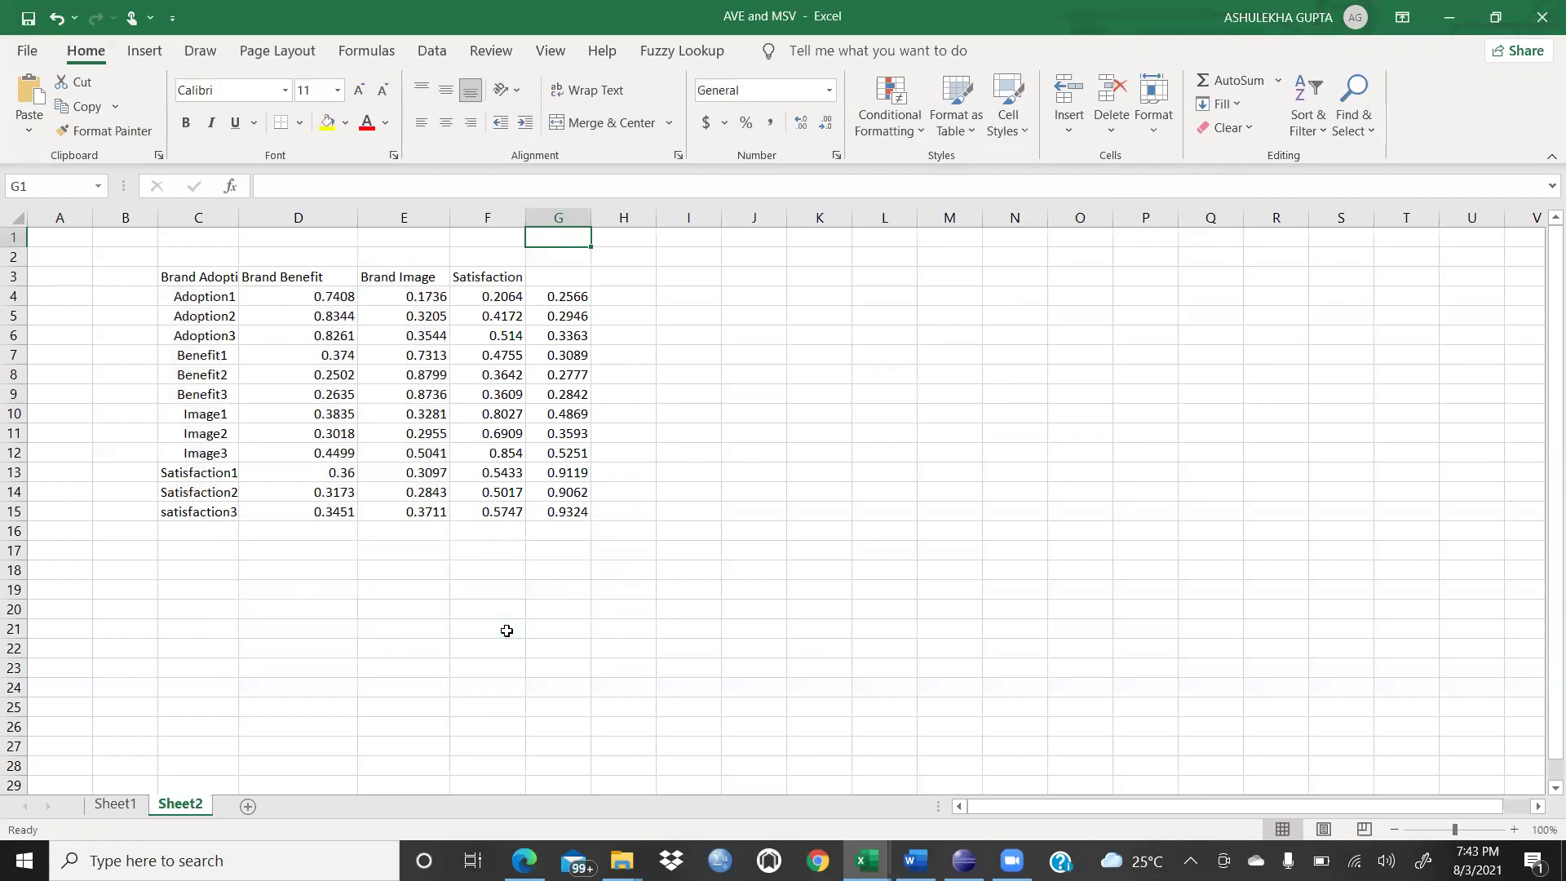
click(921, 129)
mouse_move(961, 173)
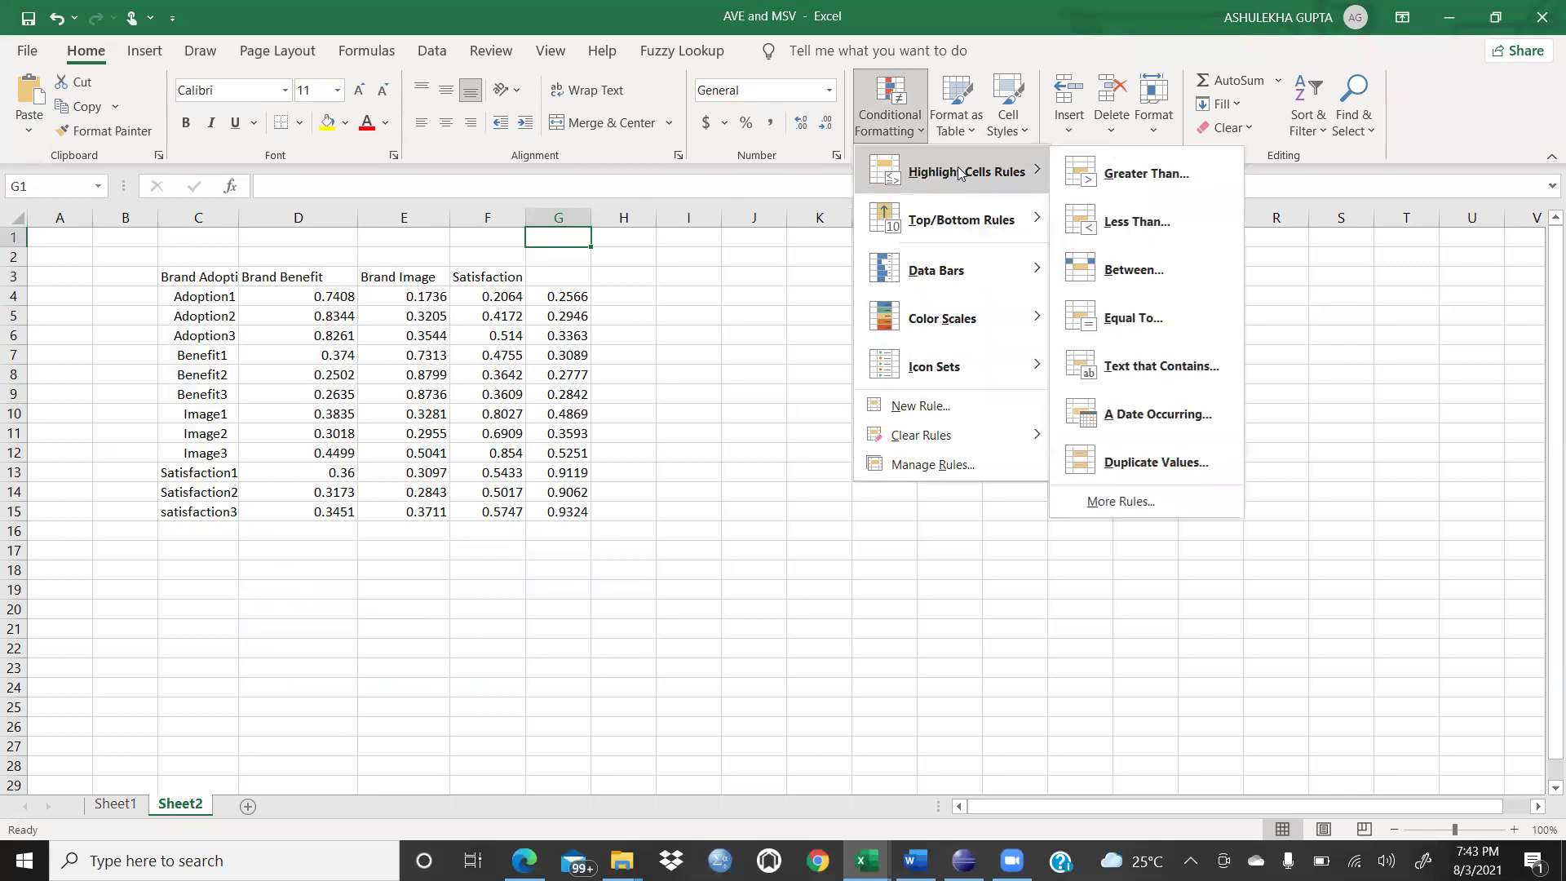
click(1142, 185)
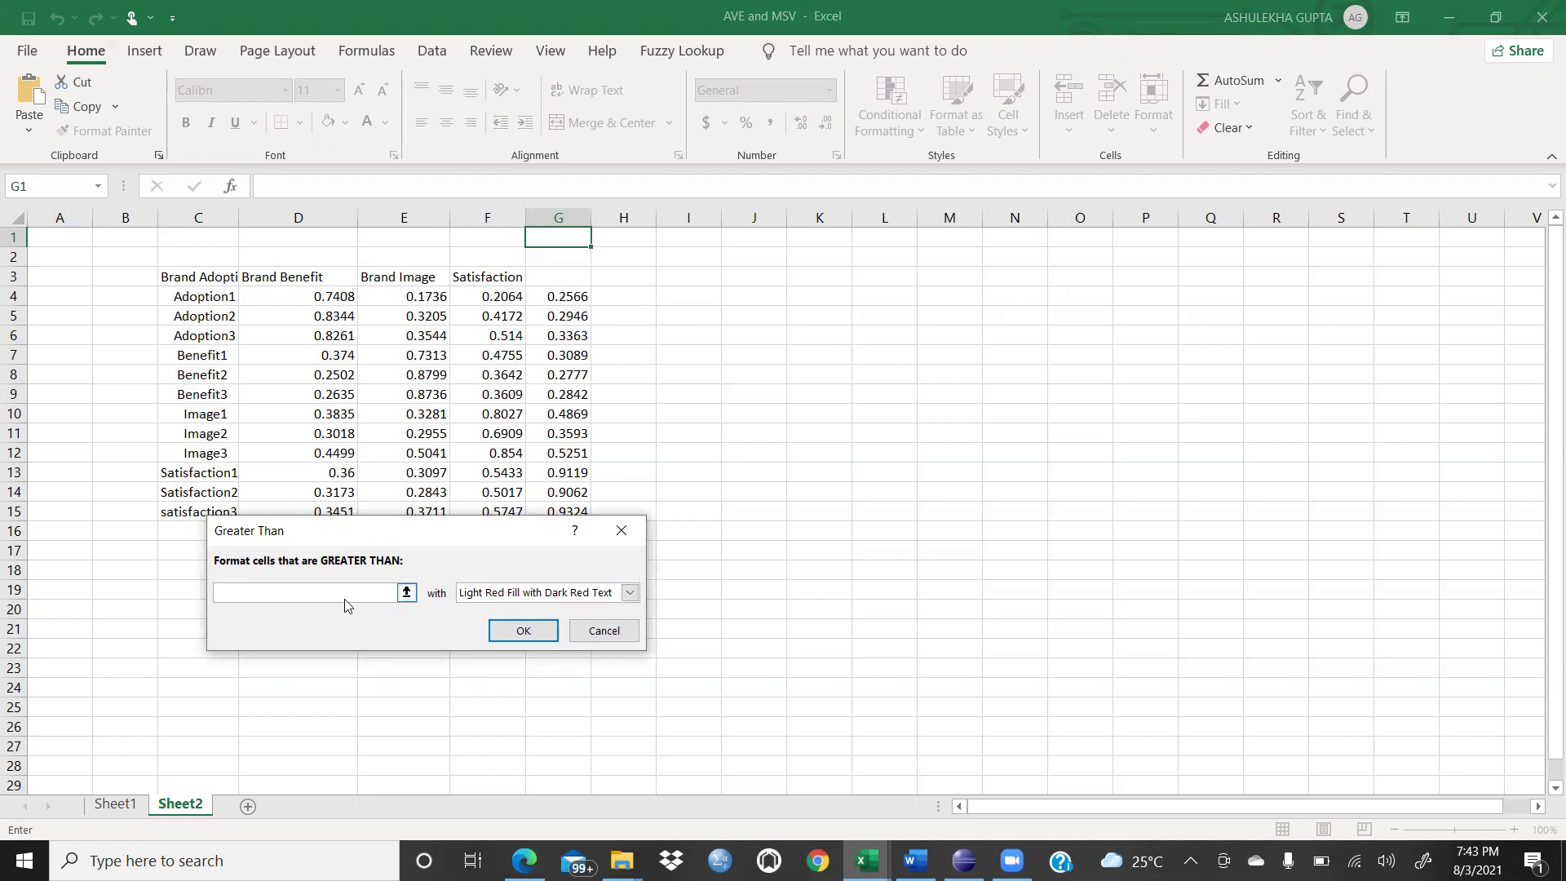
text(6)
click(633, 595)
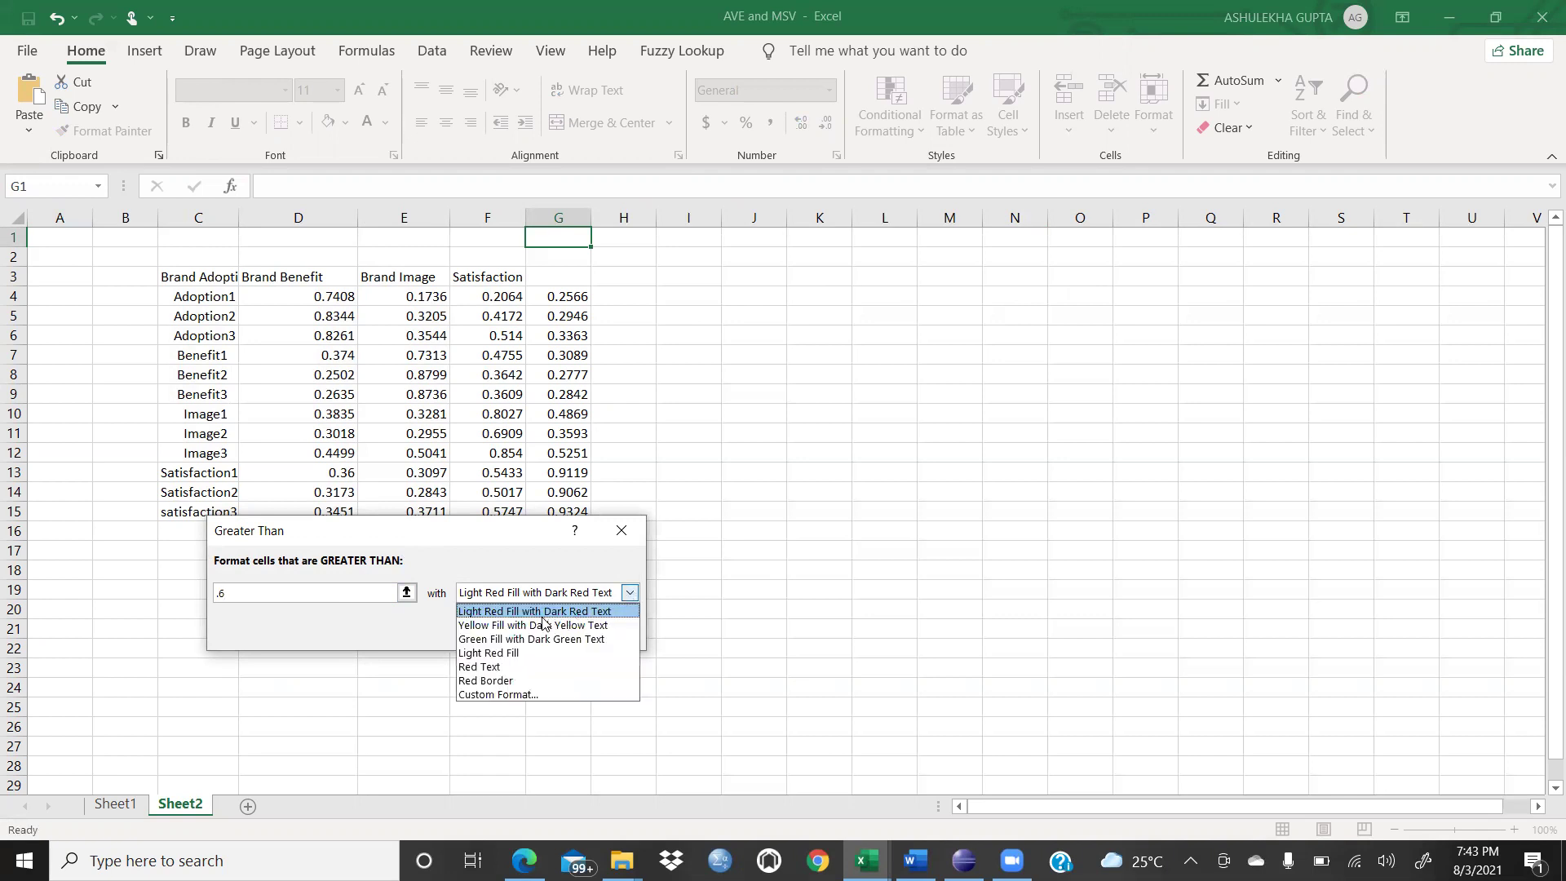
click(504, 625)
click(500, 628)
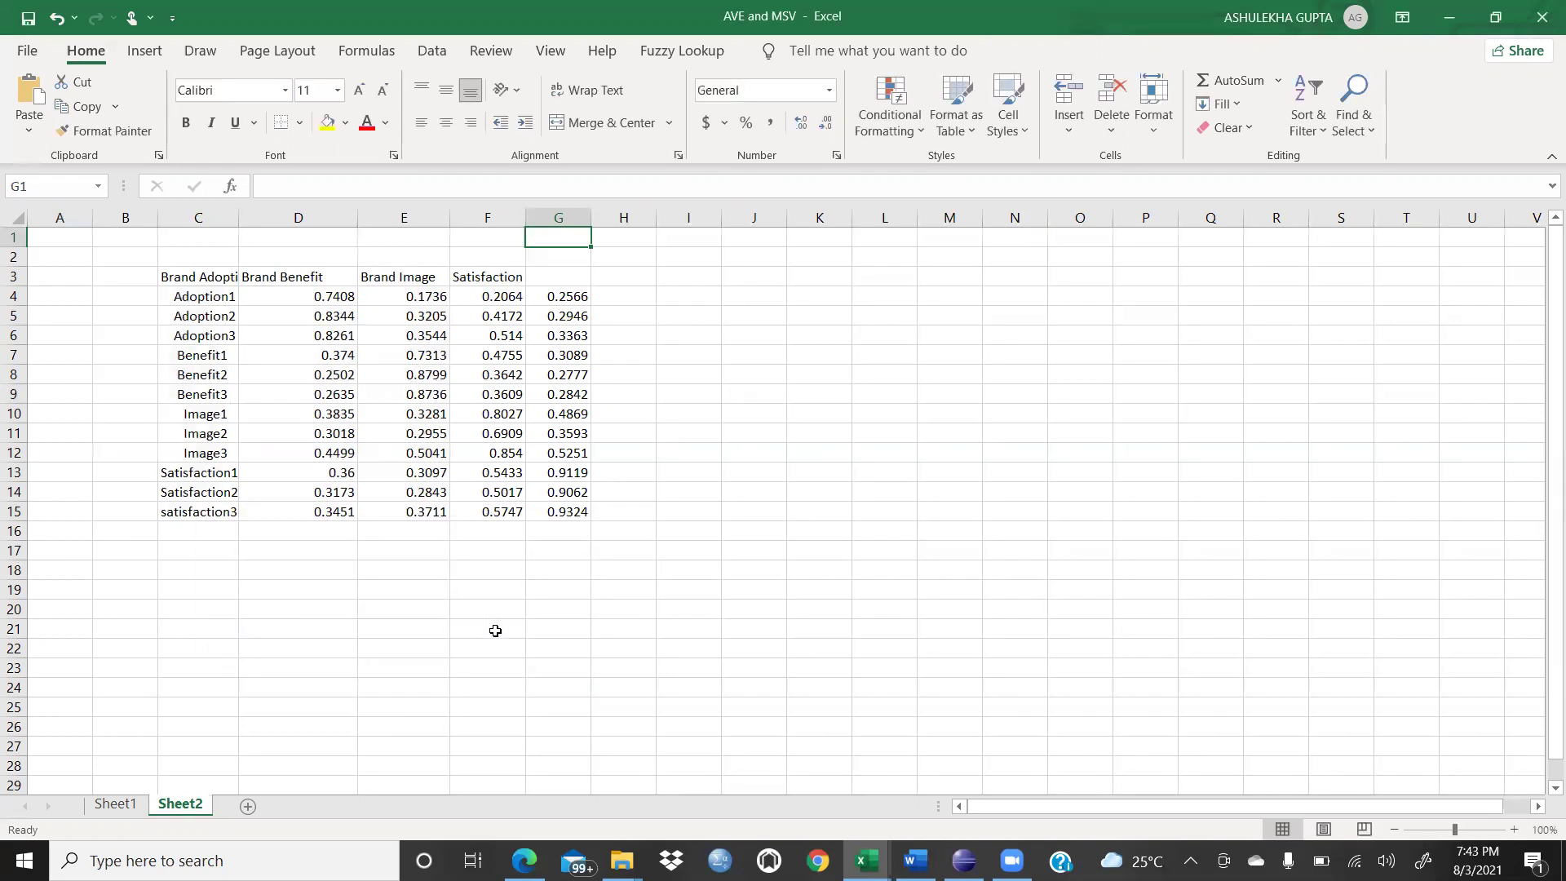
Highlight values greater than 0.553 in D4:G16 using Light Red Fill with Dark Red Text.
click(665, 473)
drag(209, 297, 584, 510)
key(Escape)
drag(303, 295, 573, 532)
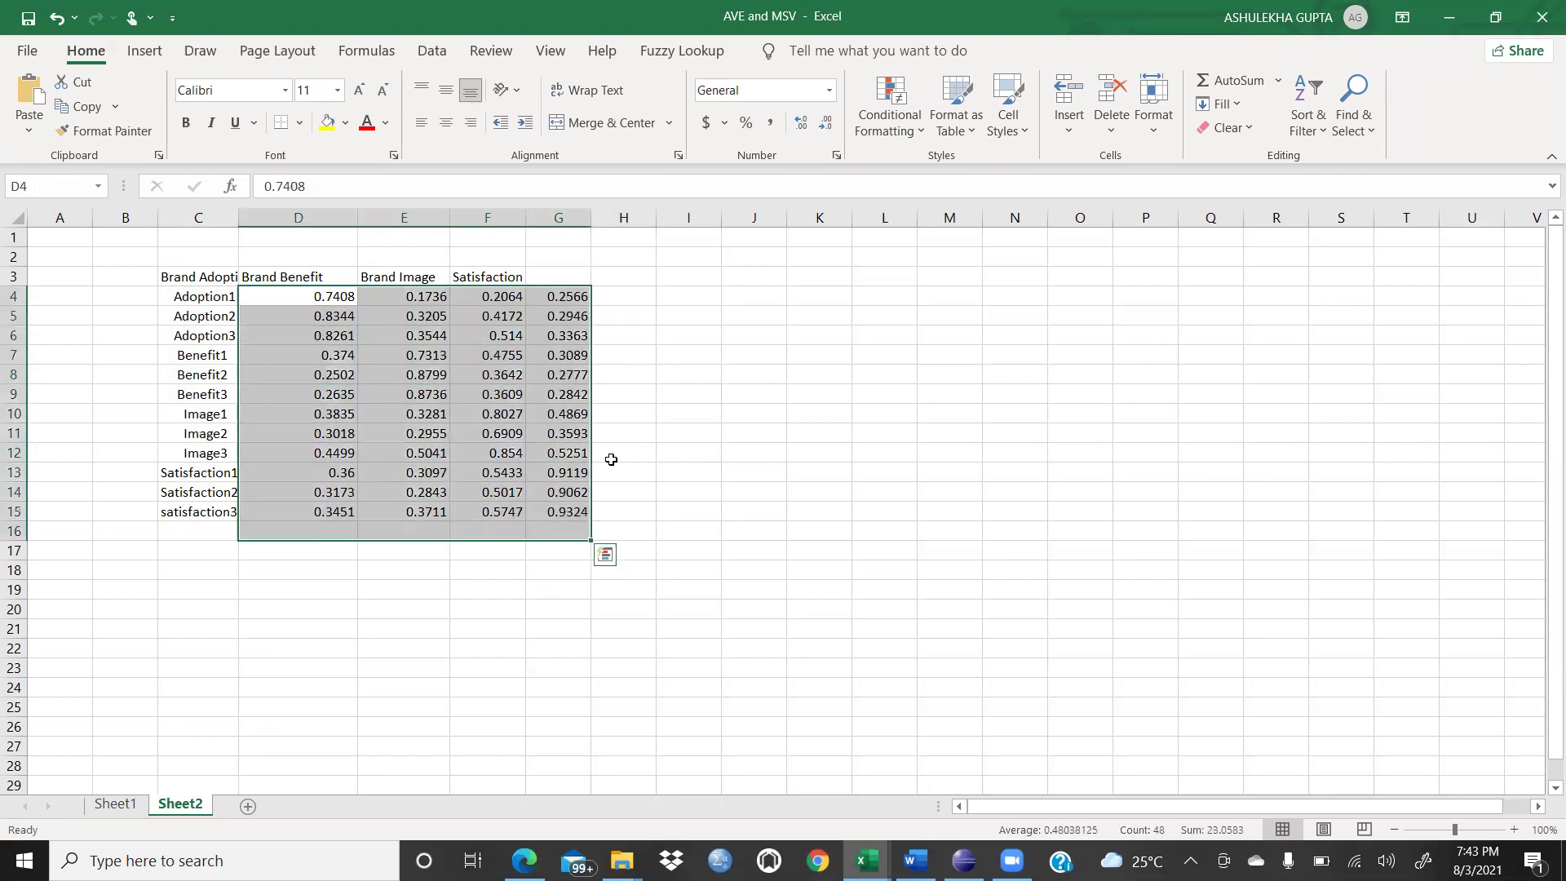
click(897, 123)
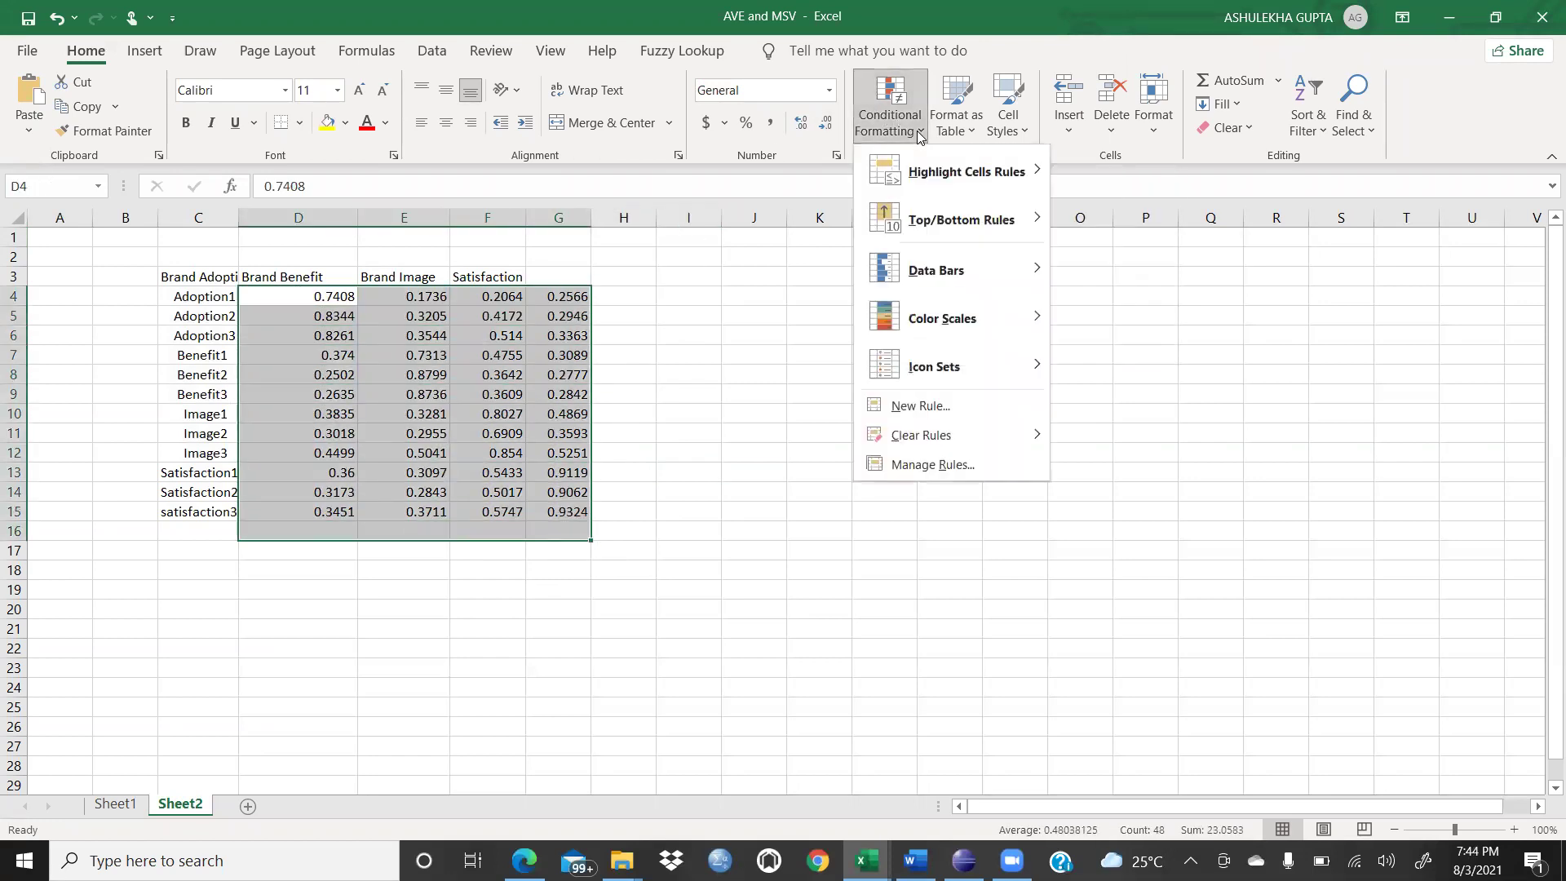
mouse_move(938, 182)
click(1110, 183)
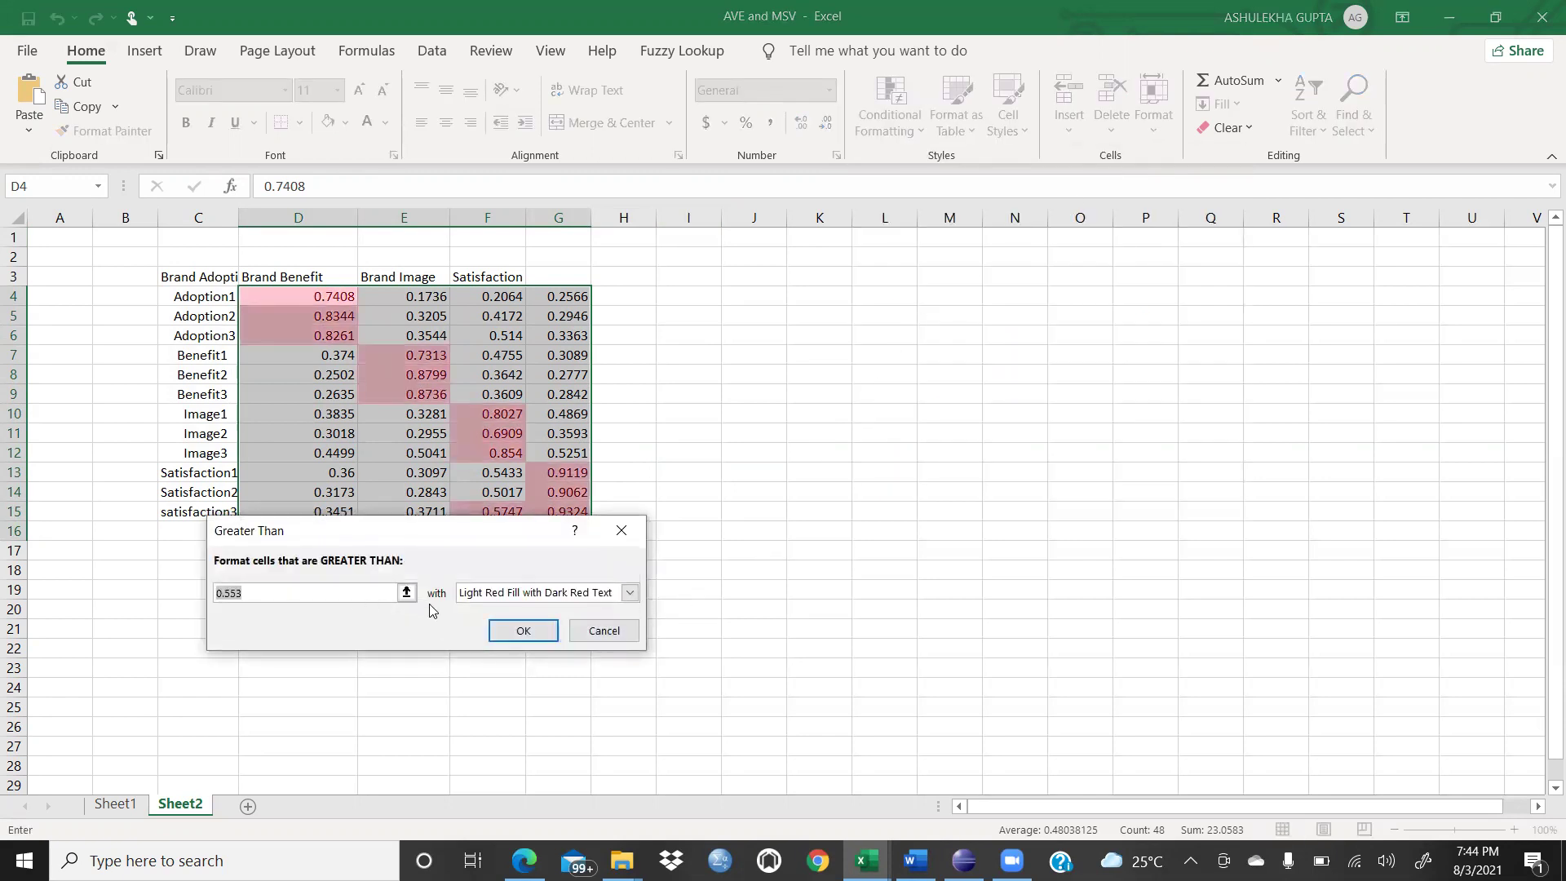
click(520, 634)
click(788, 438)
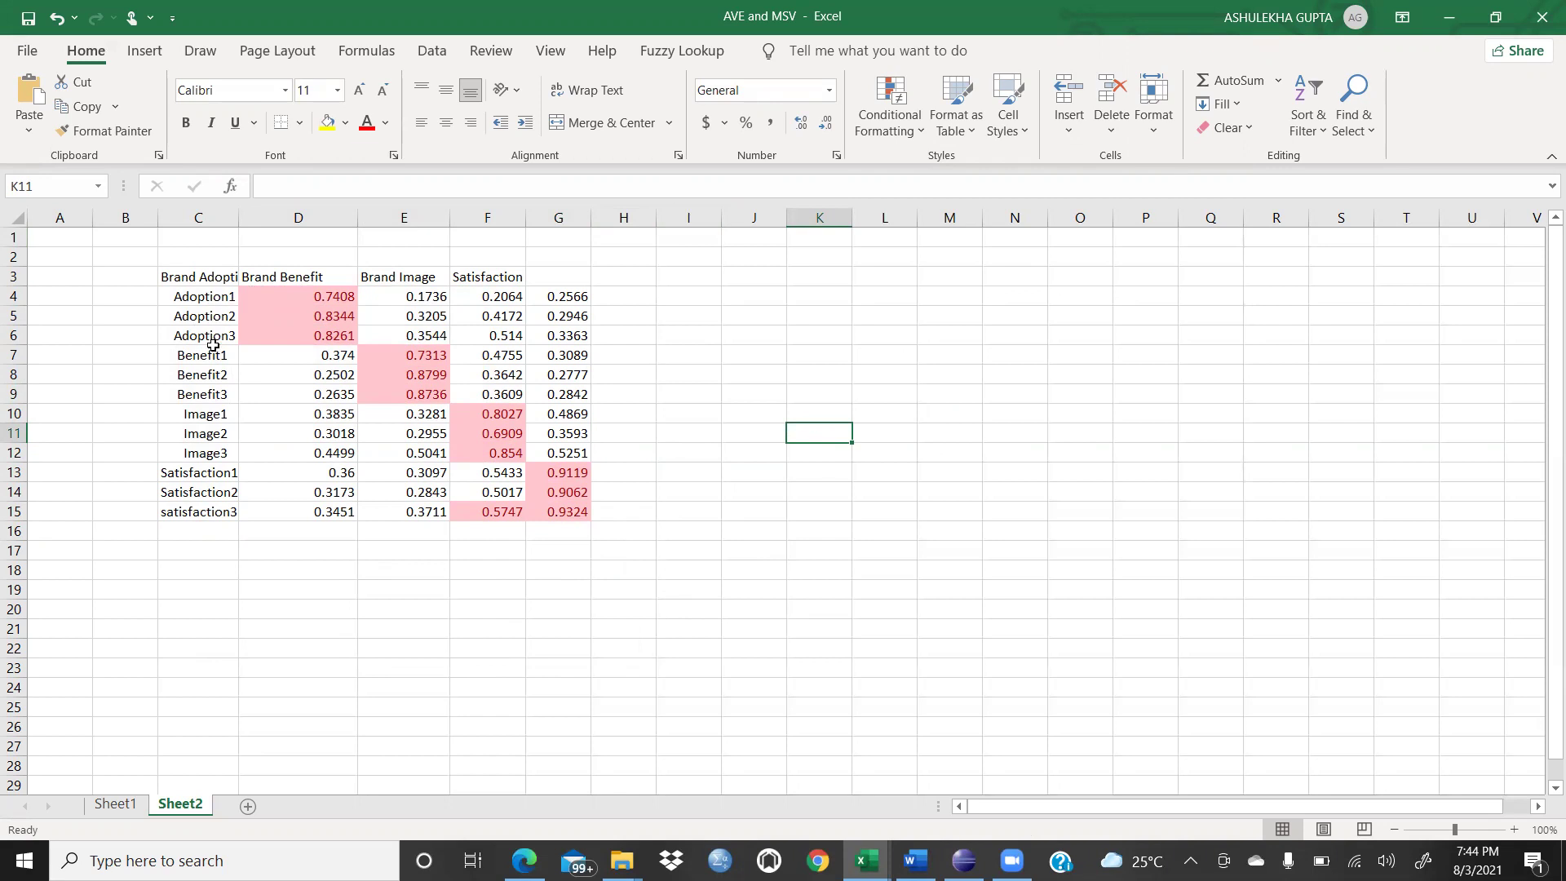
Move the four construct headers from C3:F3 to D3:G3 above their loadings and widen column G.
drag(182, 277, 479, 275)
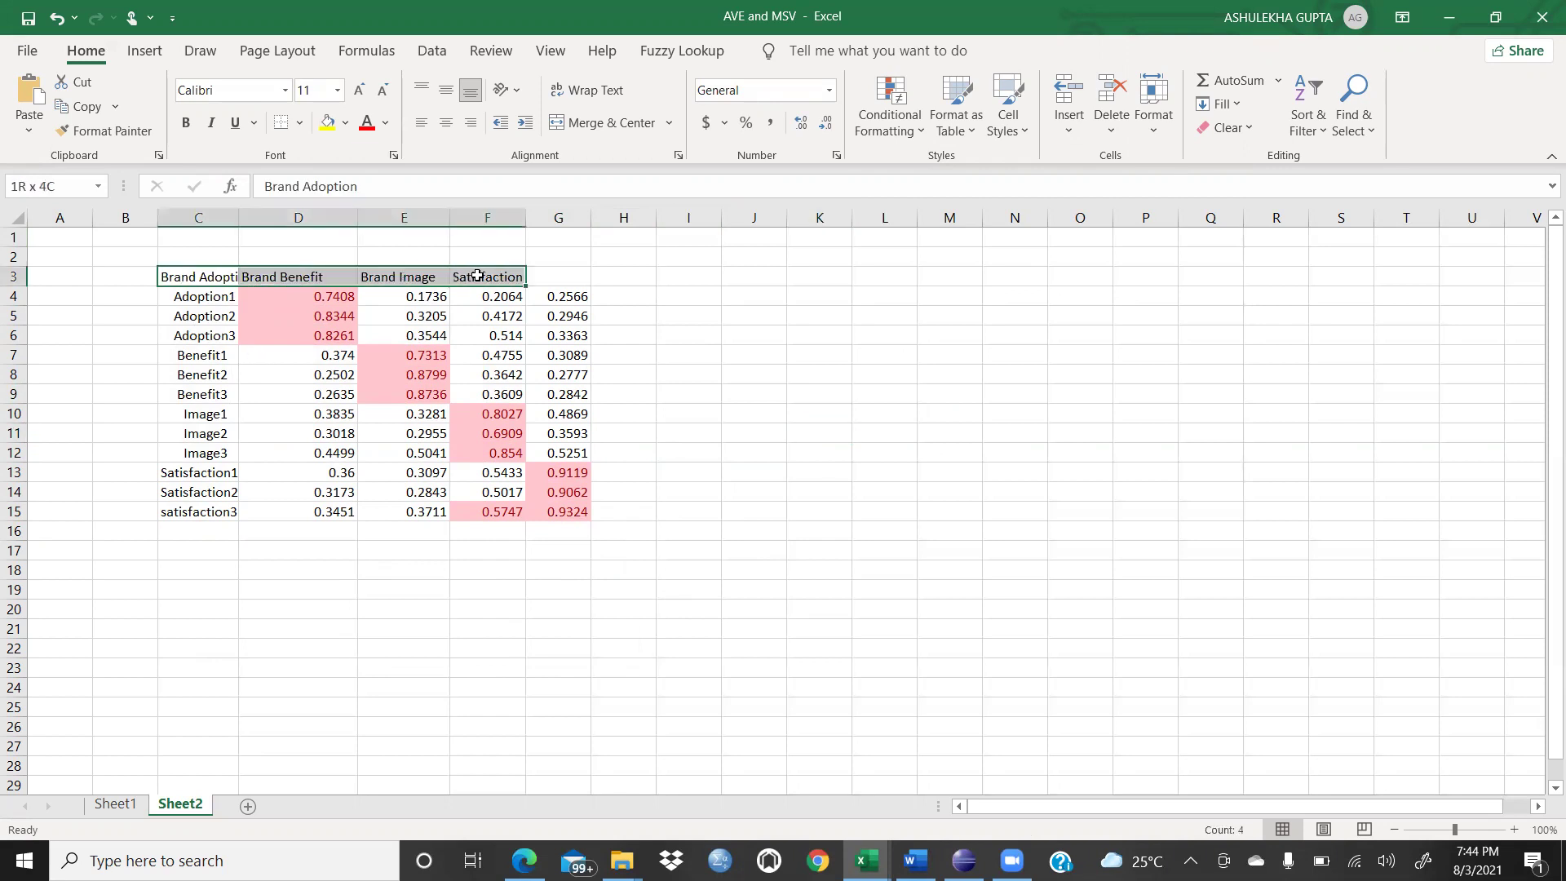
right_click(437, 275)
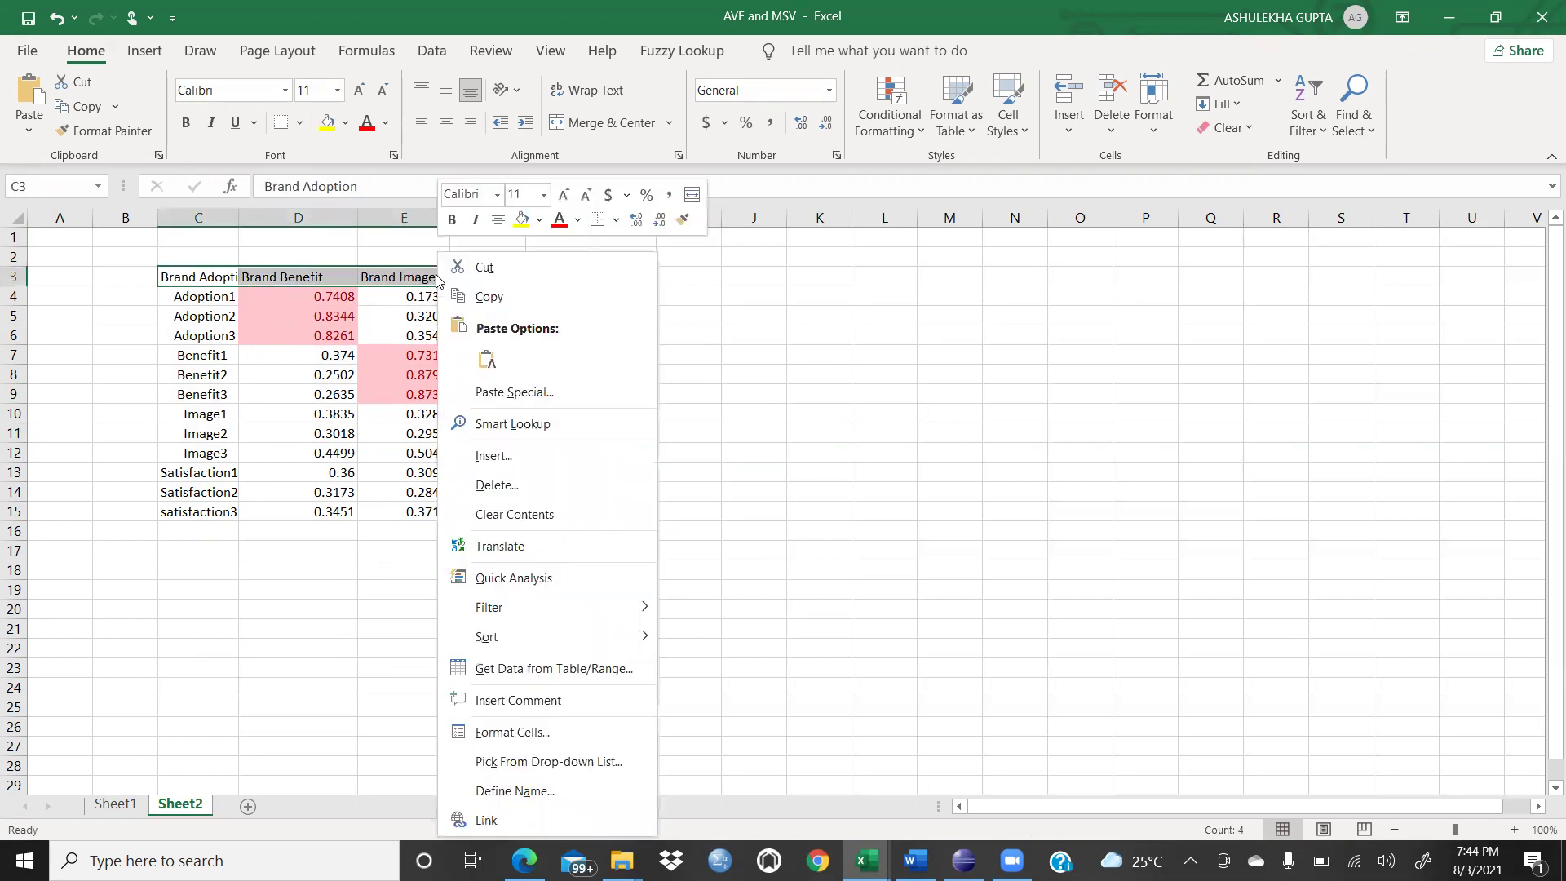
click(483, 269)
click(292, 277)
right_click(292, 278)
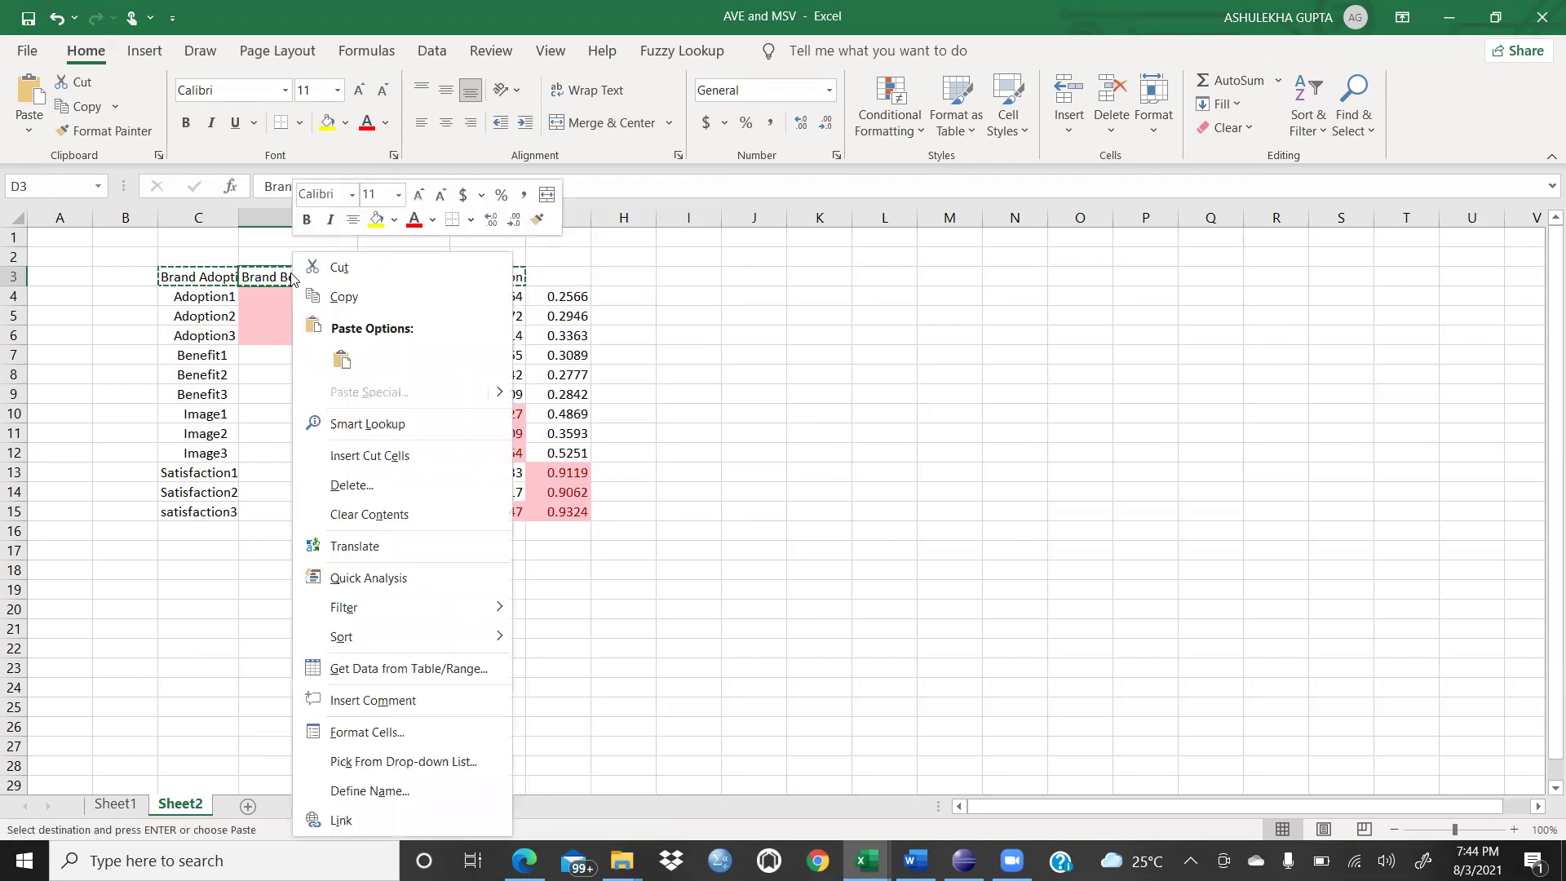
click(342, 360)
click(634, 355)
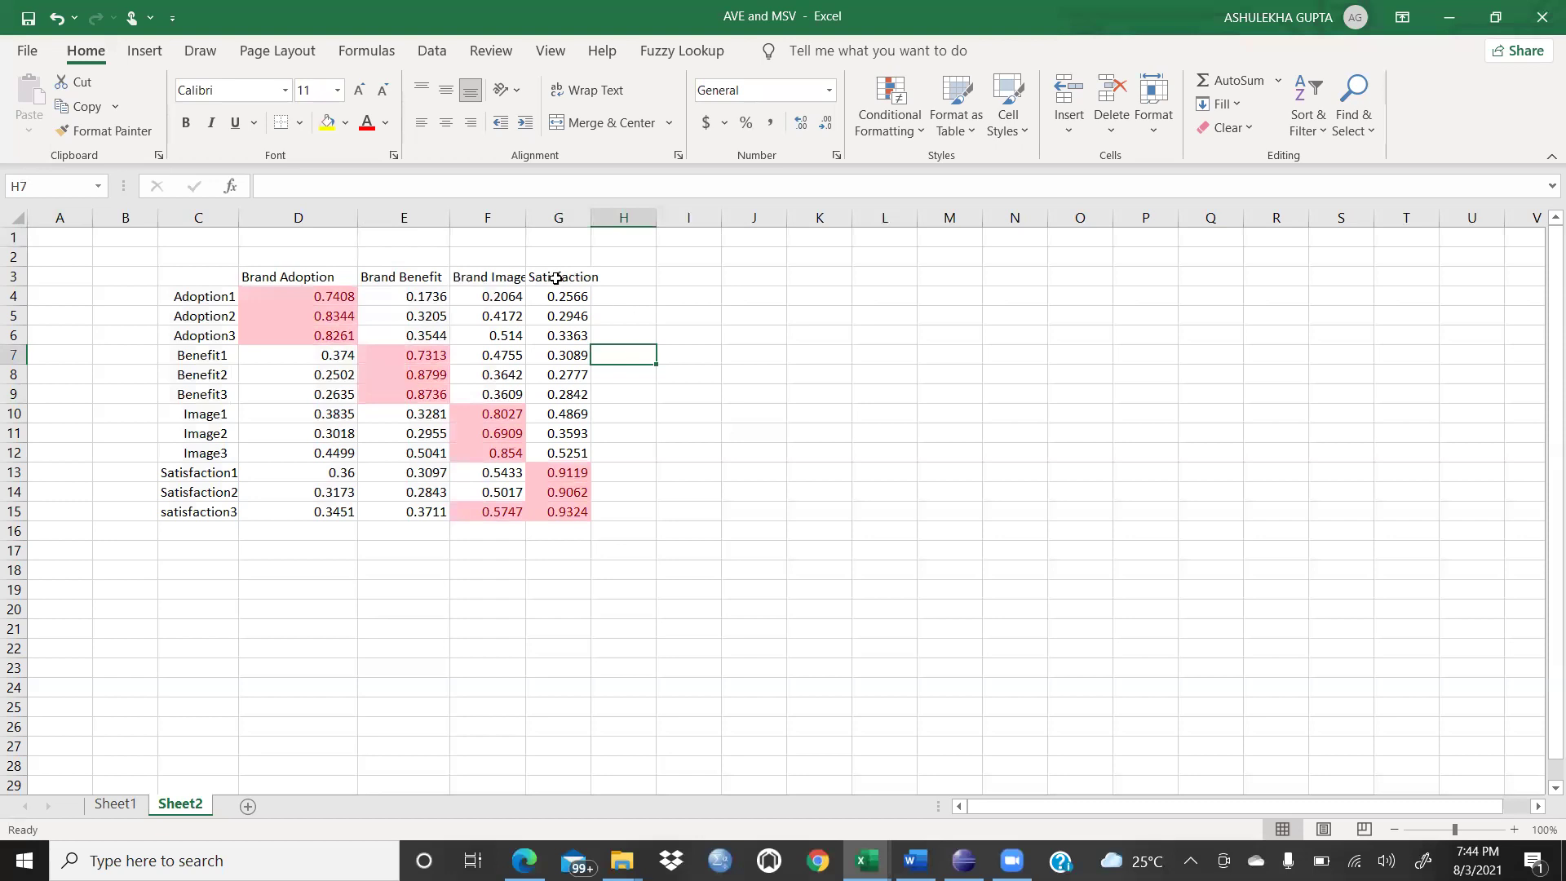
drag(593, 221, 640, 222)
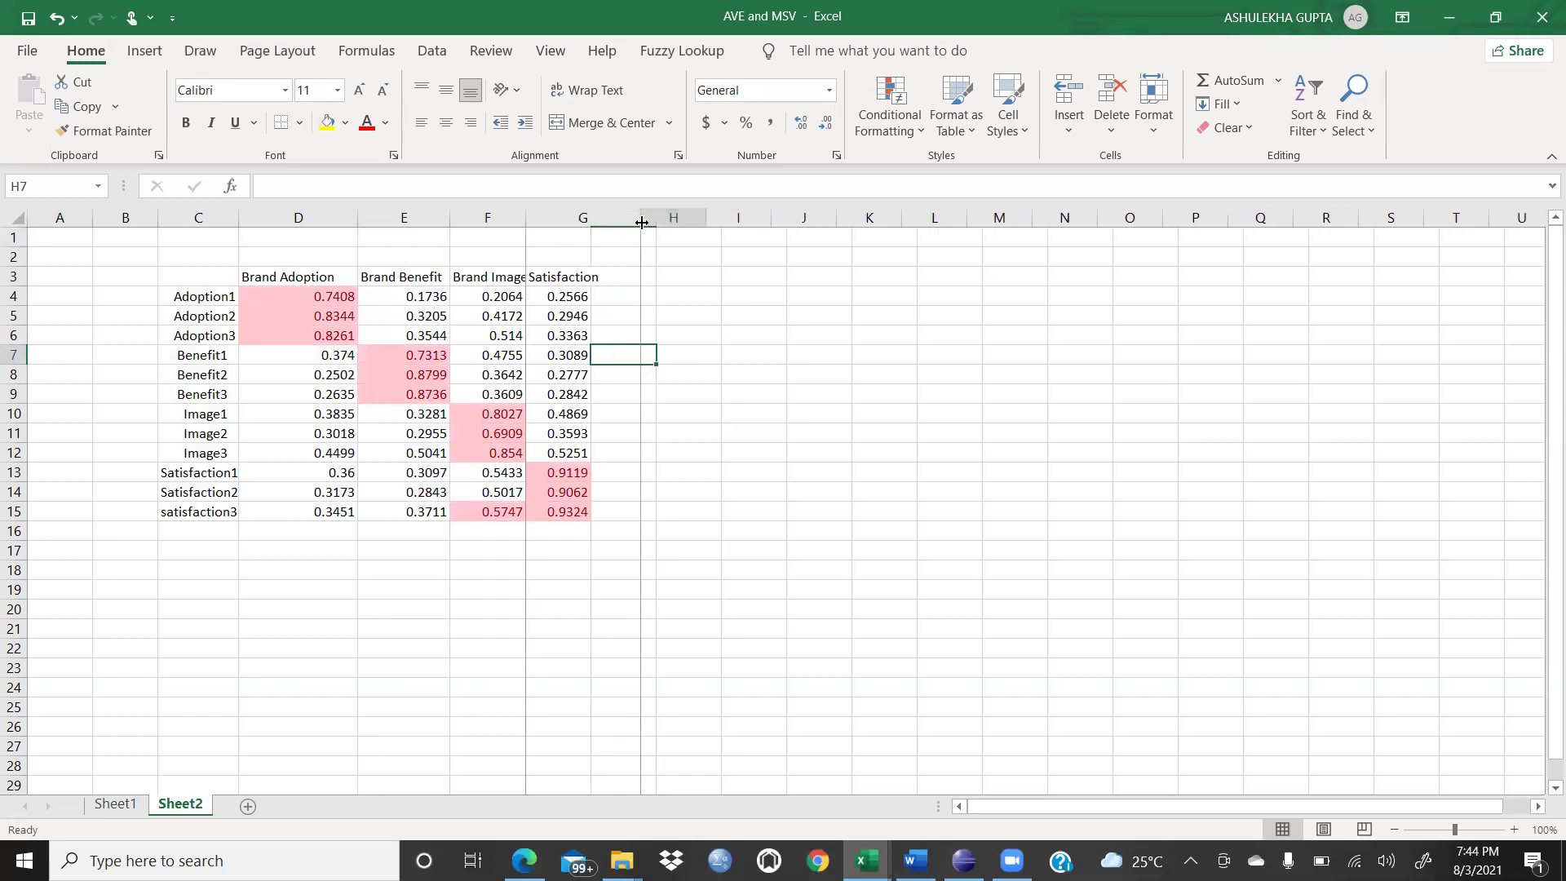
Widen column F so the Brand Image header fits above its loadings.
click(896, 366)
drag(526, 221, 541, 221)
click(897, 414)
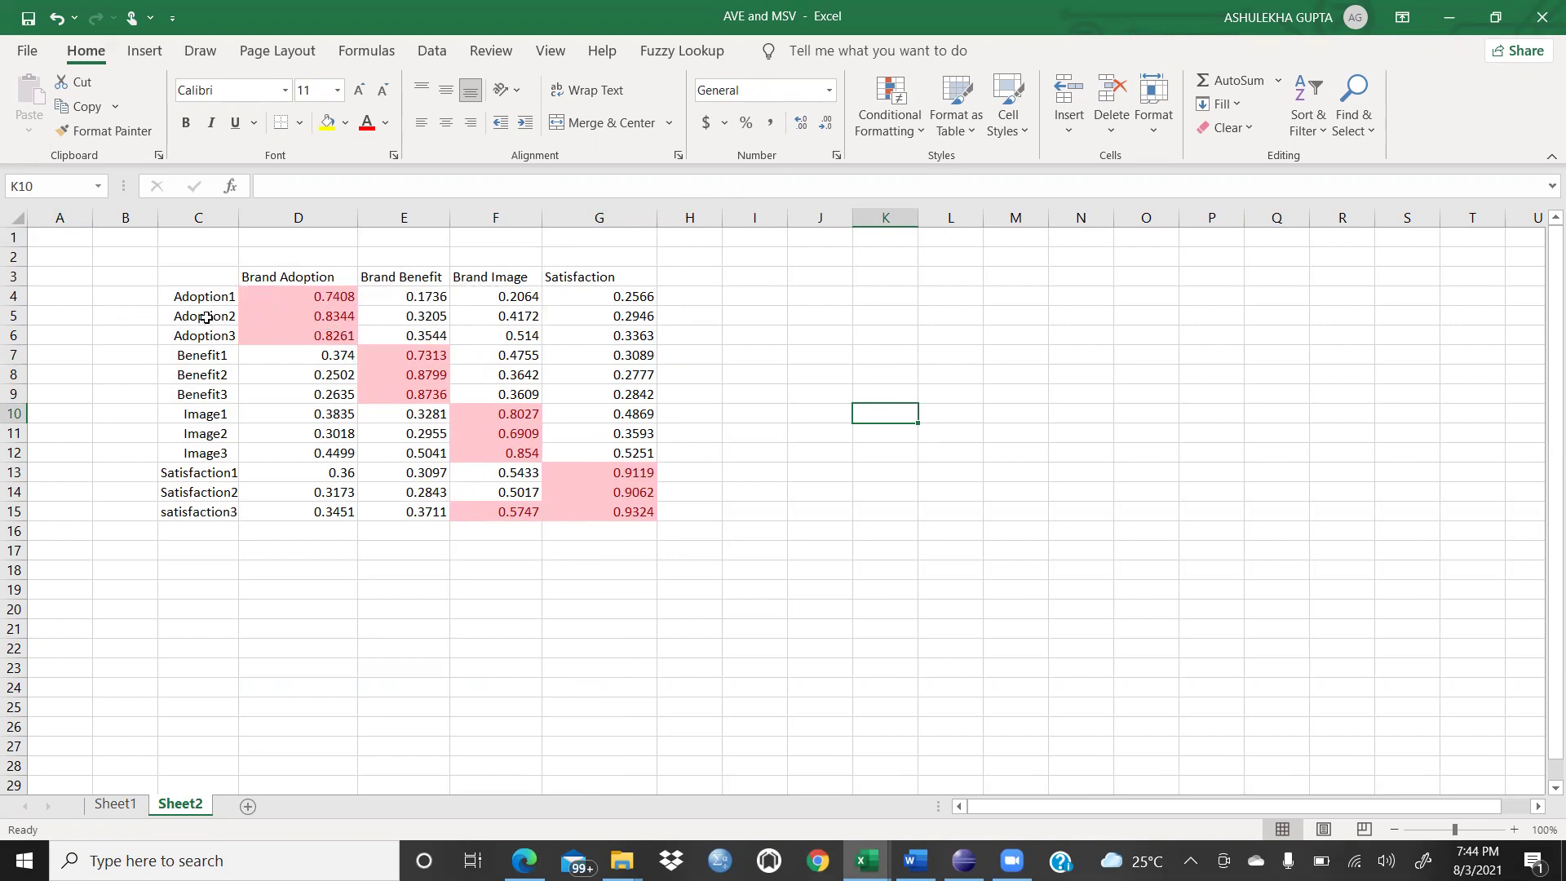
Examine the highlighted cross loadings of the Benefit, Image and Satisfaction items against their own constructs in Sheet2.
click(422, 280)
drag(208, 357, 211, 394)
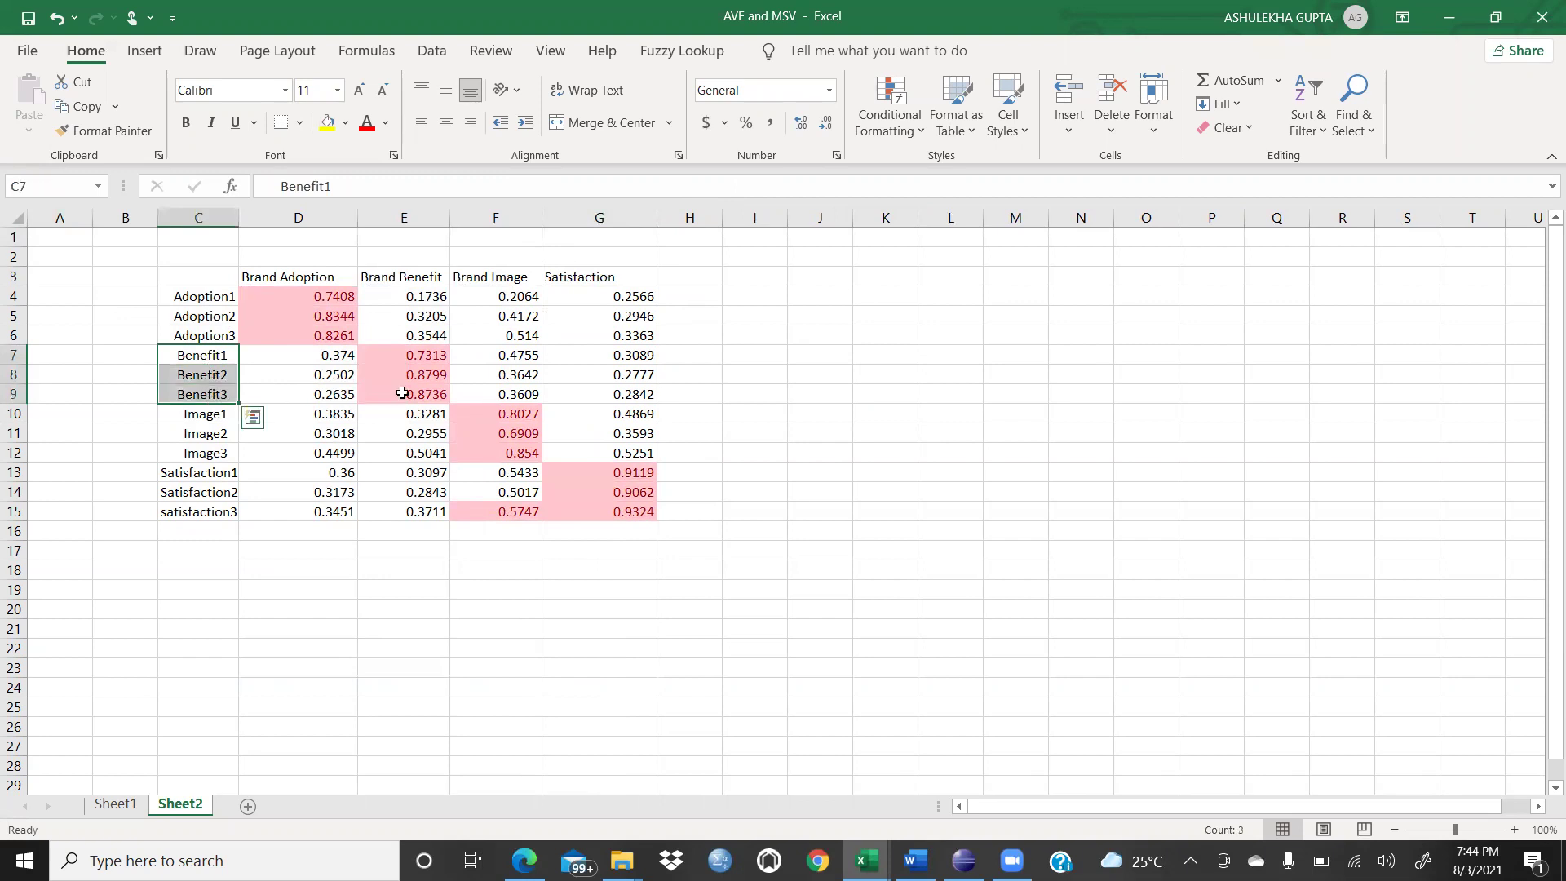
drag(411, 352, 410, 394)
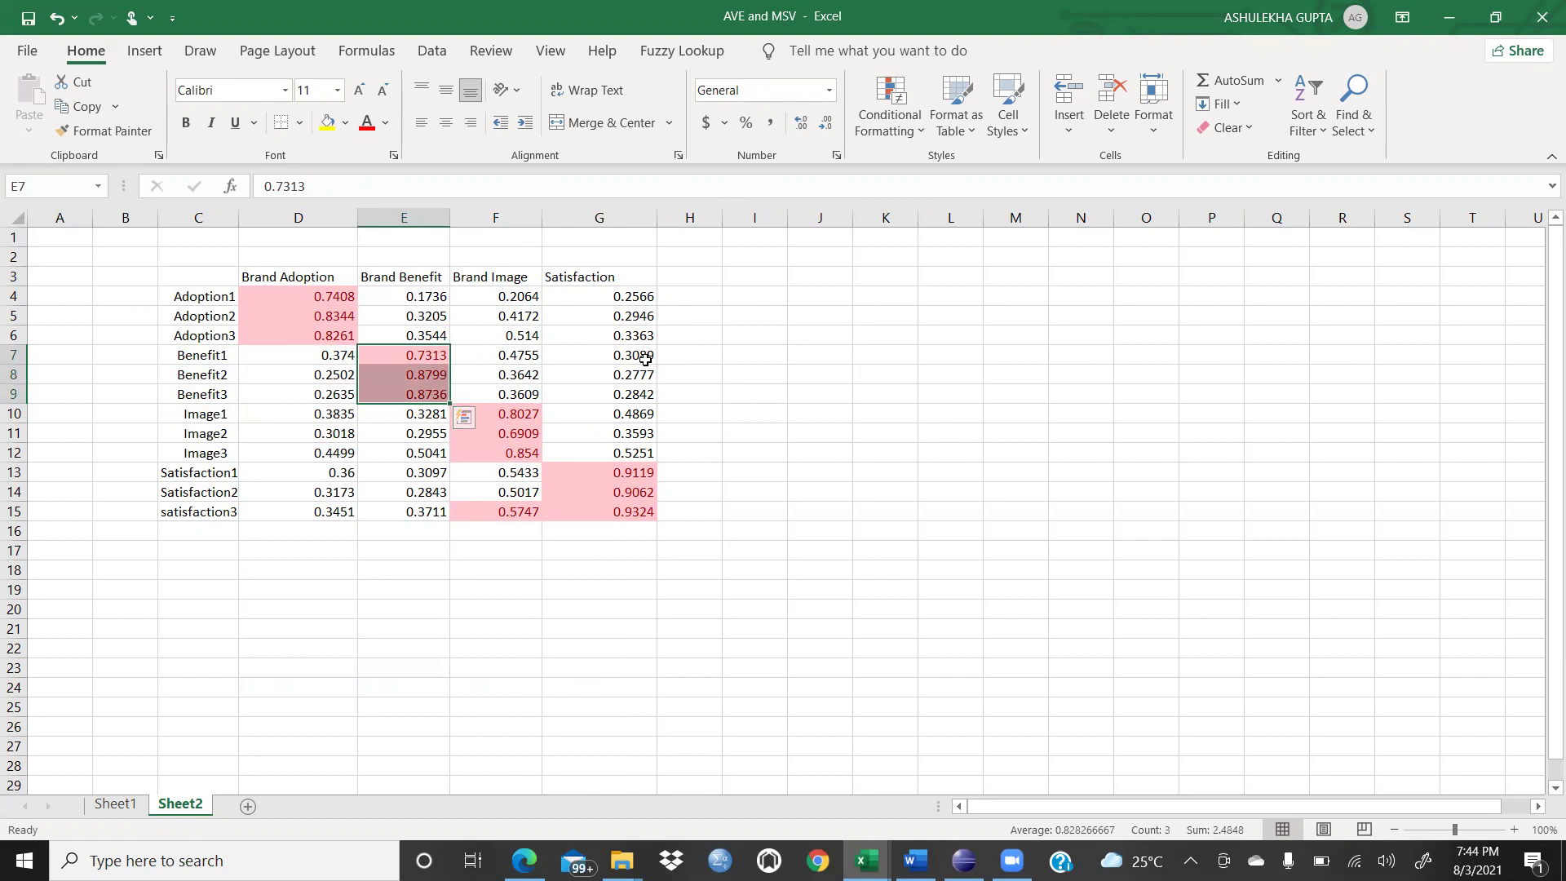
click(528, 411)
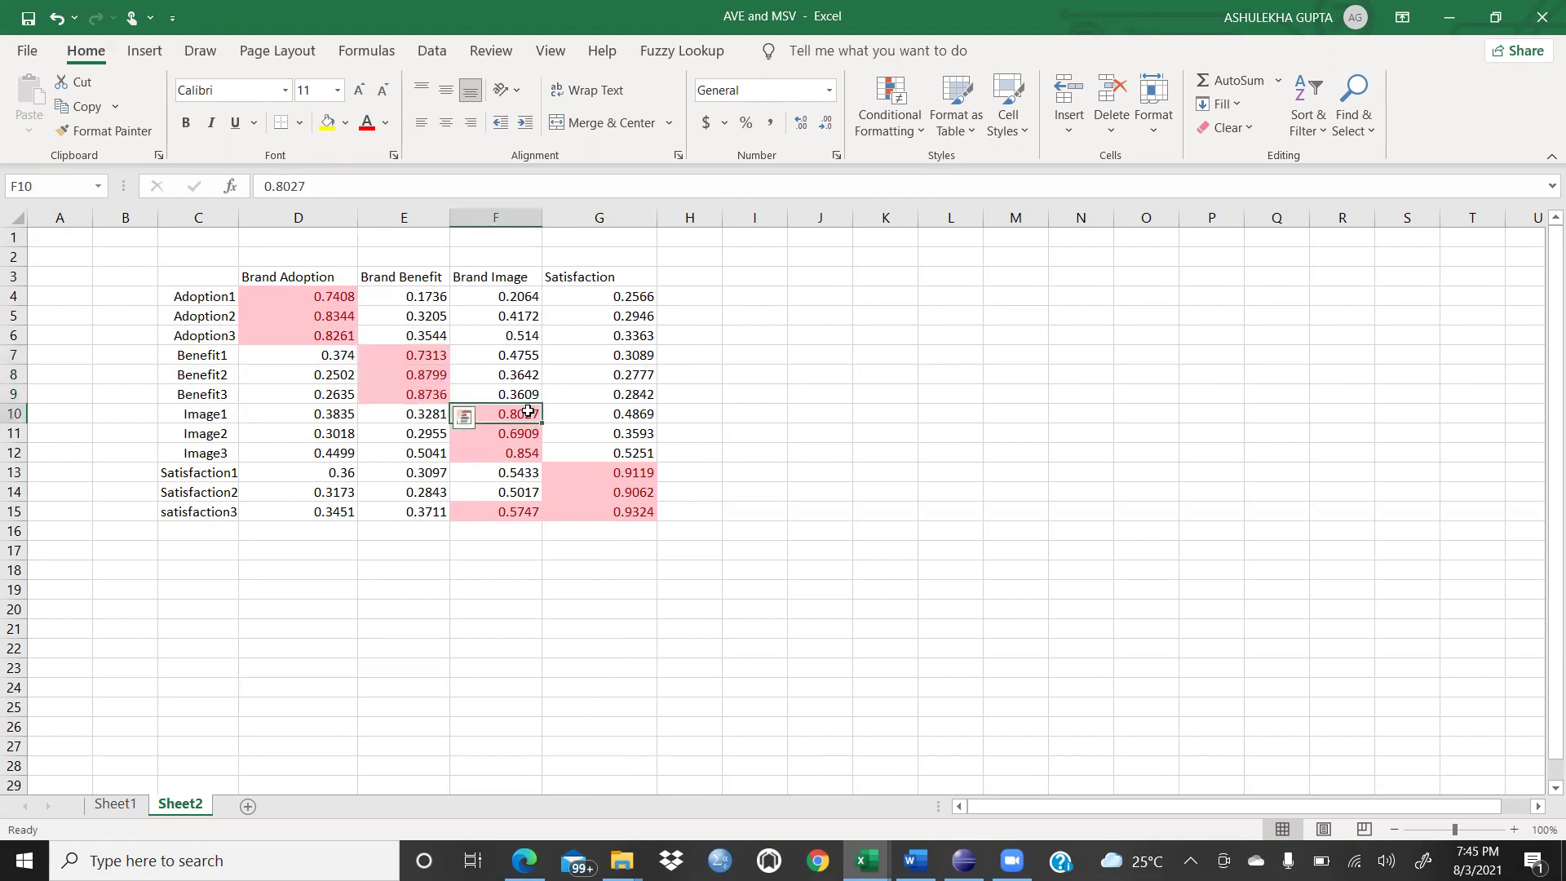
drag(528, 411, 526, 453)
drag(616, 473, 620, 514)
click(526, 547)
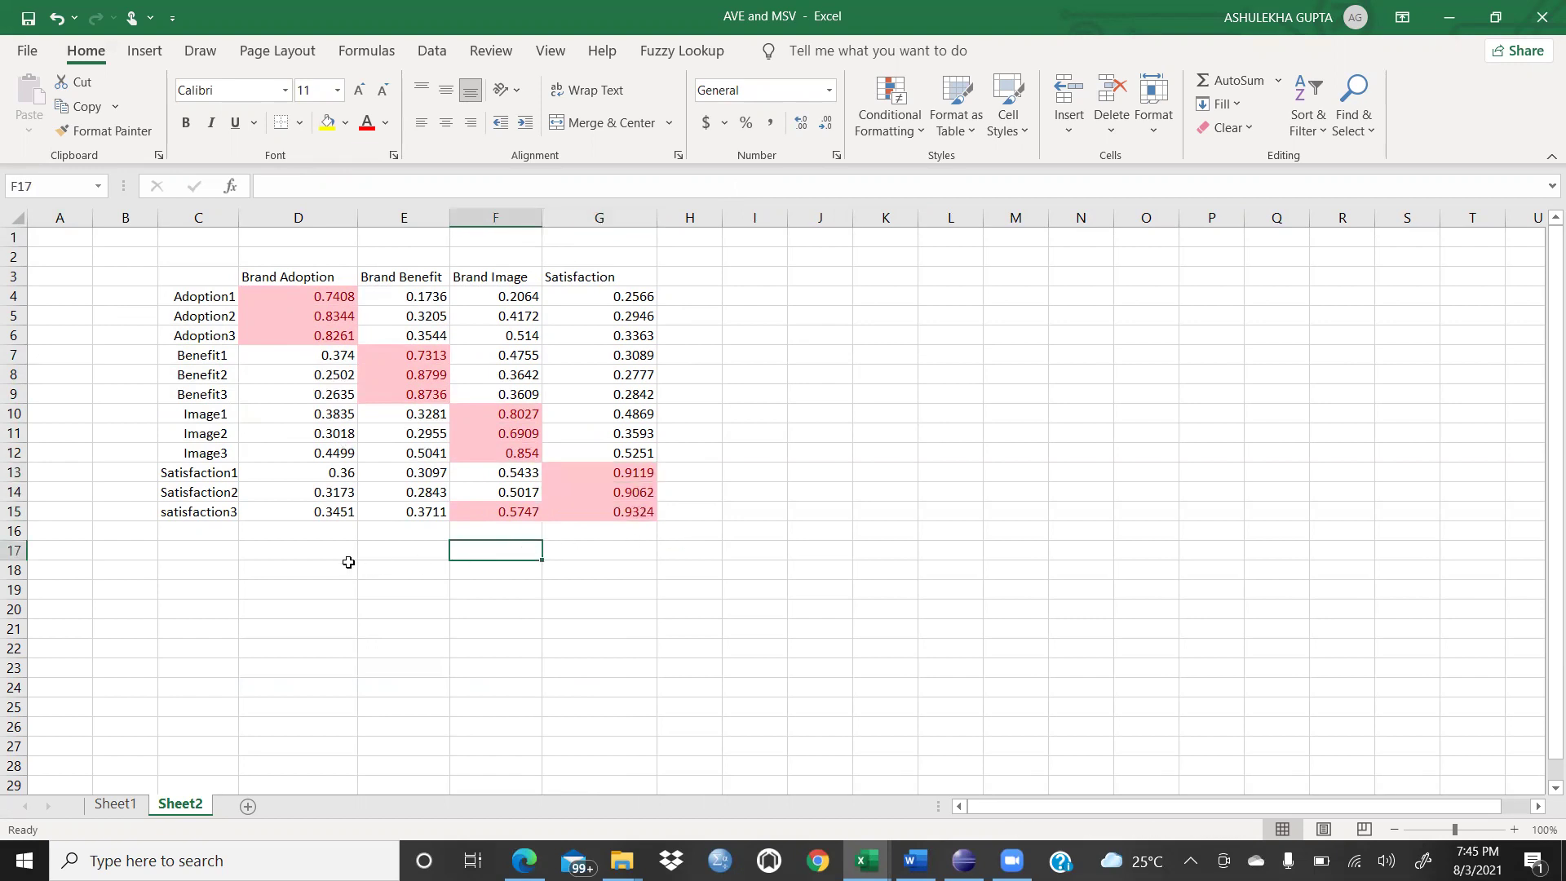
drag(199, 475, 204, 496)
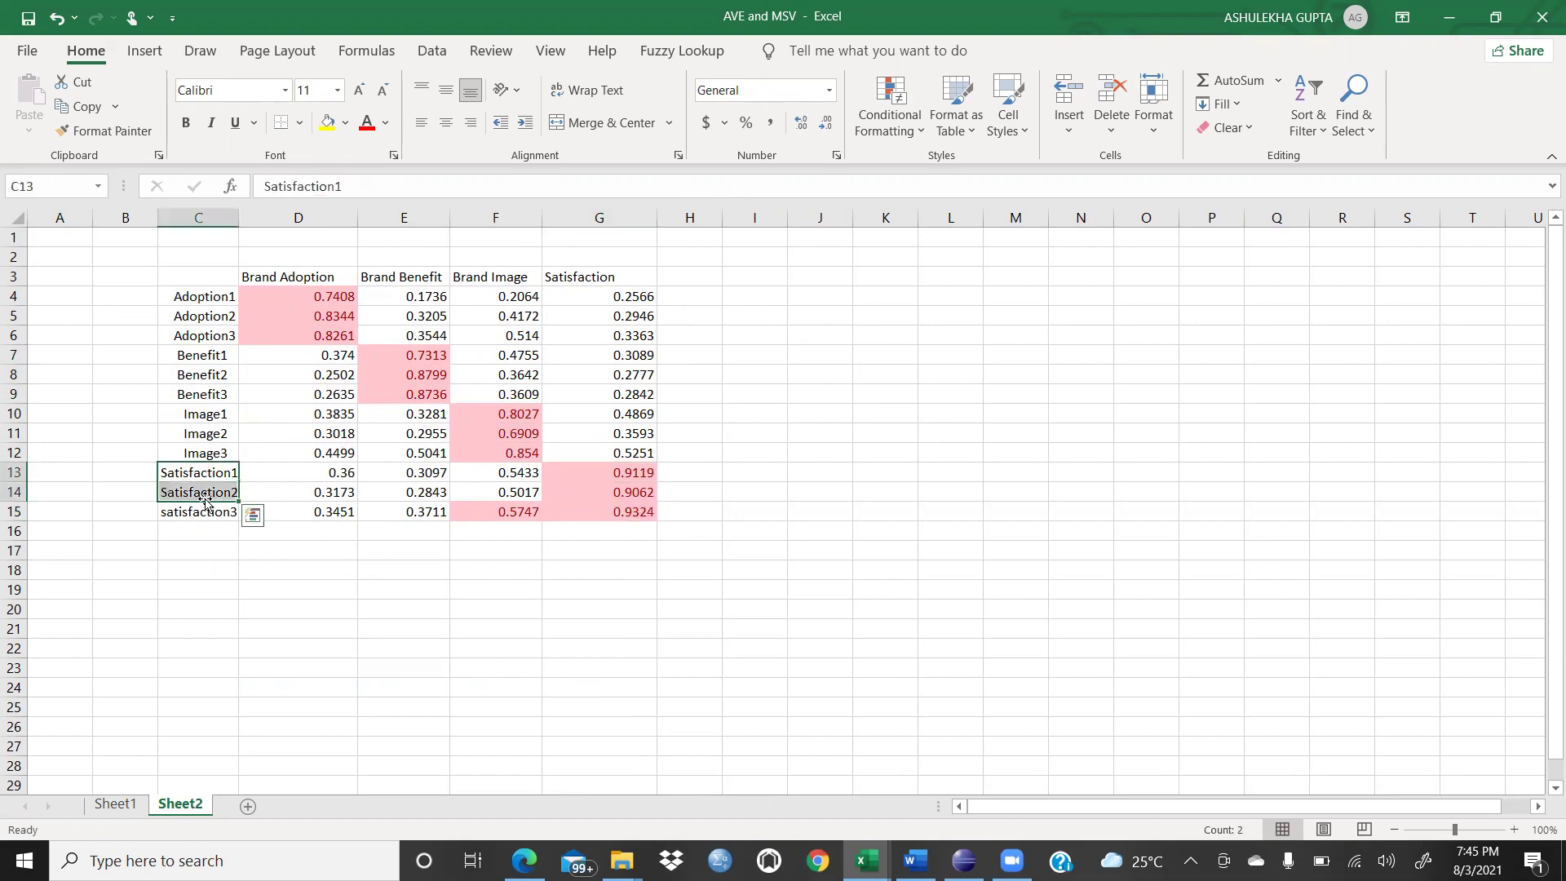
click(796, 433)
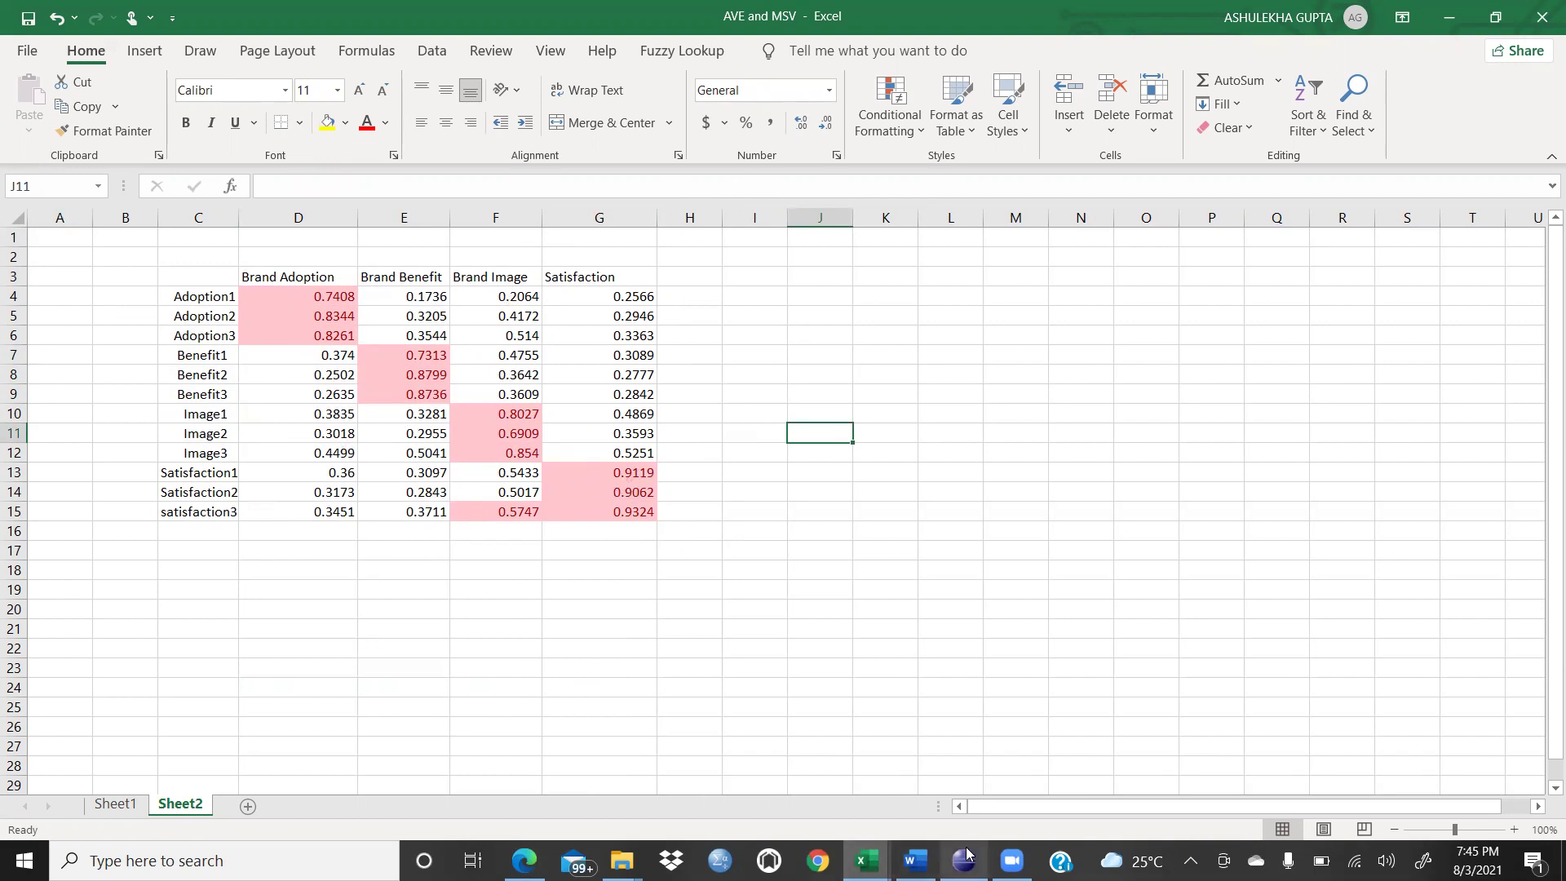
Switch to the SmartPLS report and review the Overview and Total Effects results under Quality Criteria.
mouse_move(964, 860)
click(940, 830)
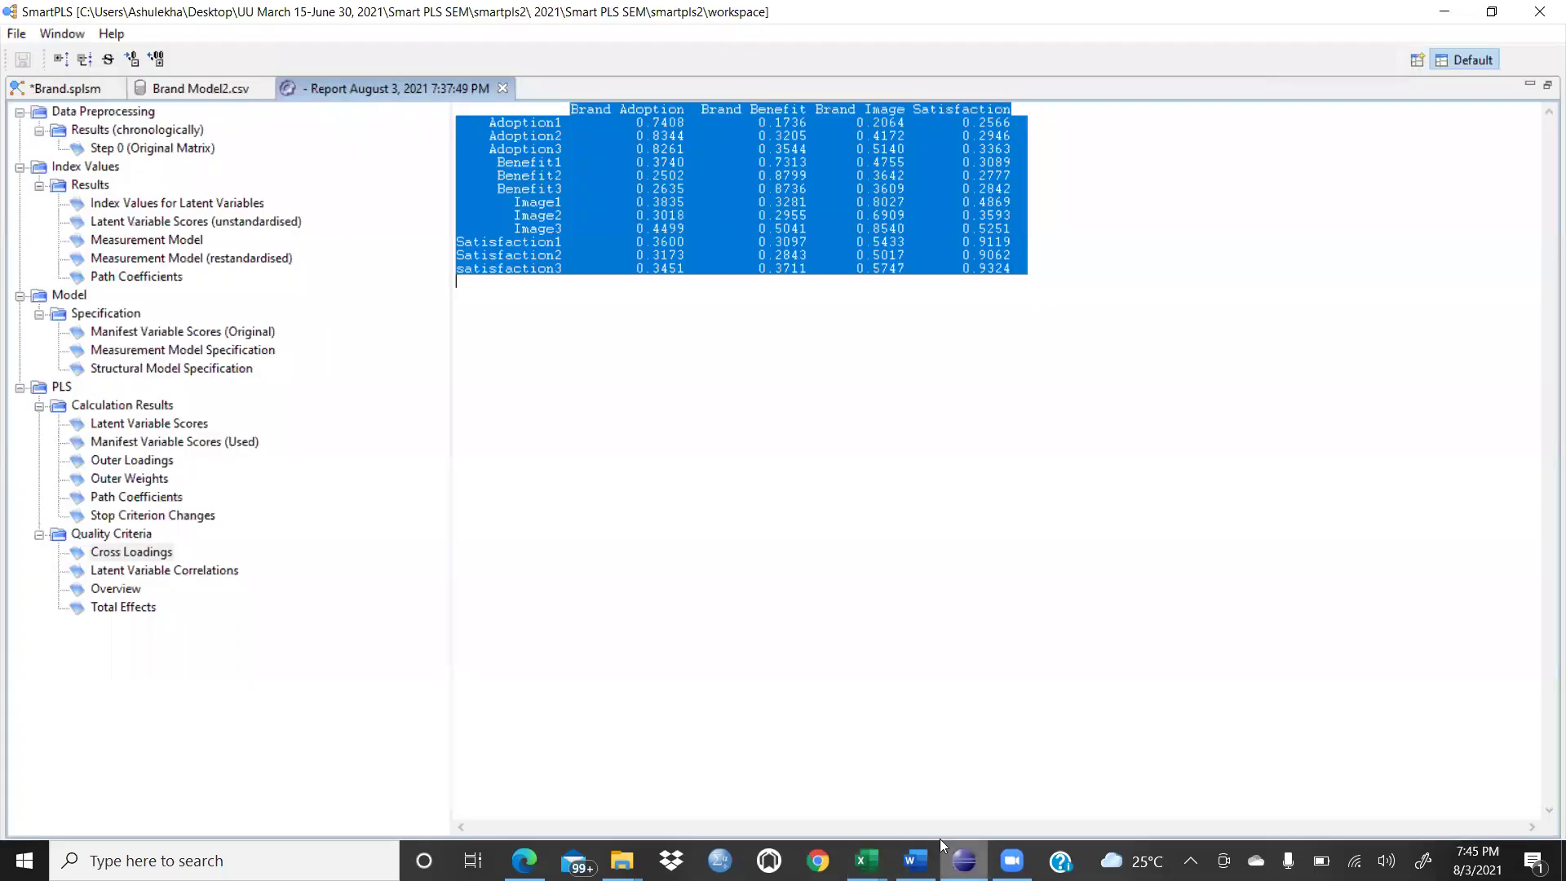
click(772, 559)
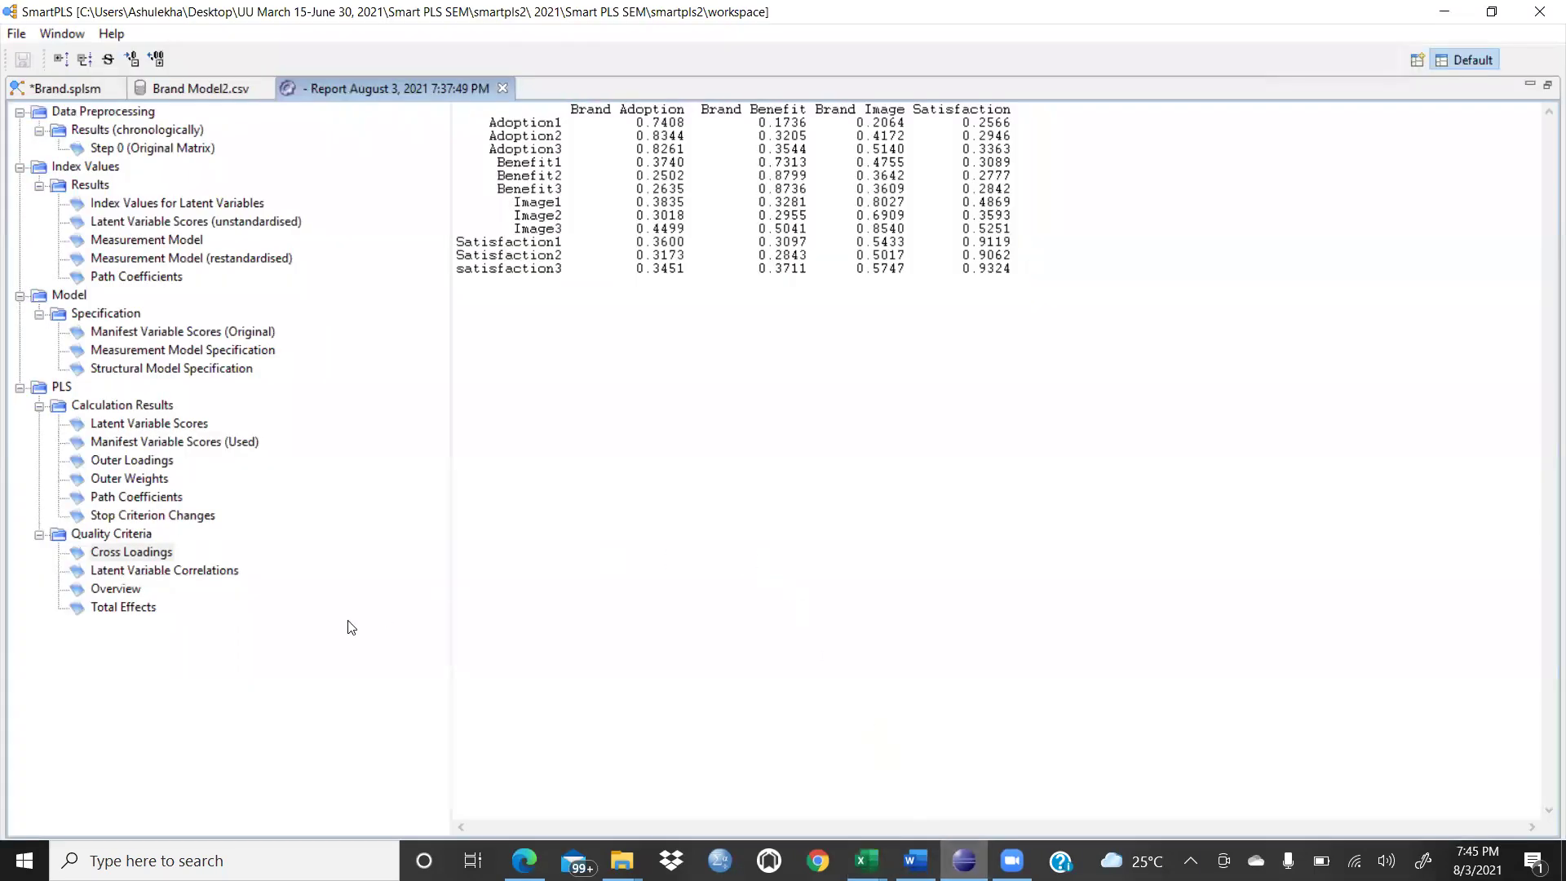
click(128, 593)
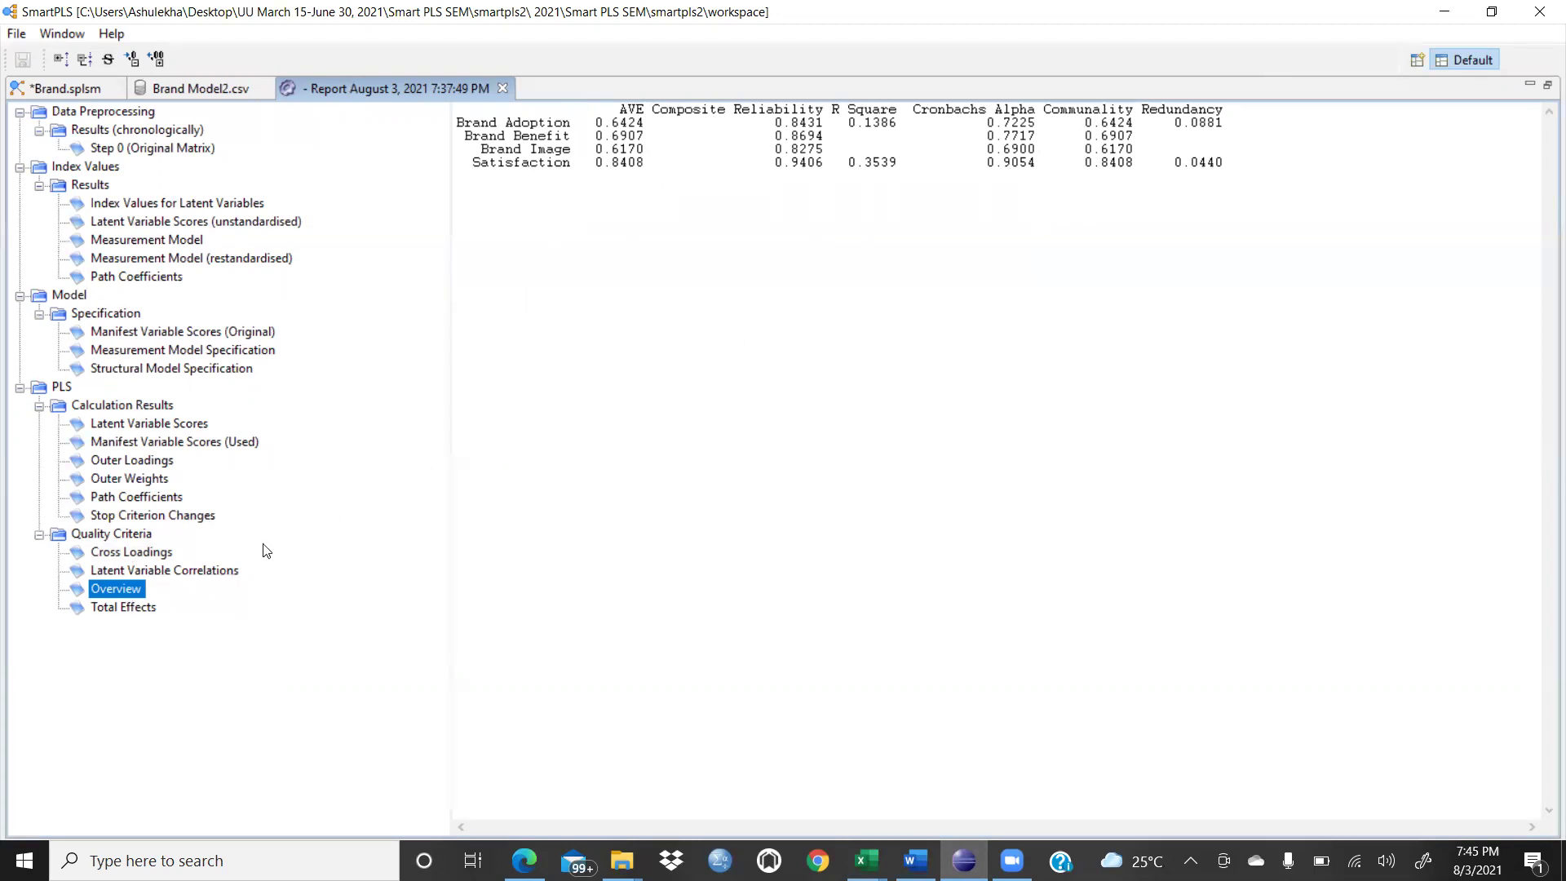
click(142, 612)
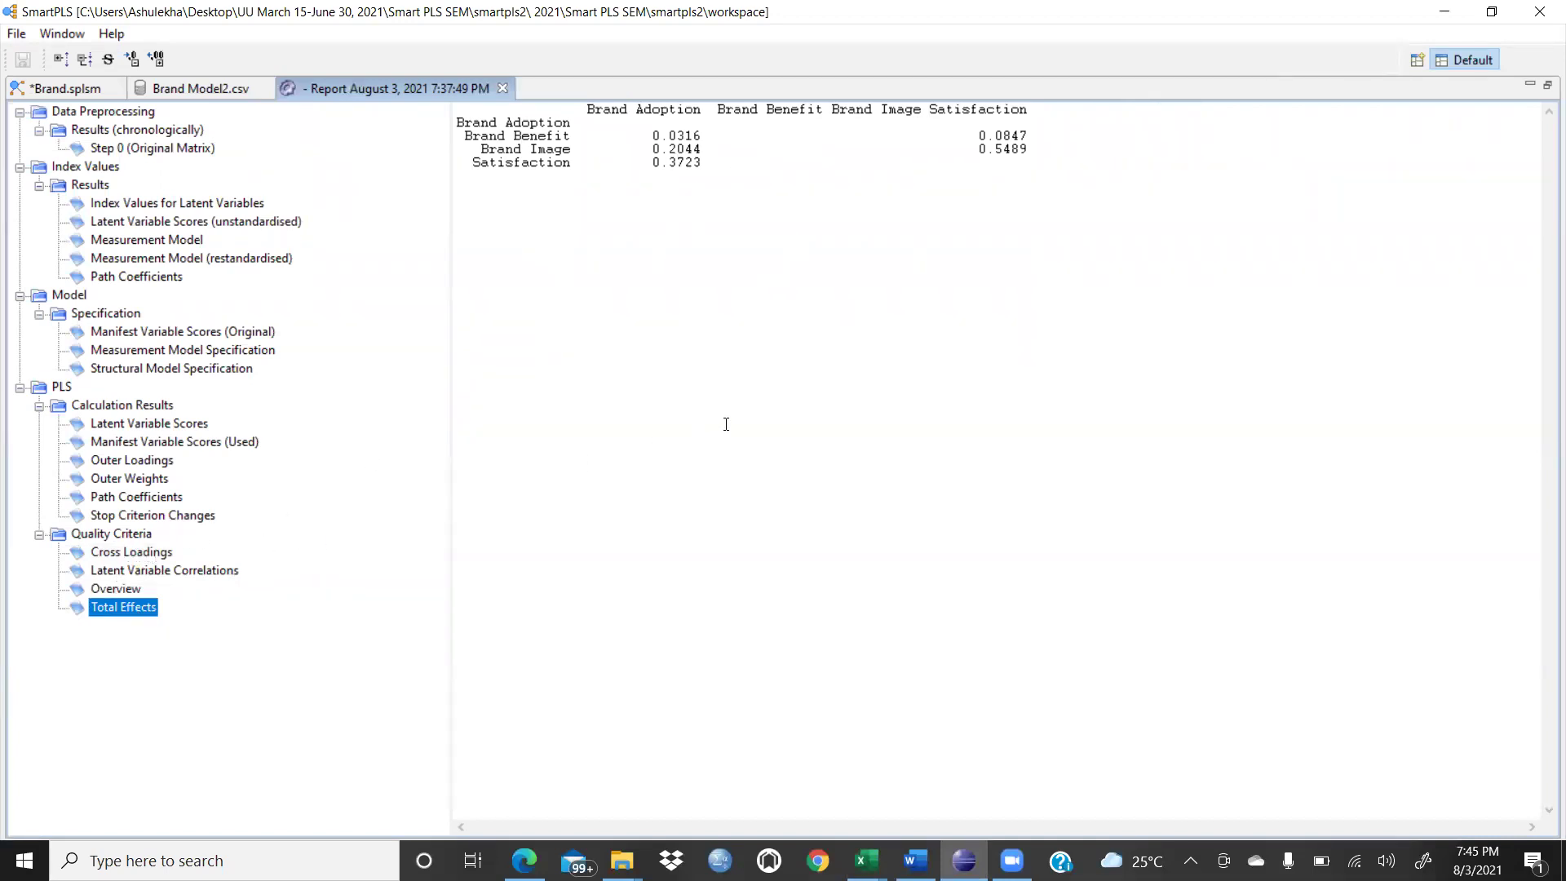
click(873, 605)
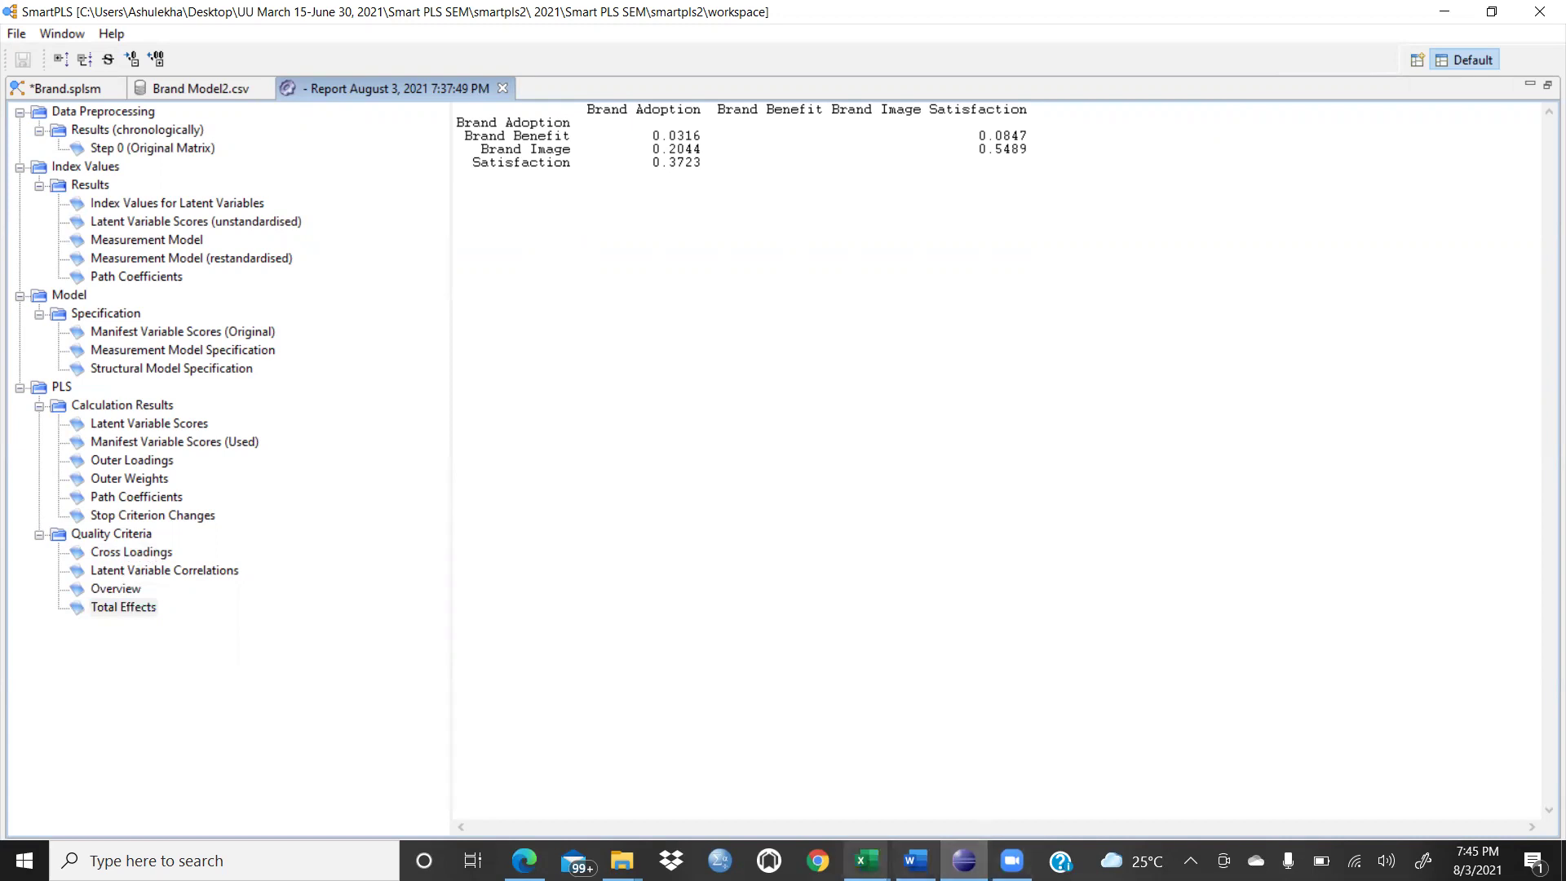
Switch to Sheet1 of the AVE and MSV workbook in Excel and set the font size of A1:H9 to 20.
click(866, 860)
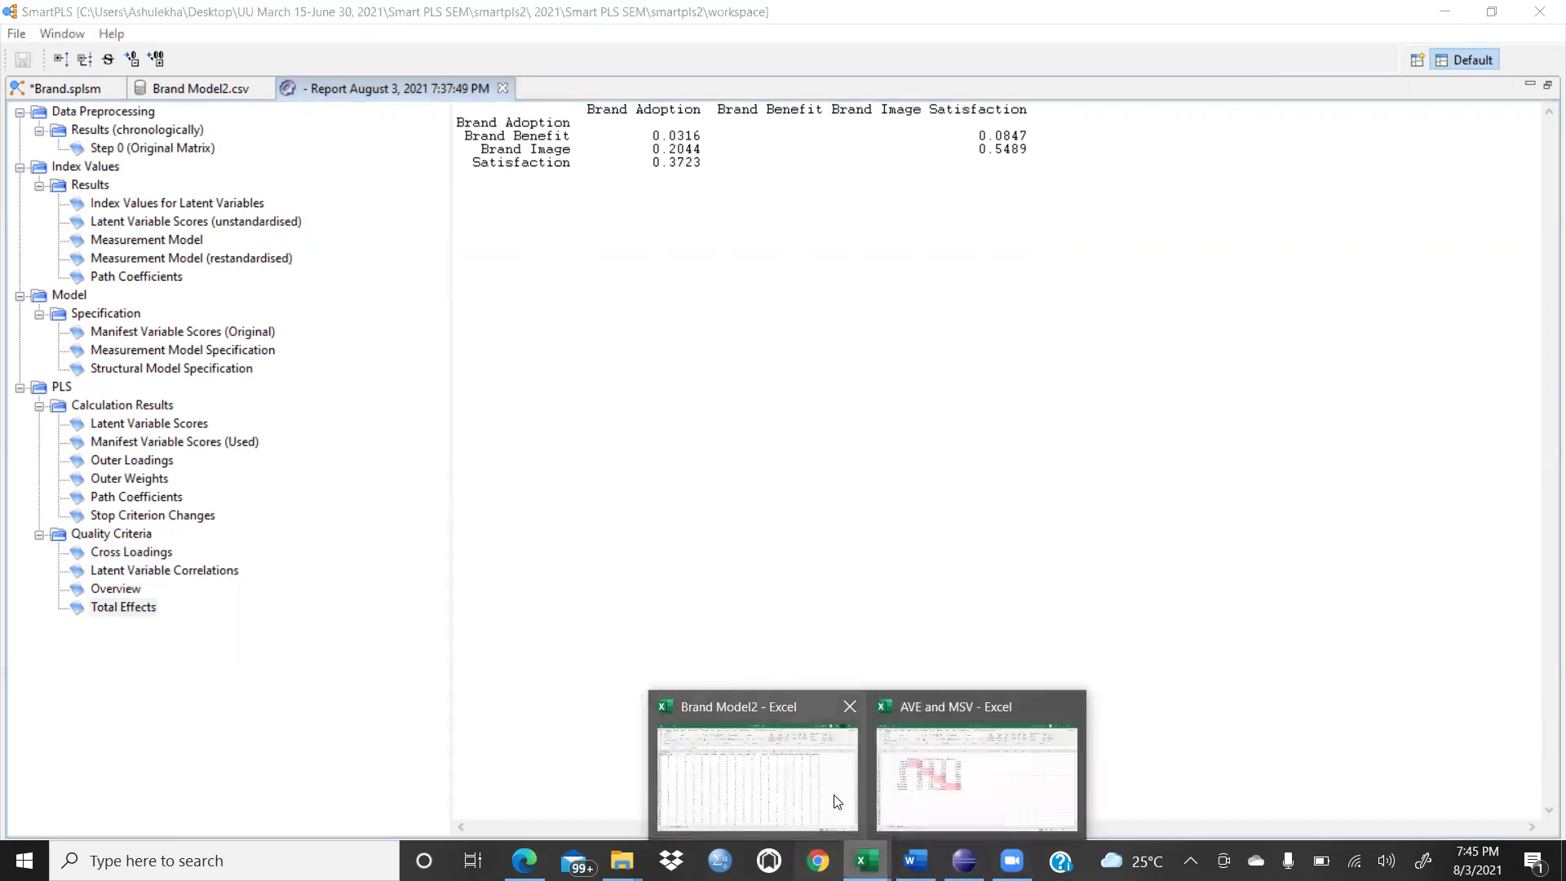
click(1010, 798)
click(115, 805)
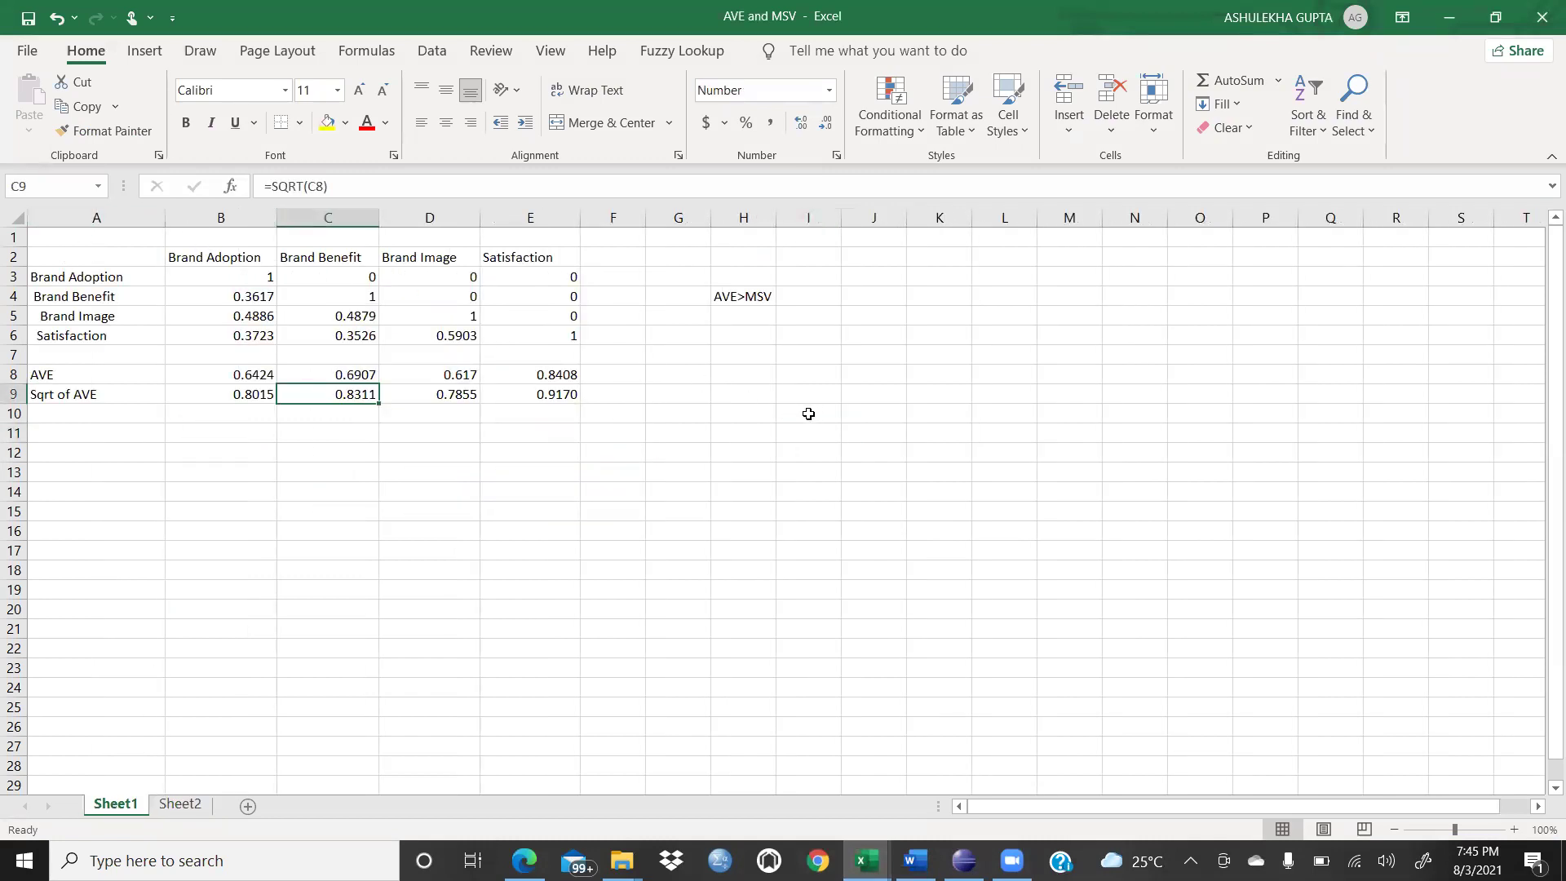
drag(85, 239, 764, 402)
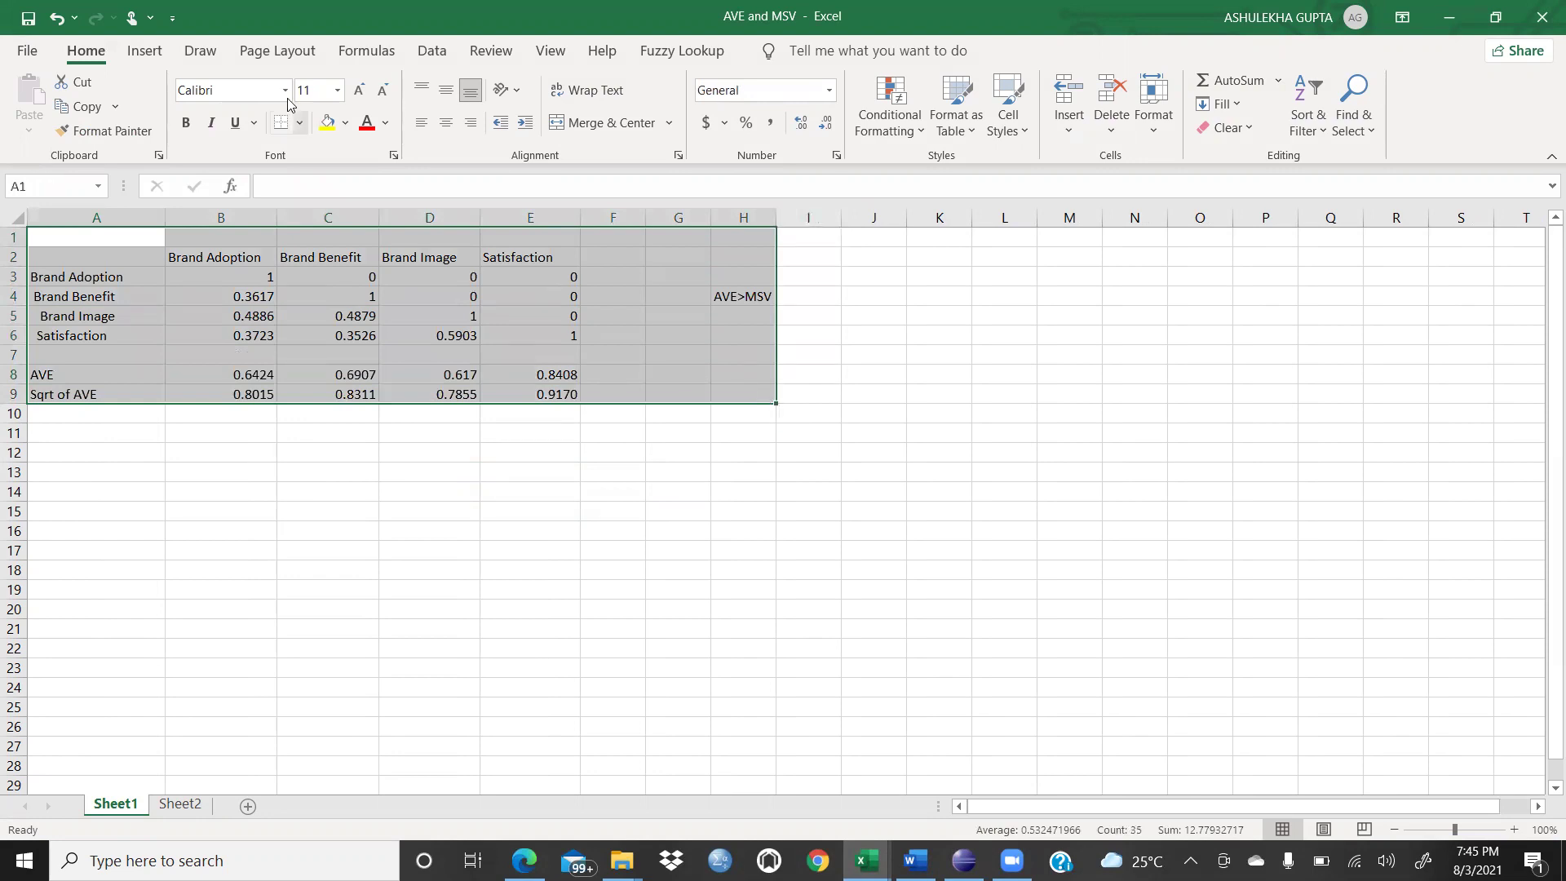
click(336, 92)
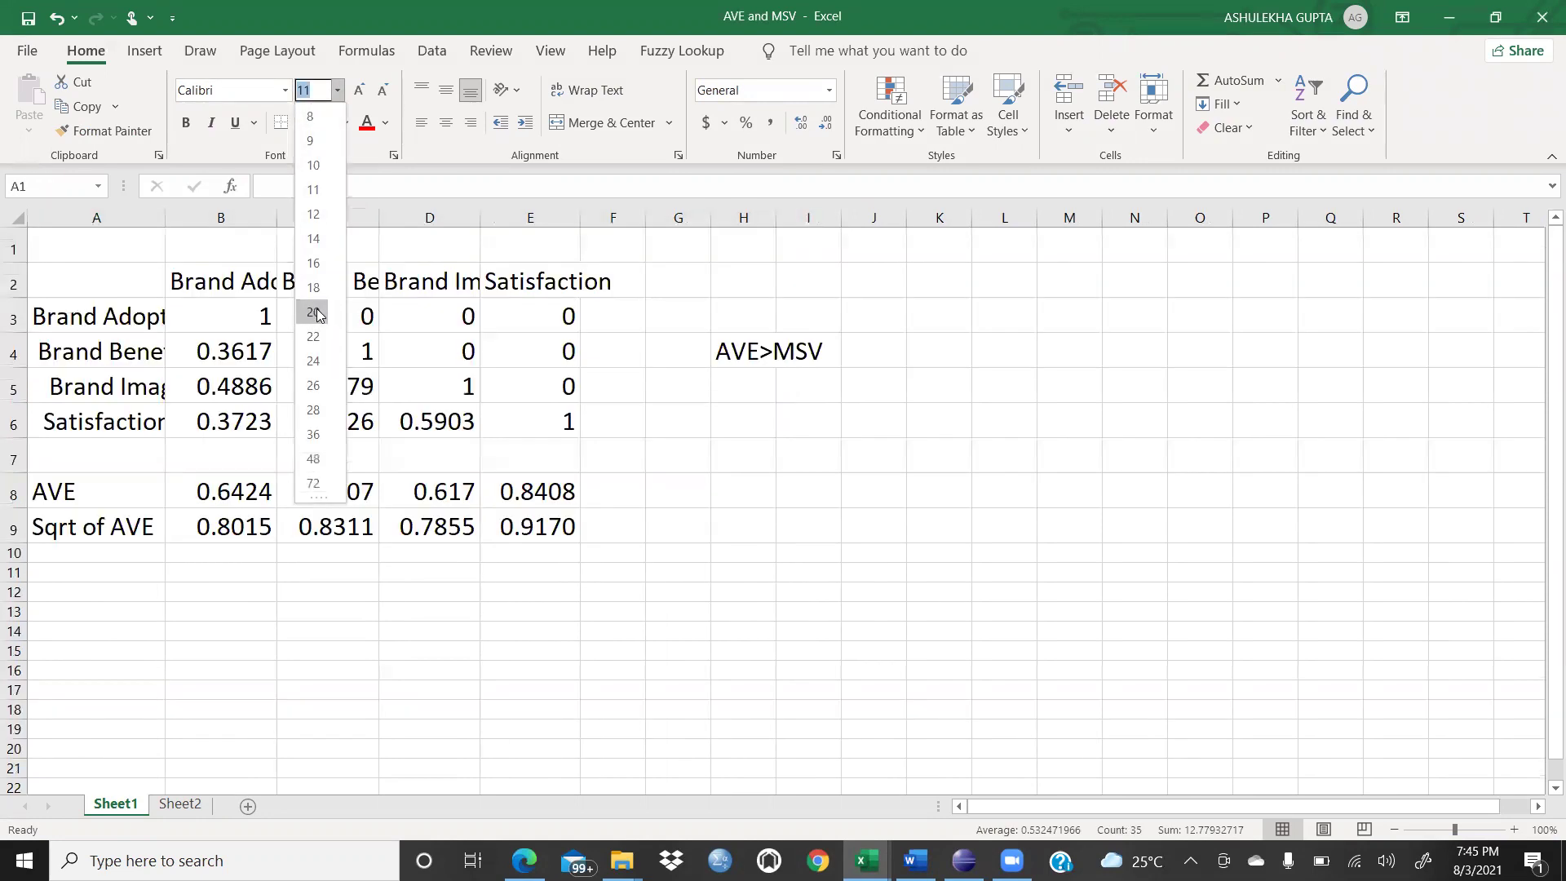
click(315, 310)
click(1133, 480)
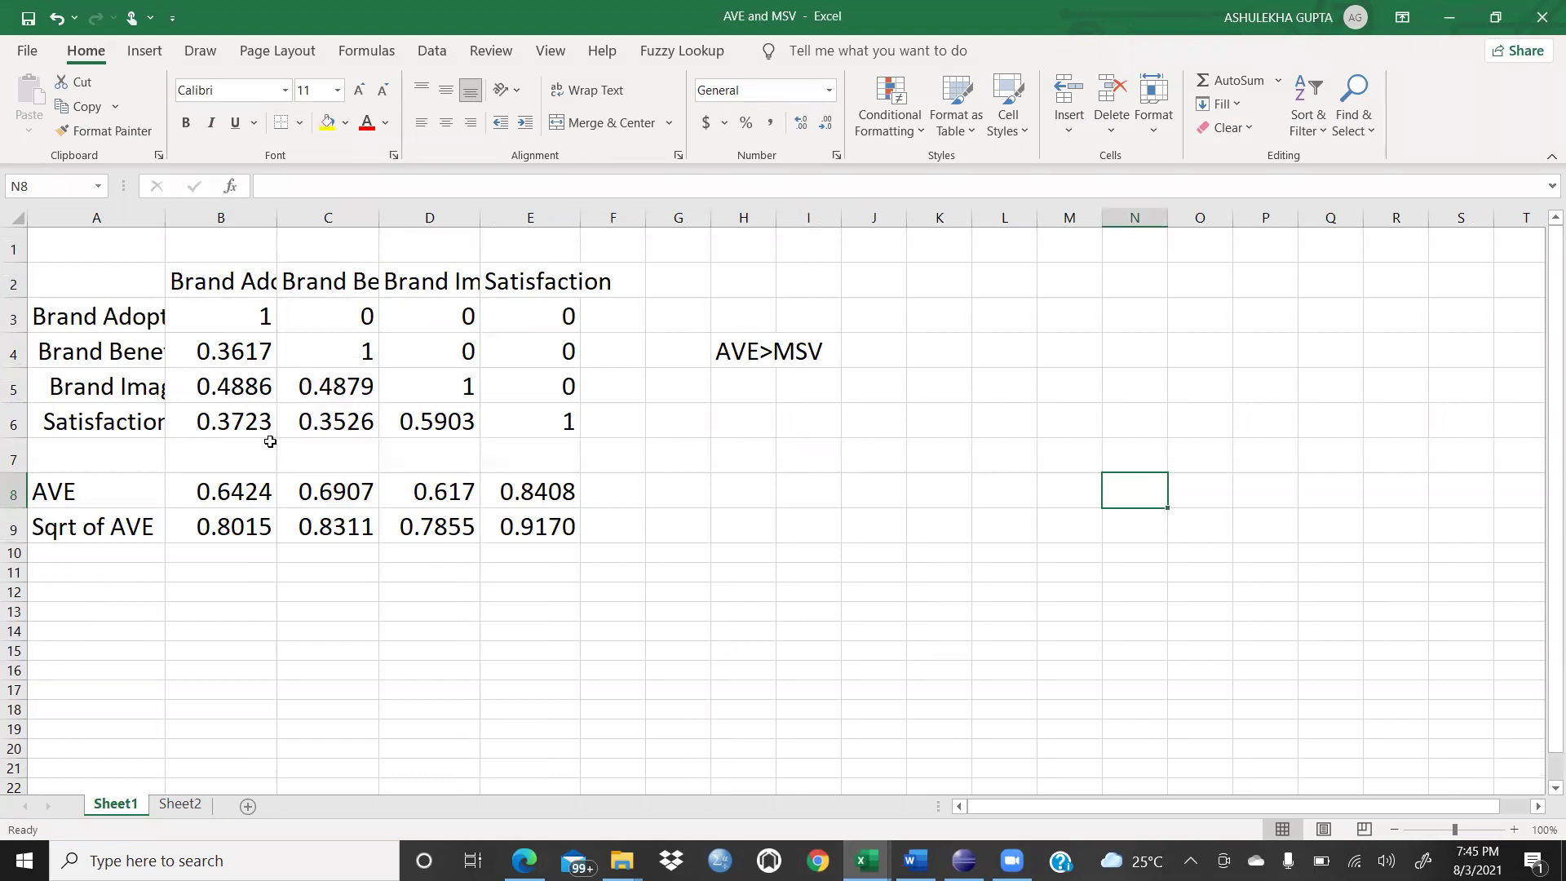
Widen columns A, B and C to make room for the enlarged construct names.
drag(164, 220, 218, 220)
click(1028, 460)
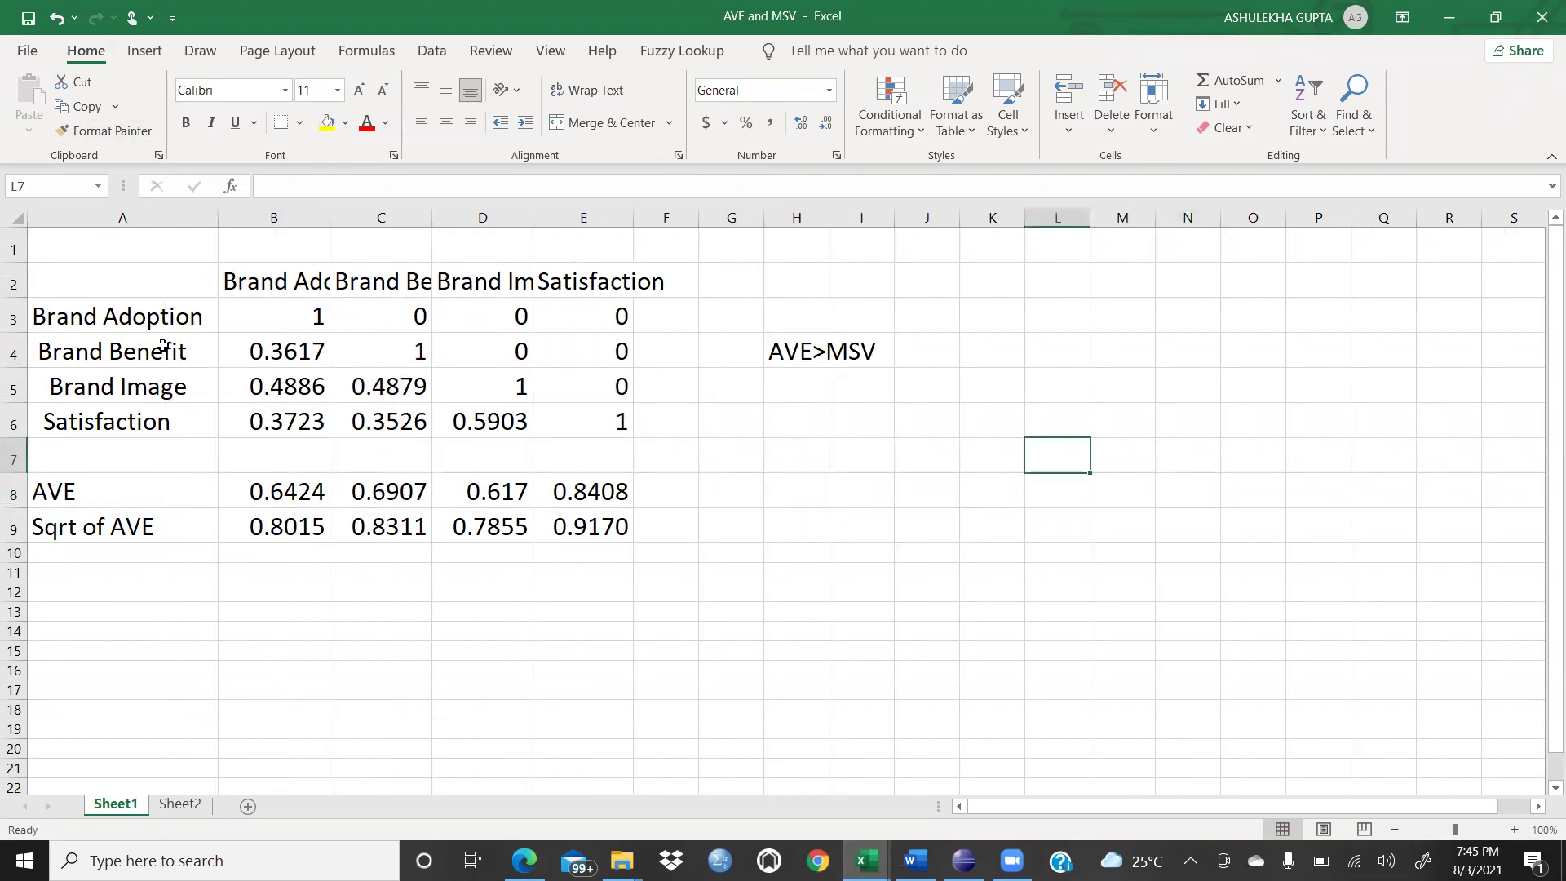
drag(329, 219, 364, 219)
drag(466, 218, 500, 218)
click(919, 480)
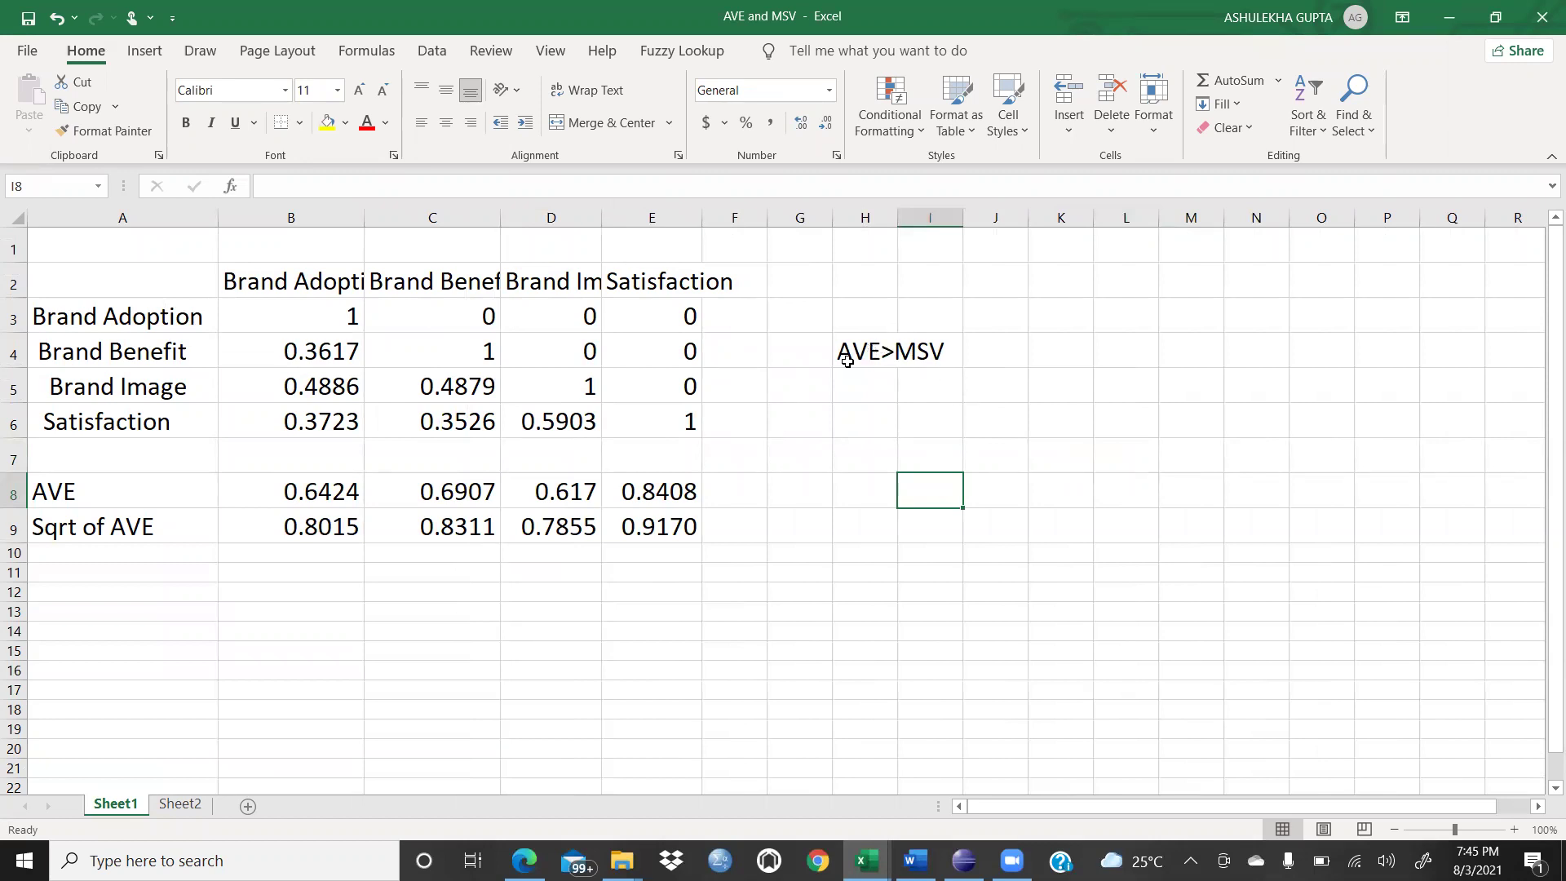
Check the AVE>MSV criterion and compare the AVE row with the Overview table in the Smart PLS SEM Model Word document.
click(938, 359)
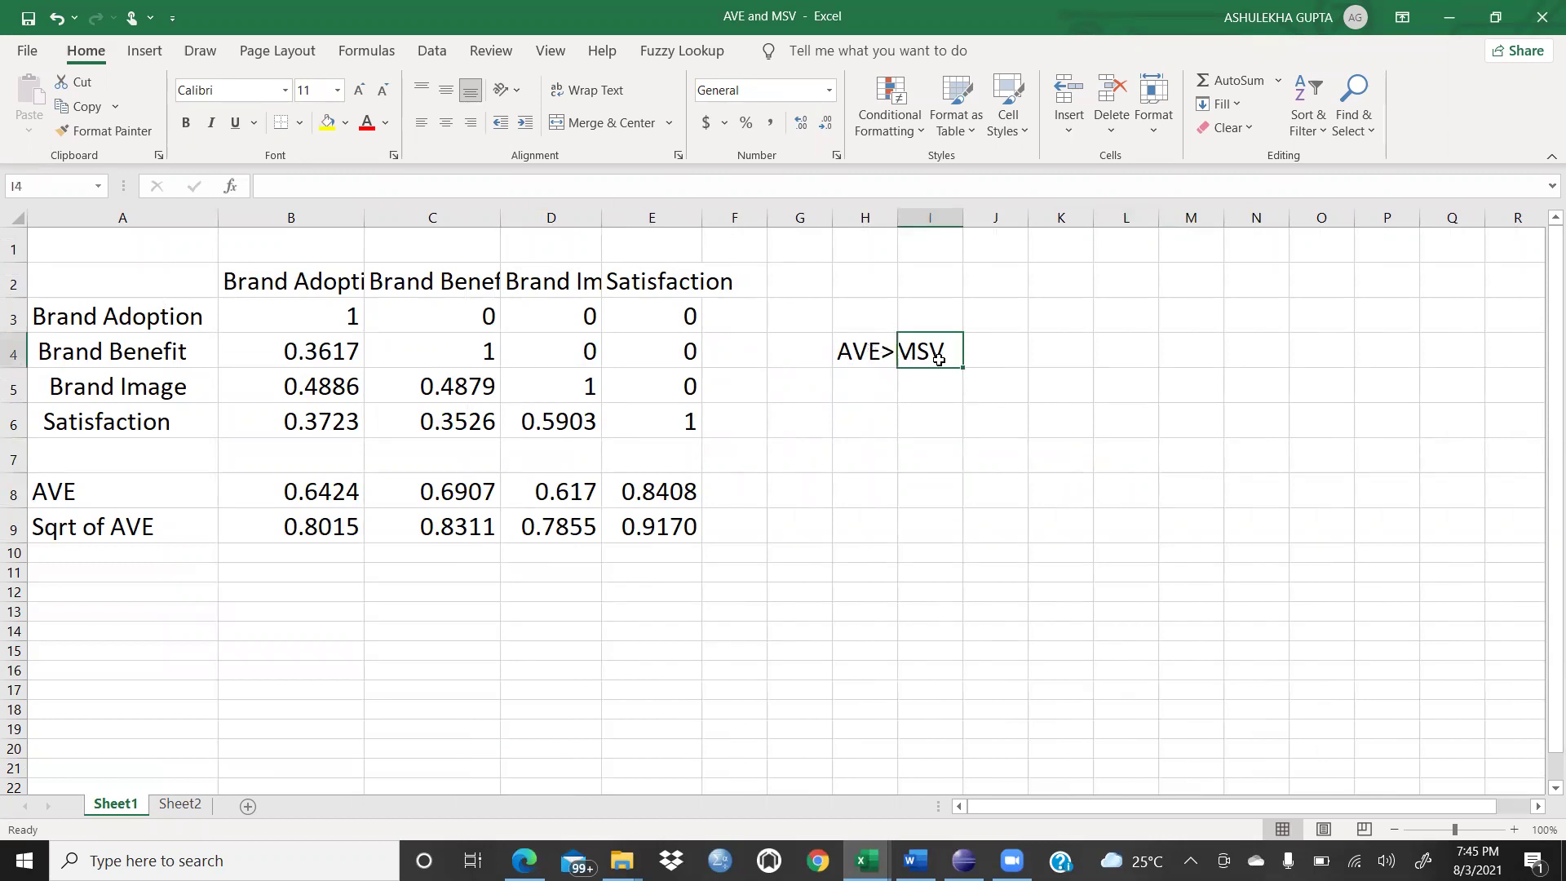
click(86, 490)
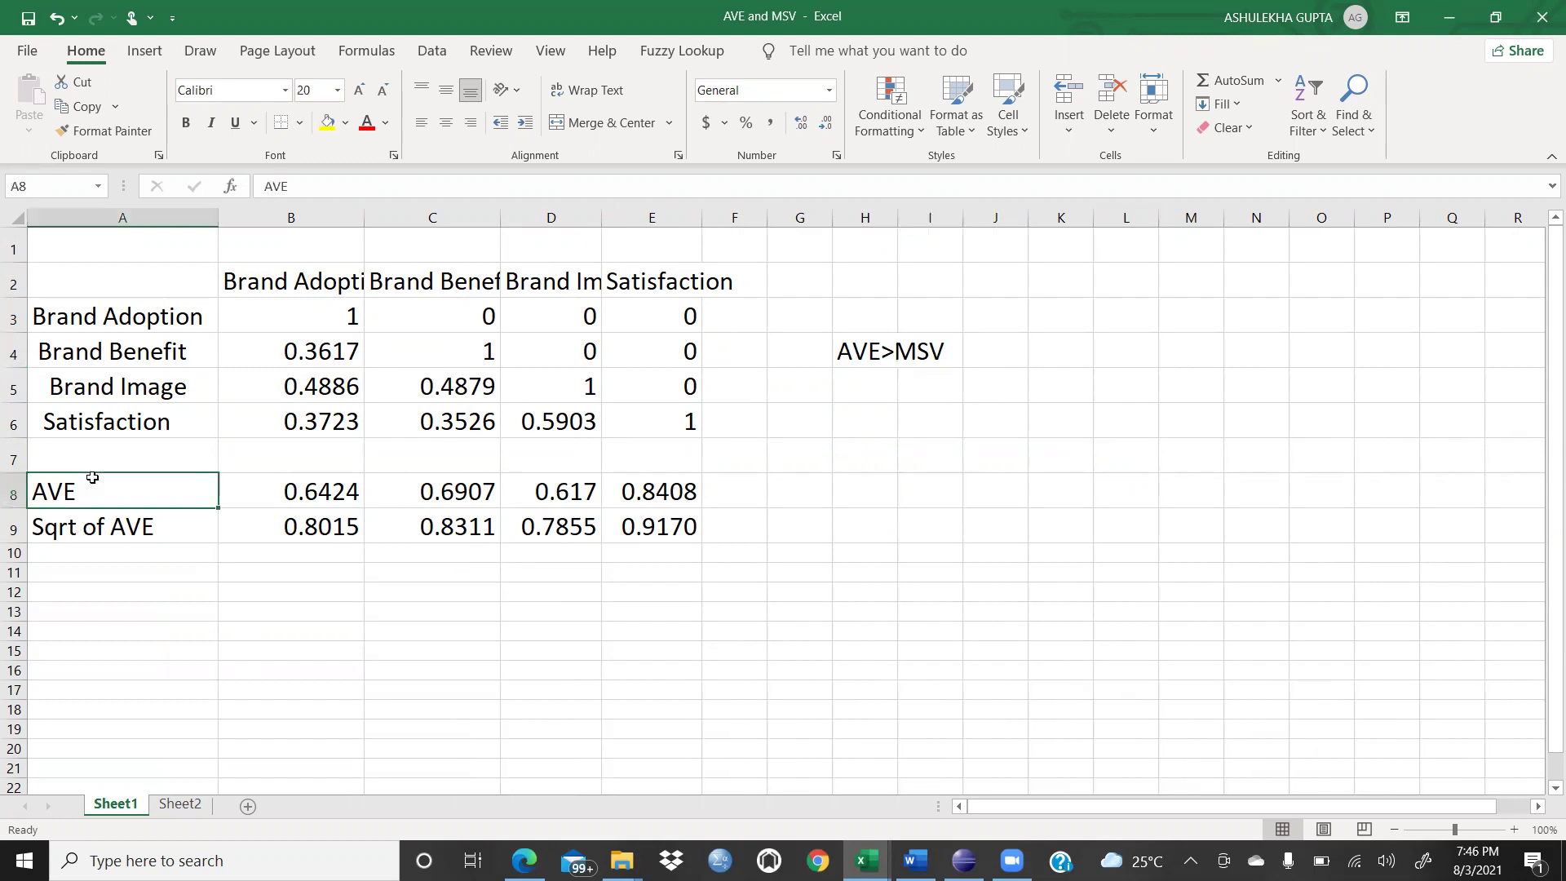
double_click(332, 491)
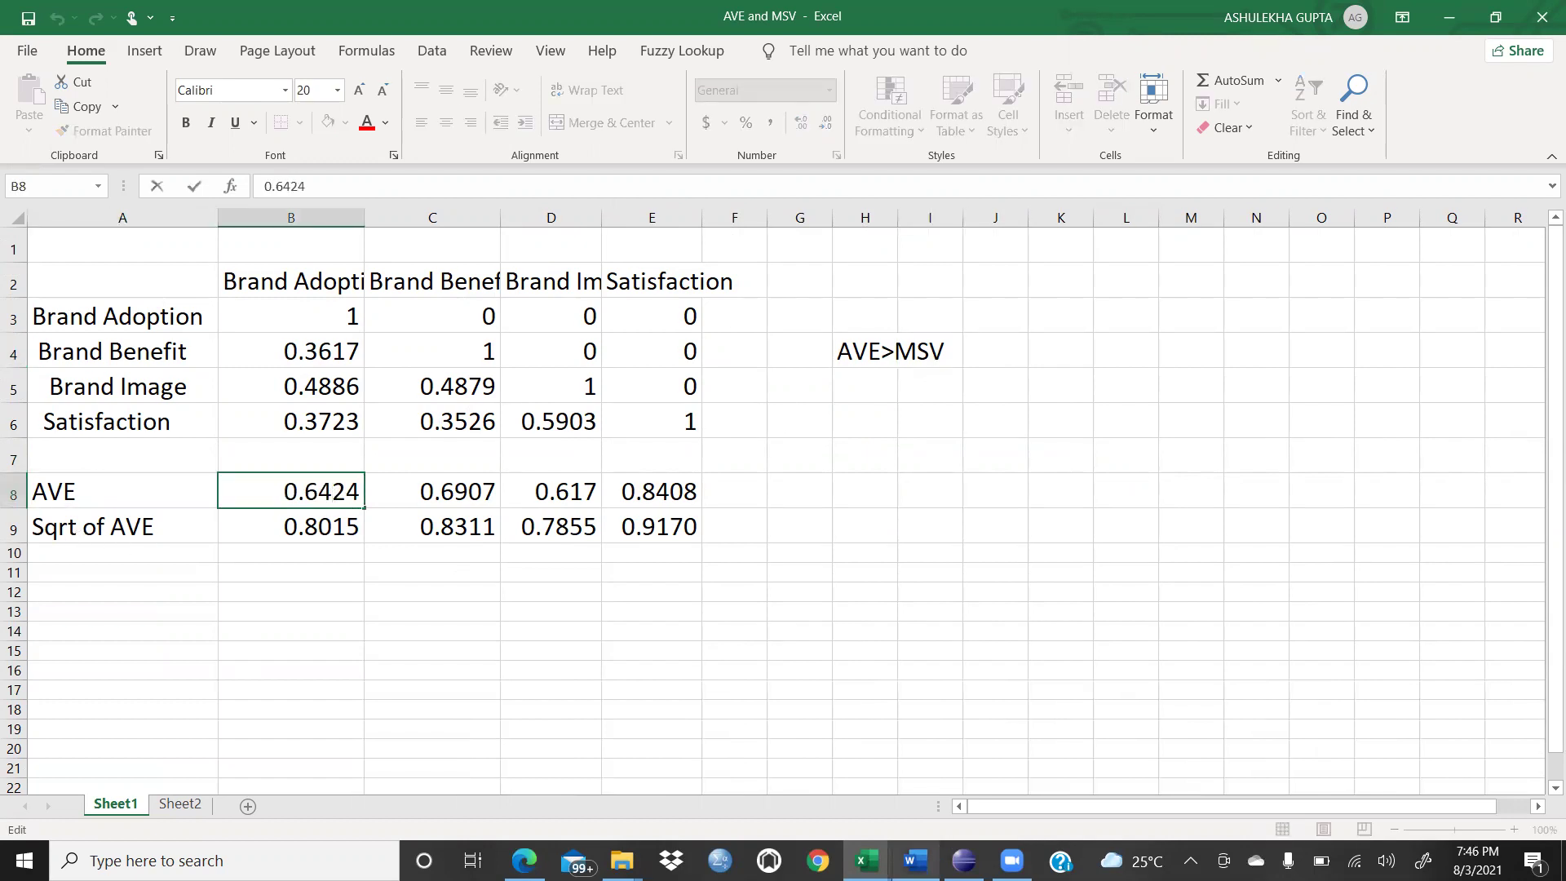
click(867, 860)
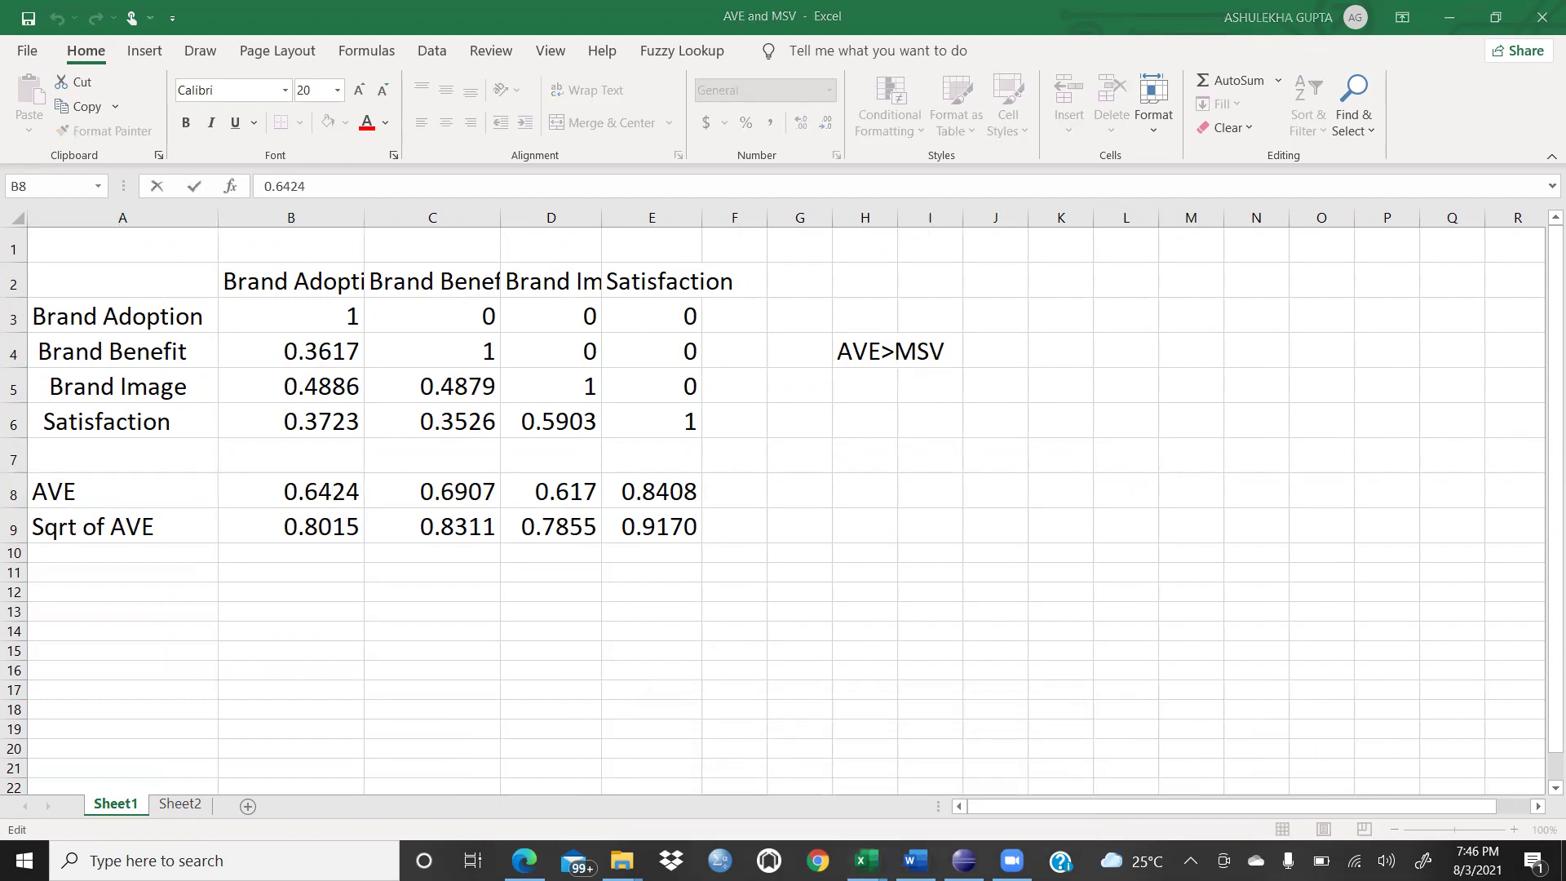
mouse_move(915, 860)
click(863, 815)
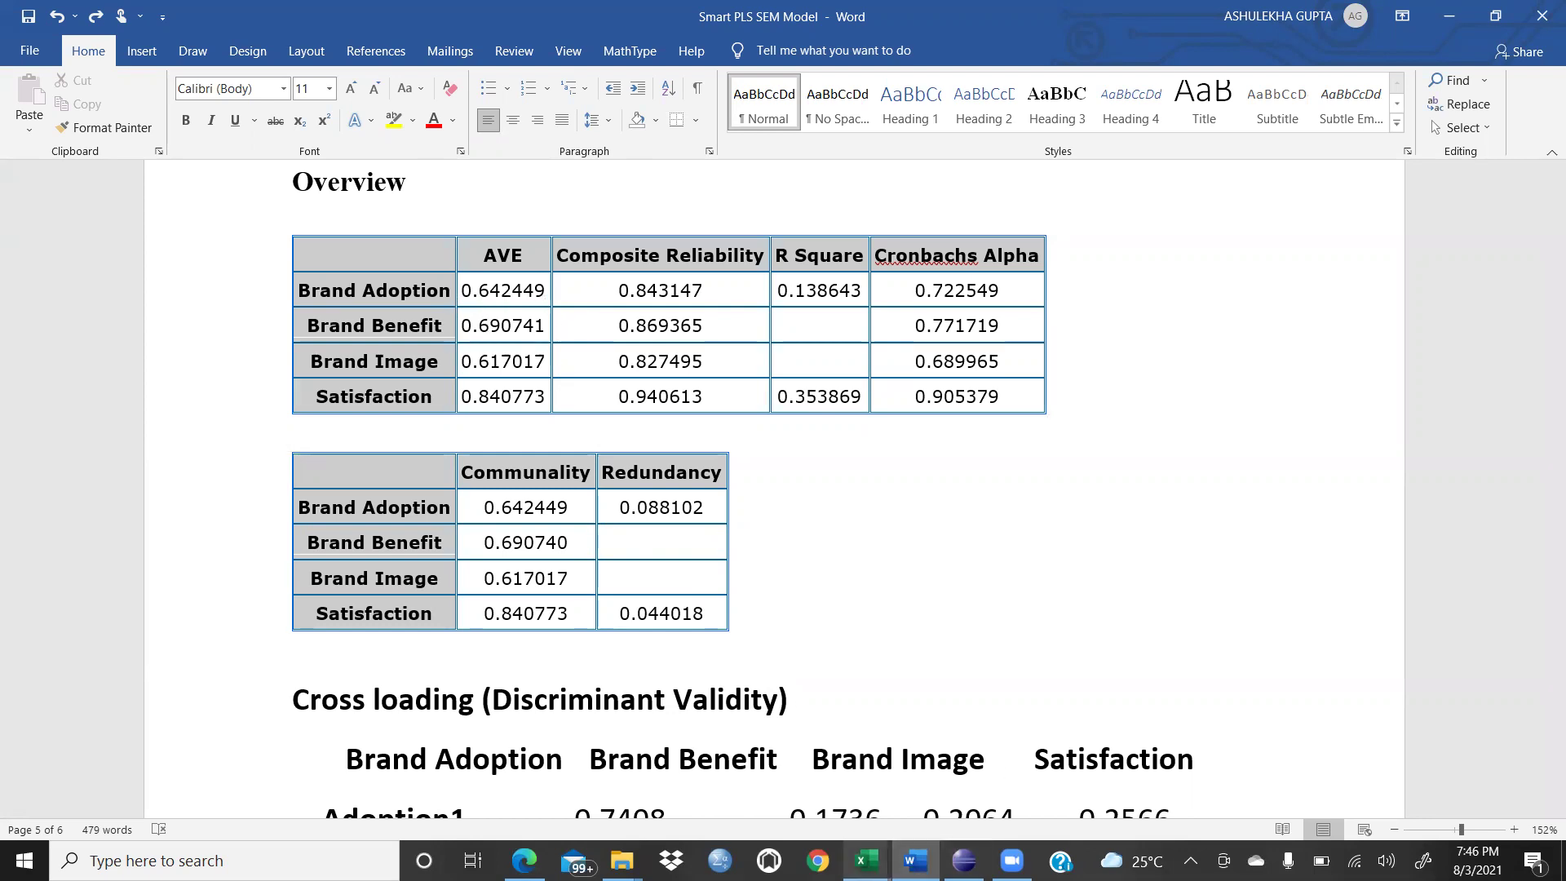
mouse_move(866, 860)
click(977, 762)
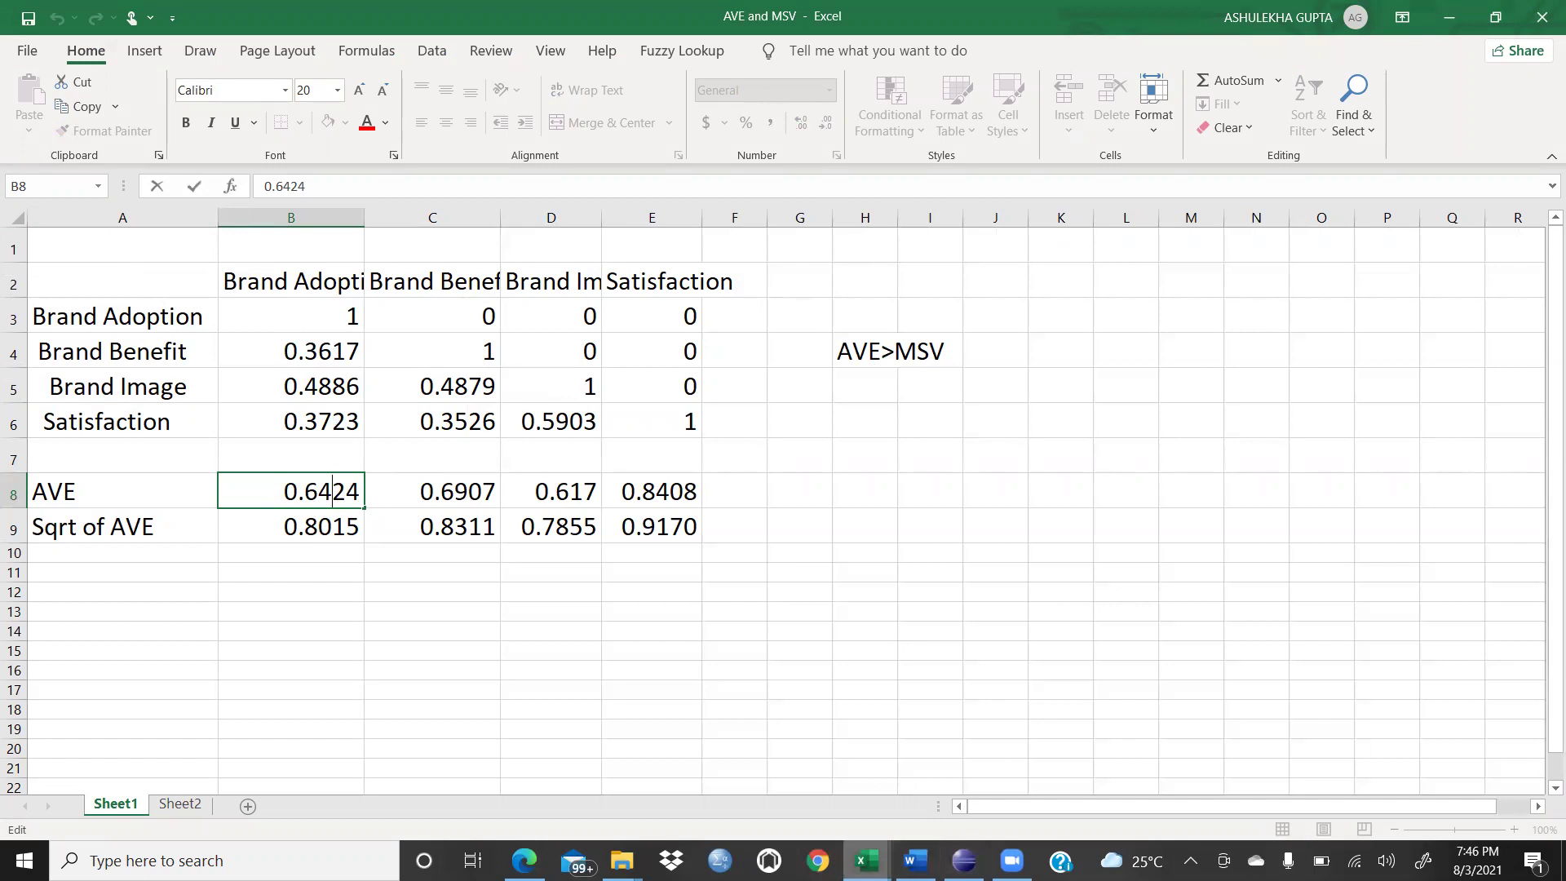
click(915, 861)
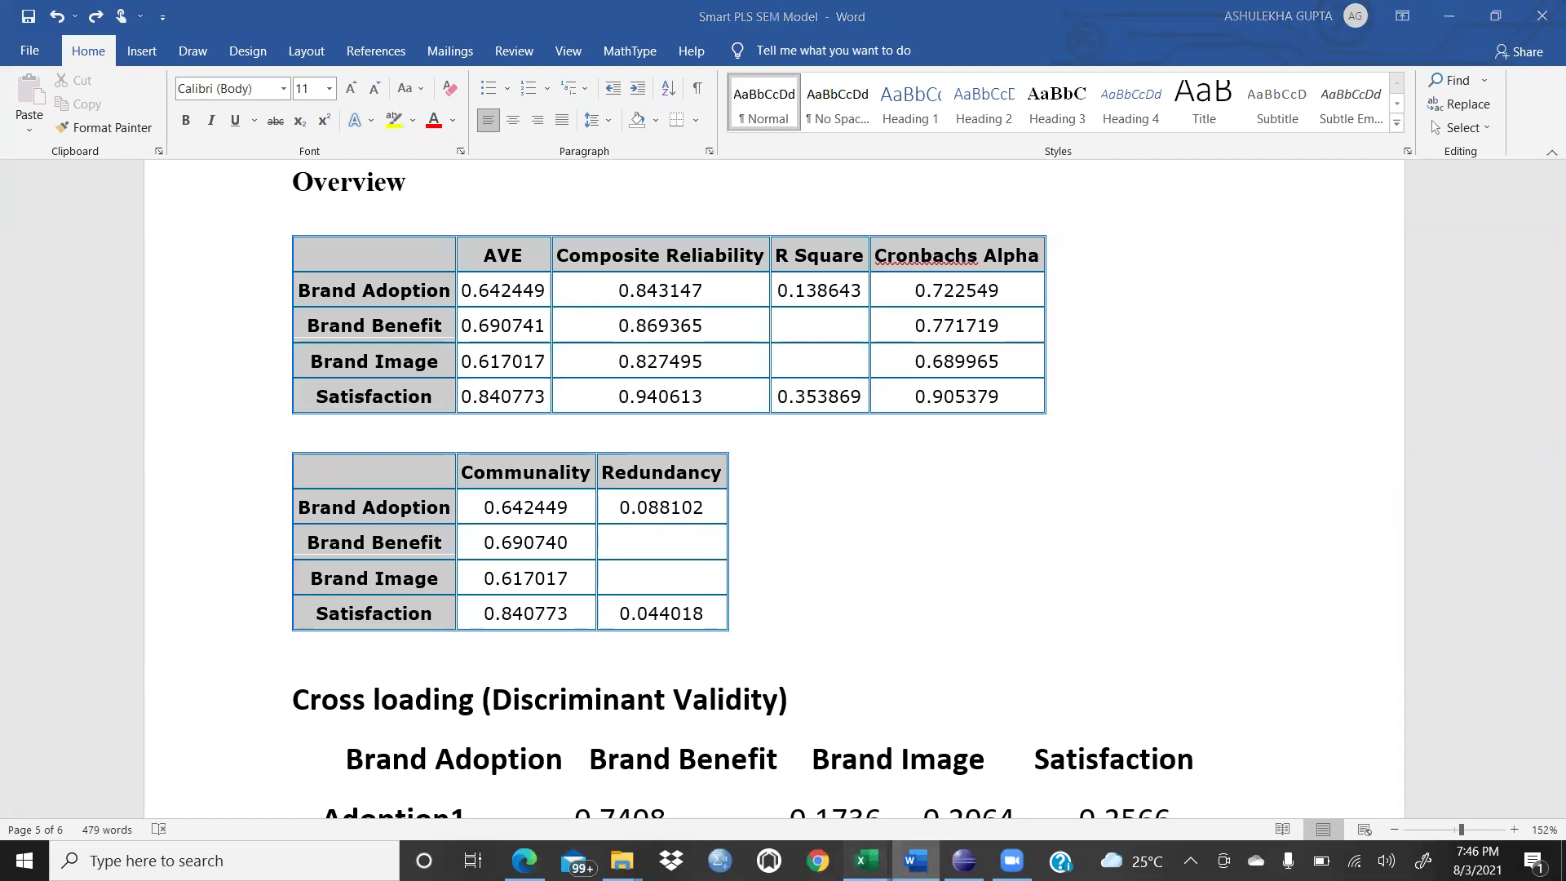
mouse_move(866, 861)
click(1077, 644)
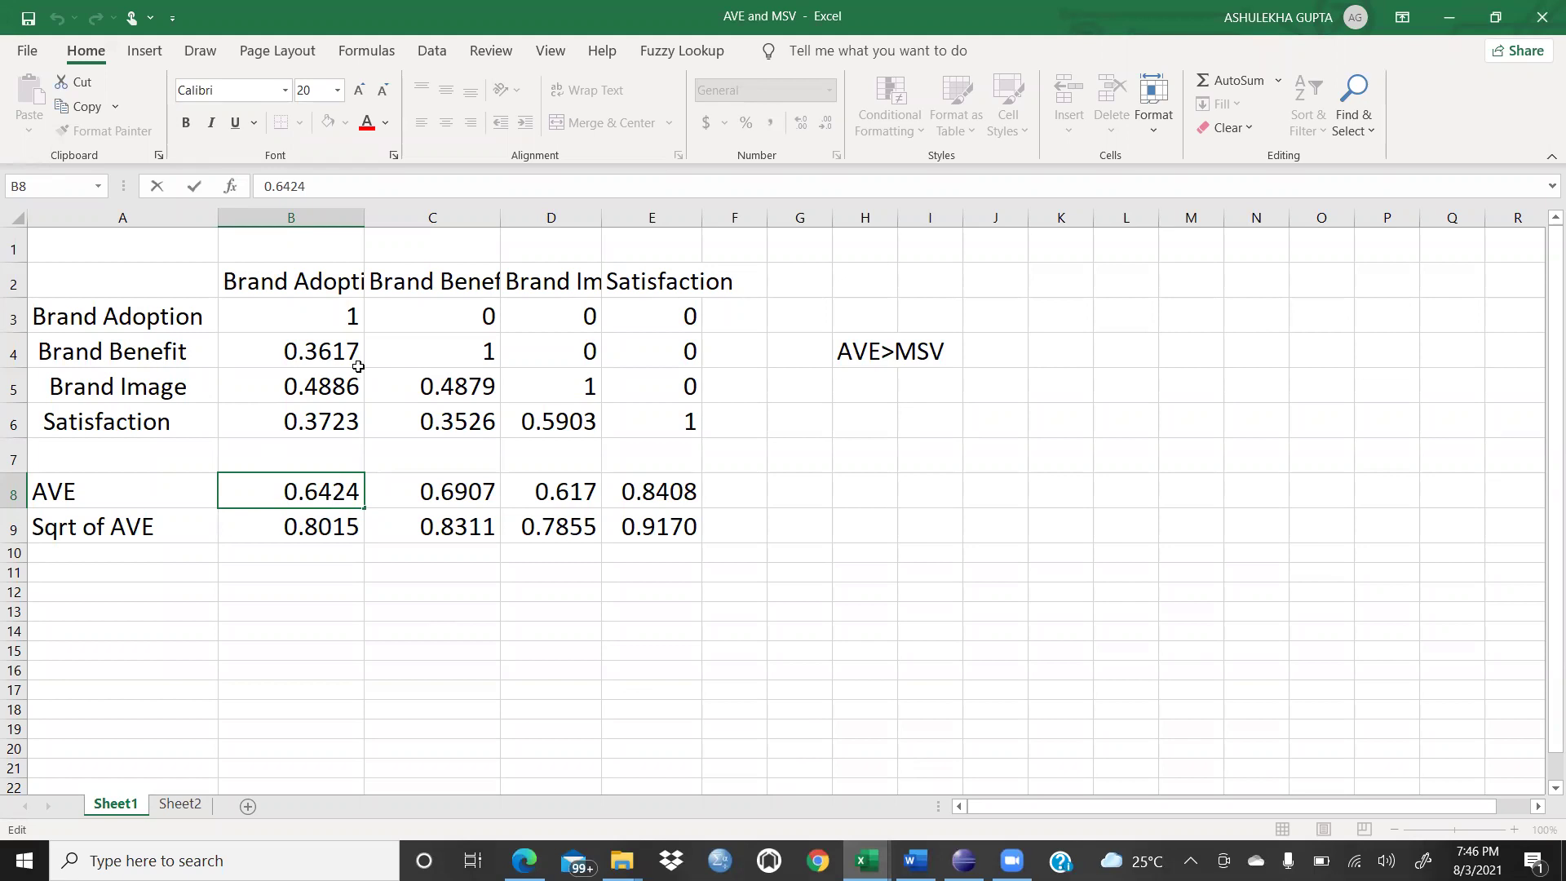
Leave cell B8 unedited and inspect the AVE values of Brand Benefit, Brand Image and Satisfaction in row 8.
click(506, 489)
click(486, 499)
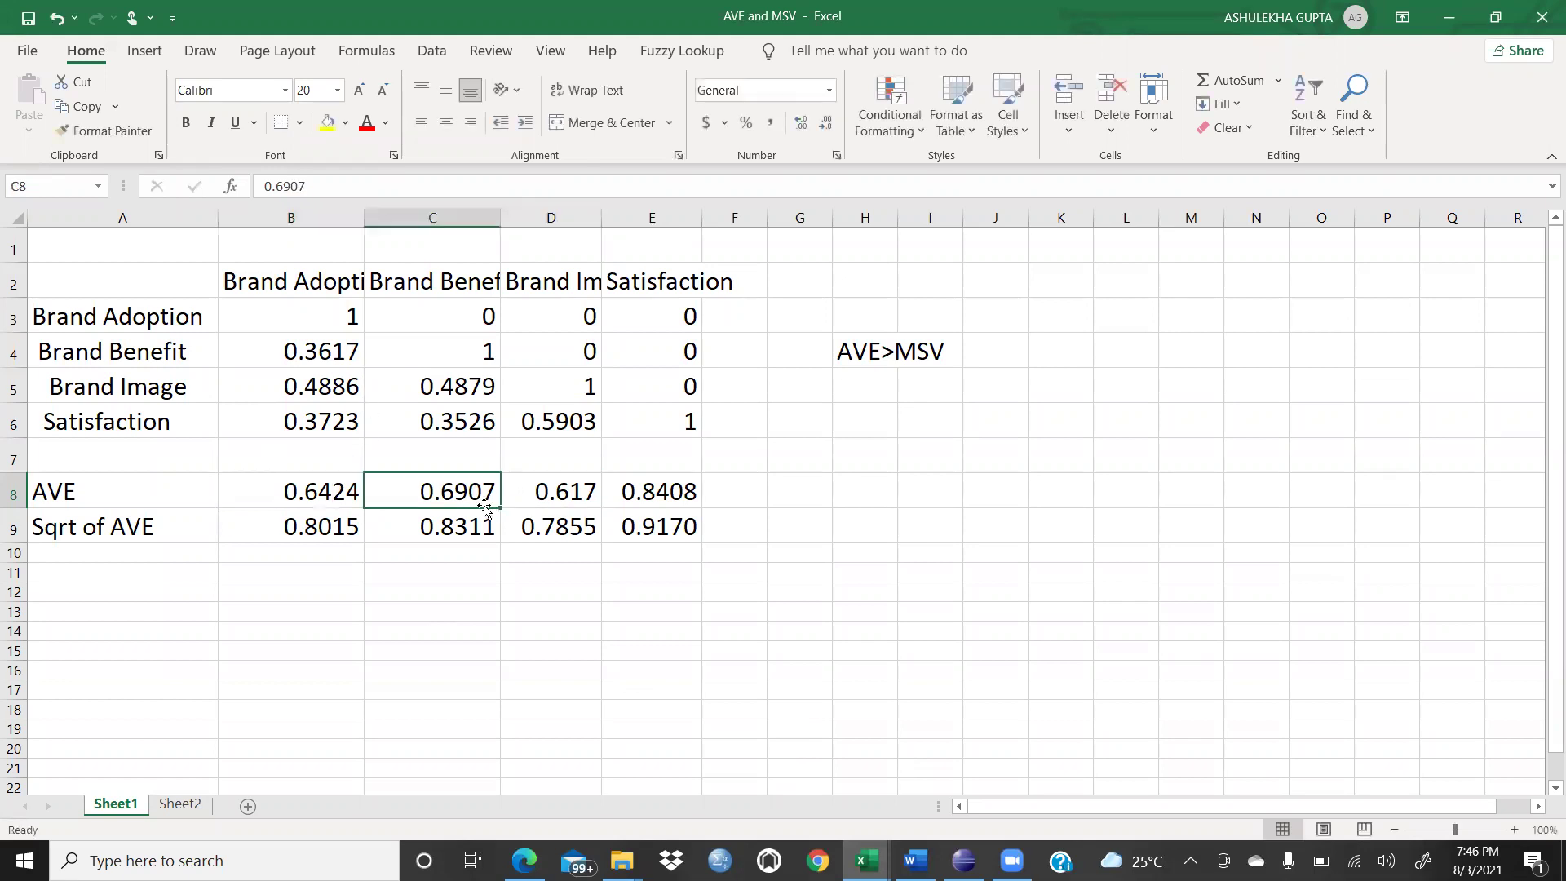
click(578, 491)
click(653, 491)
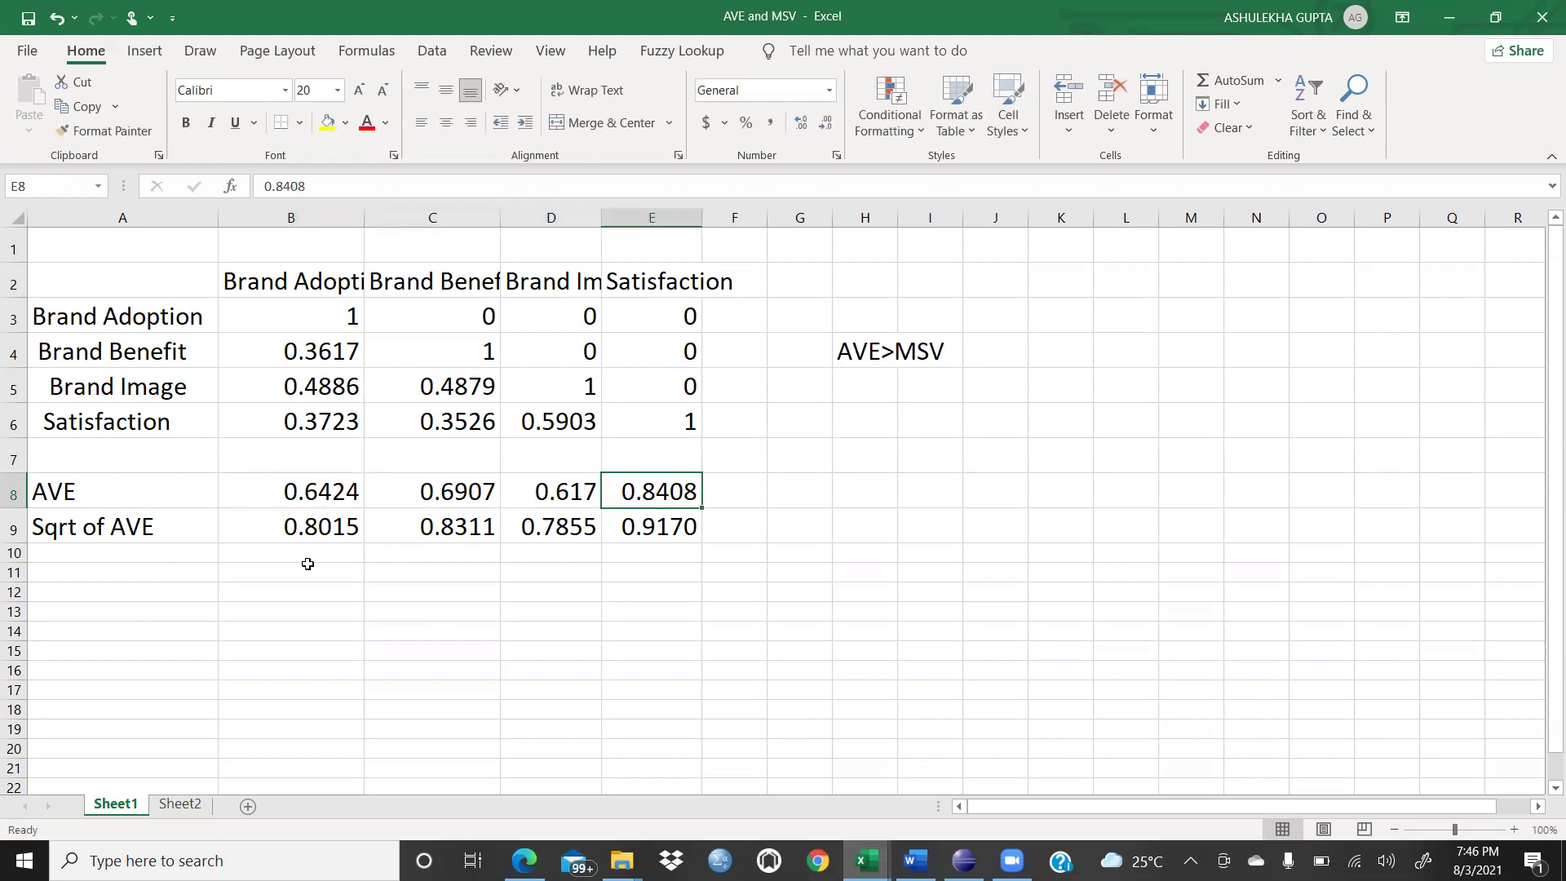
Clear the Brand Adoption square root of AVE in B9 and recompute it with the formula =SQRT(B8).
click(325, 517)
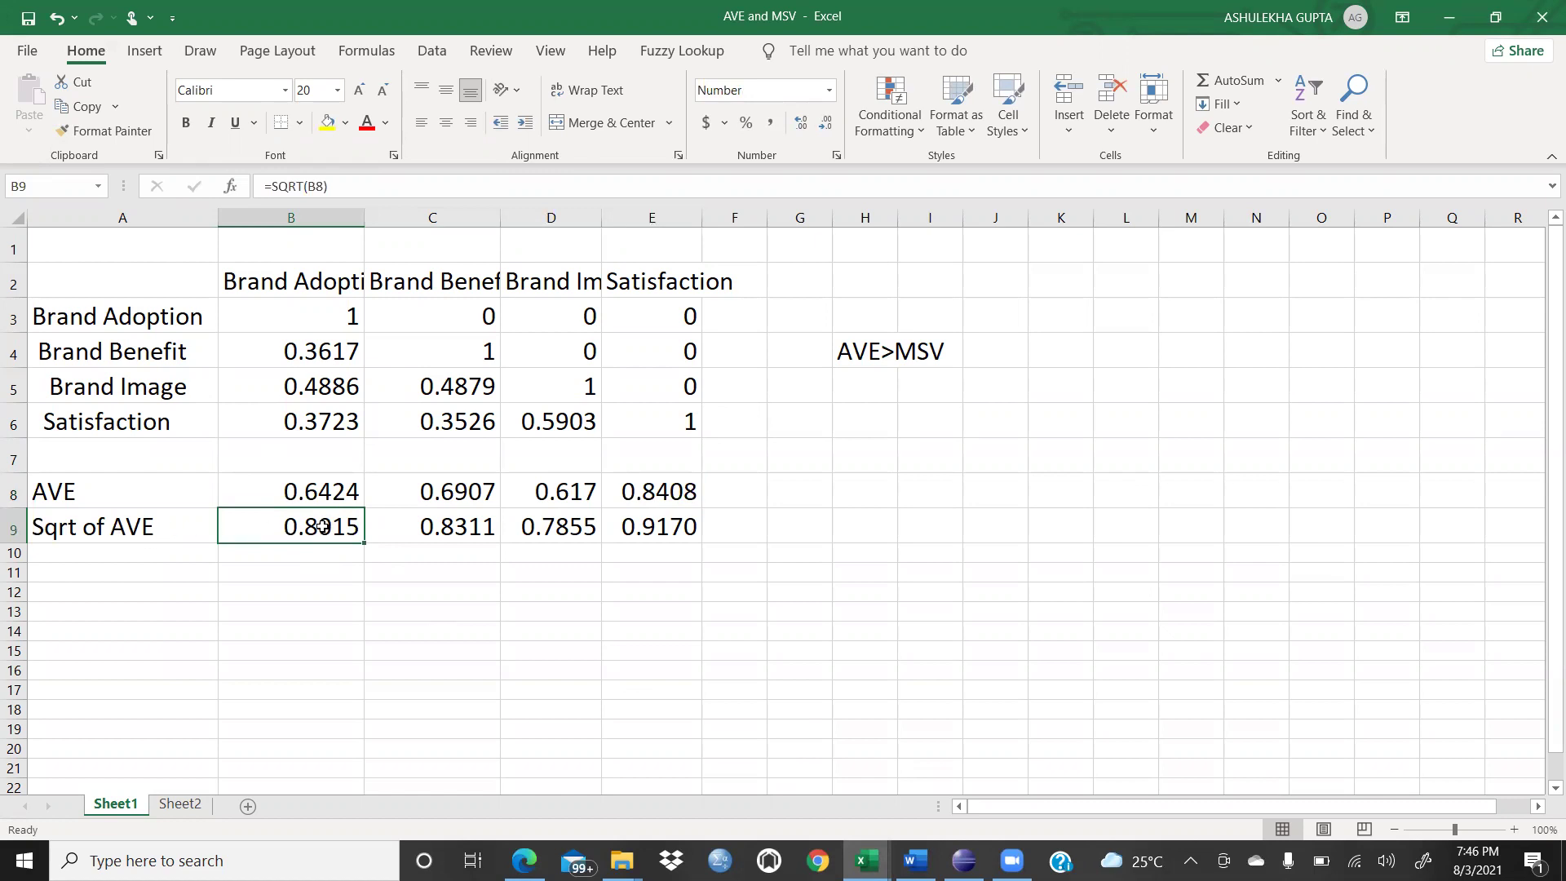
key(Delete)
text(=)
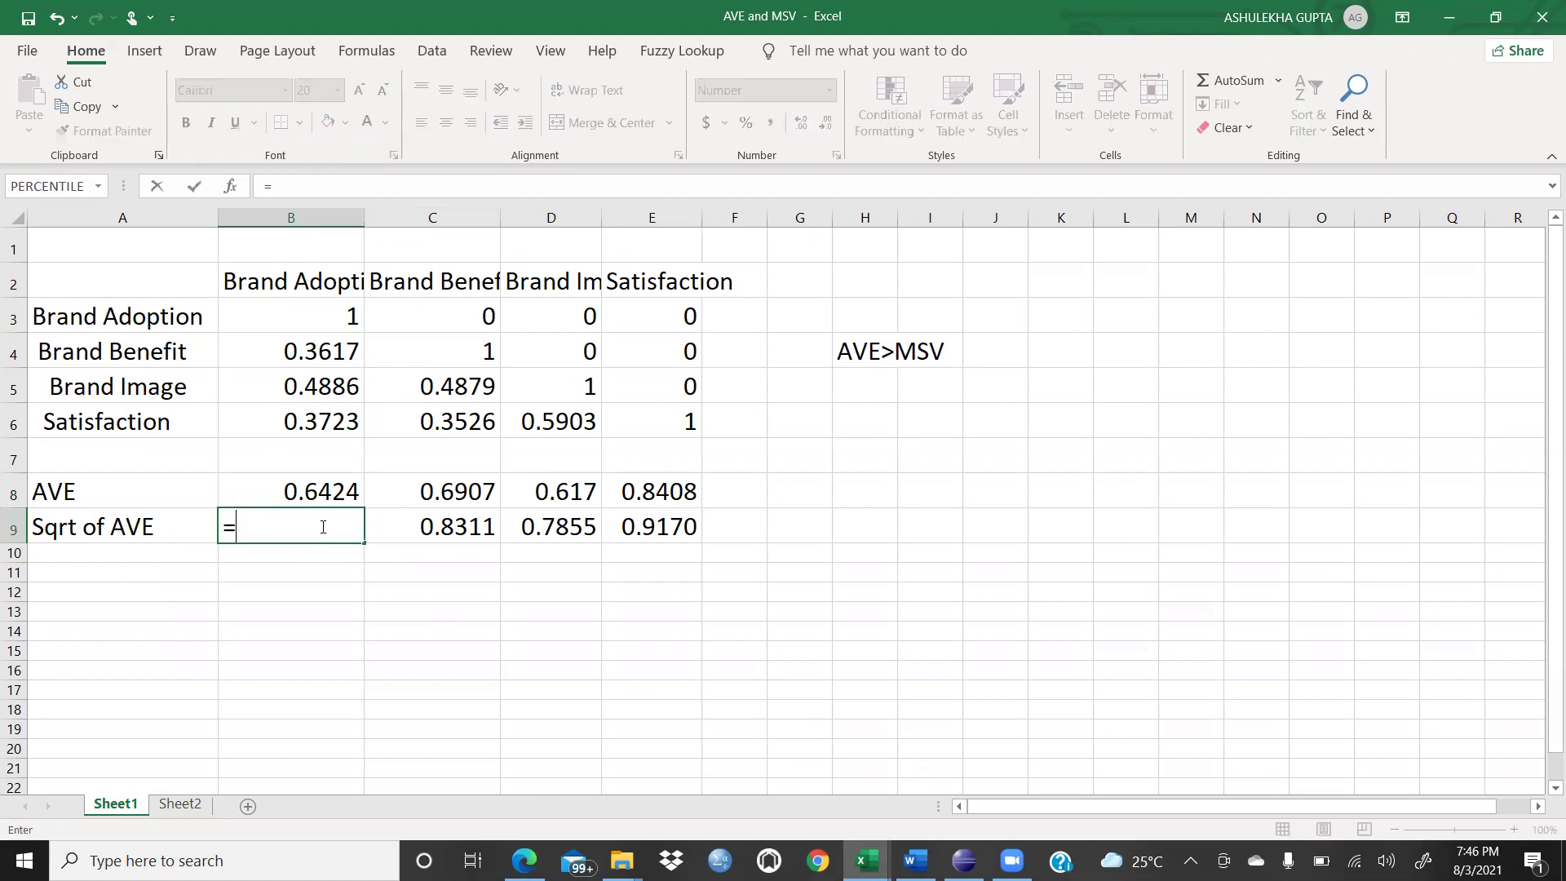
text(sq)
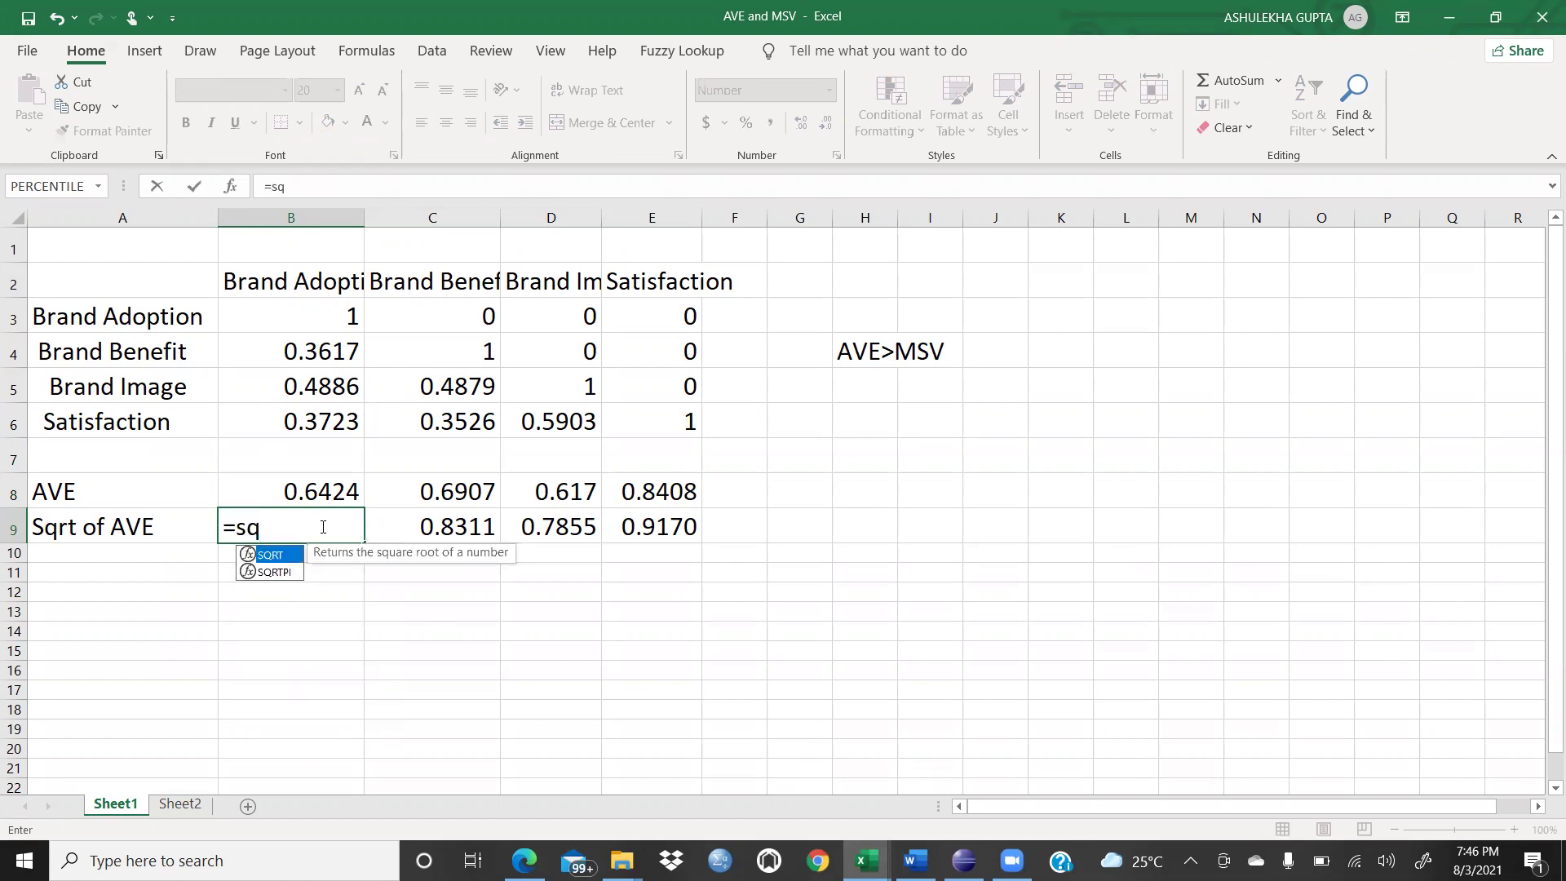
double_click(286, 557)
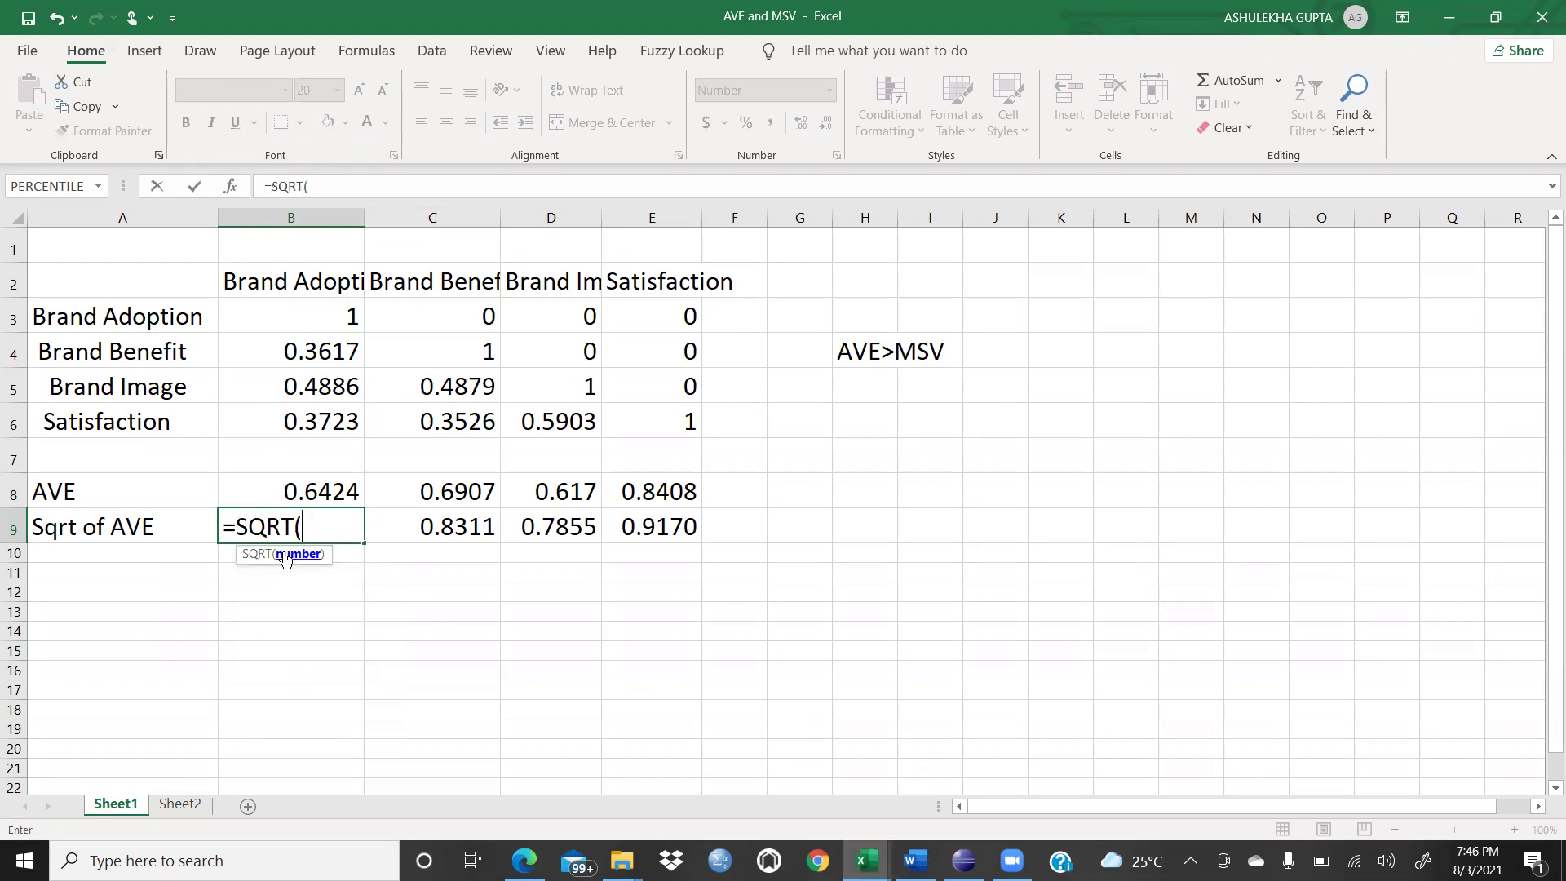
click(352, 495)
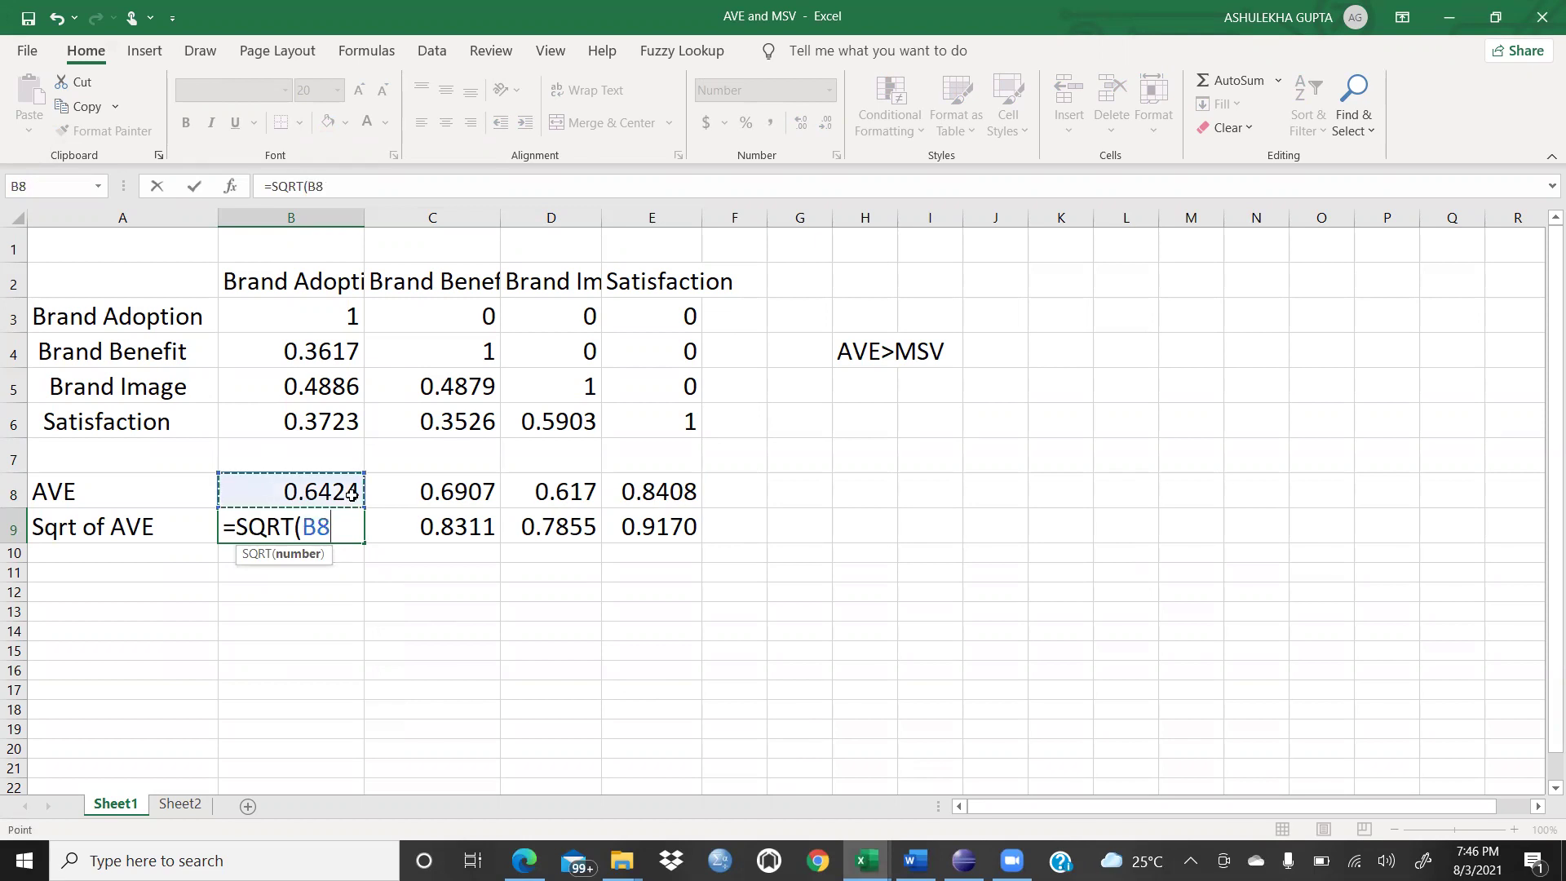
text())
key(Return)
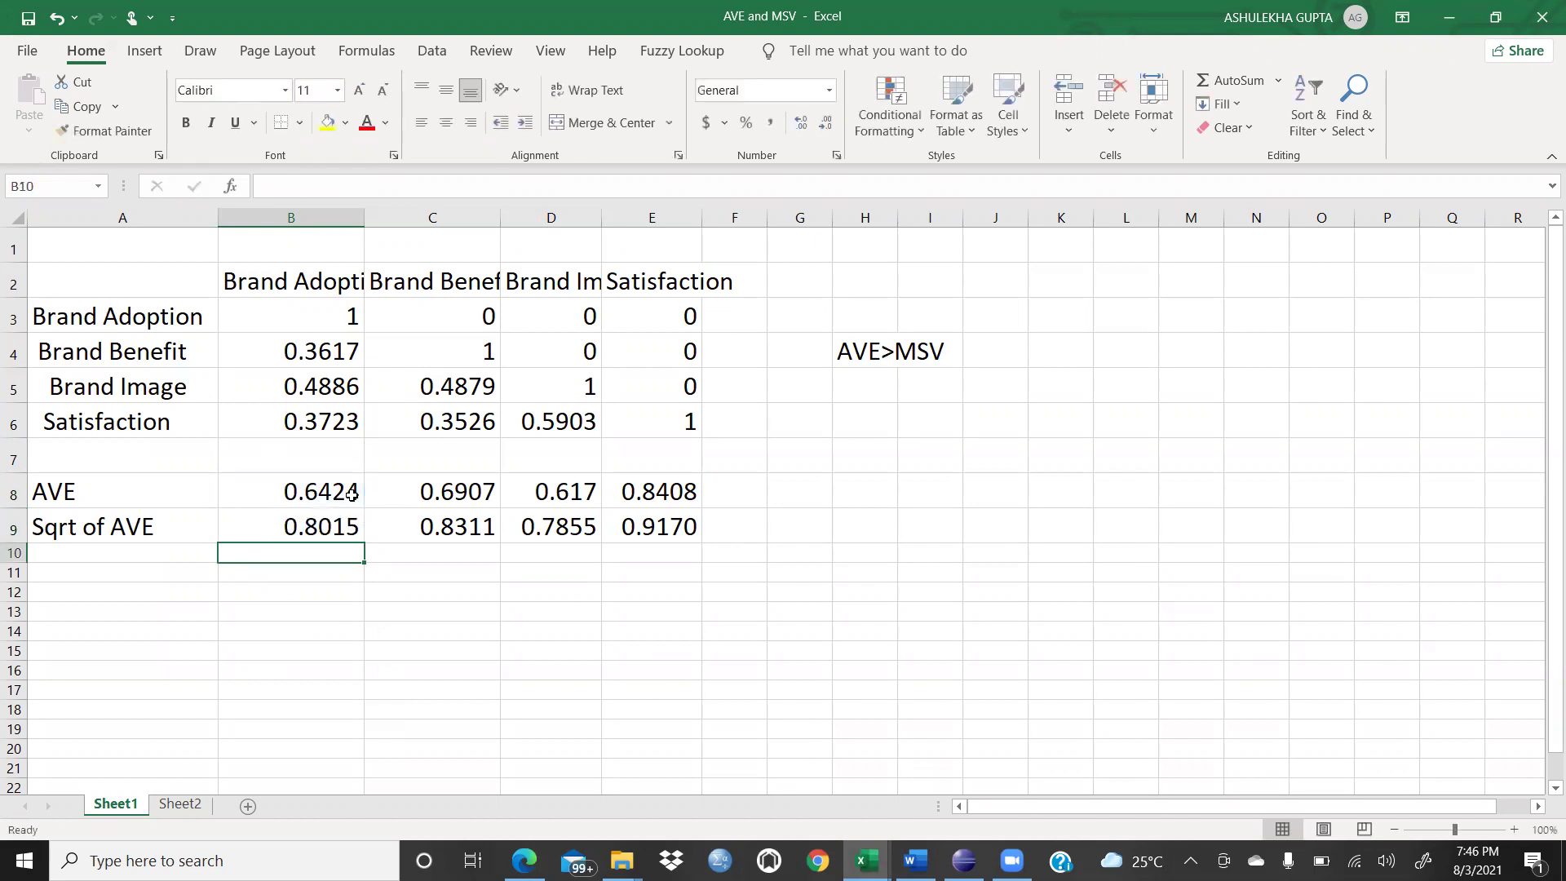
Fill the Brand Adoption square root of AVE formula from B9 across to E9.
click(285, 525)
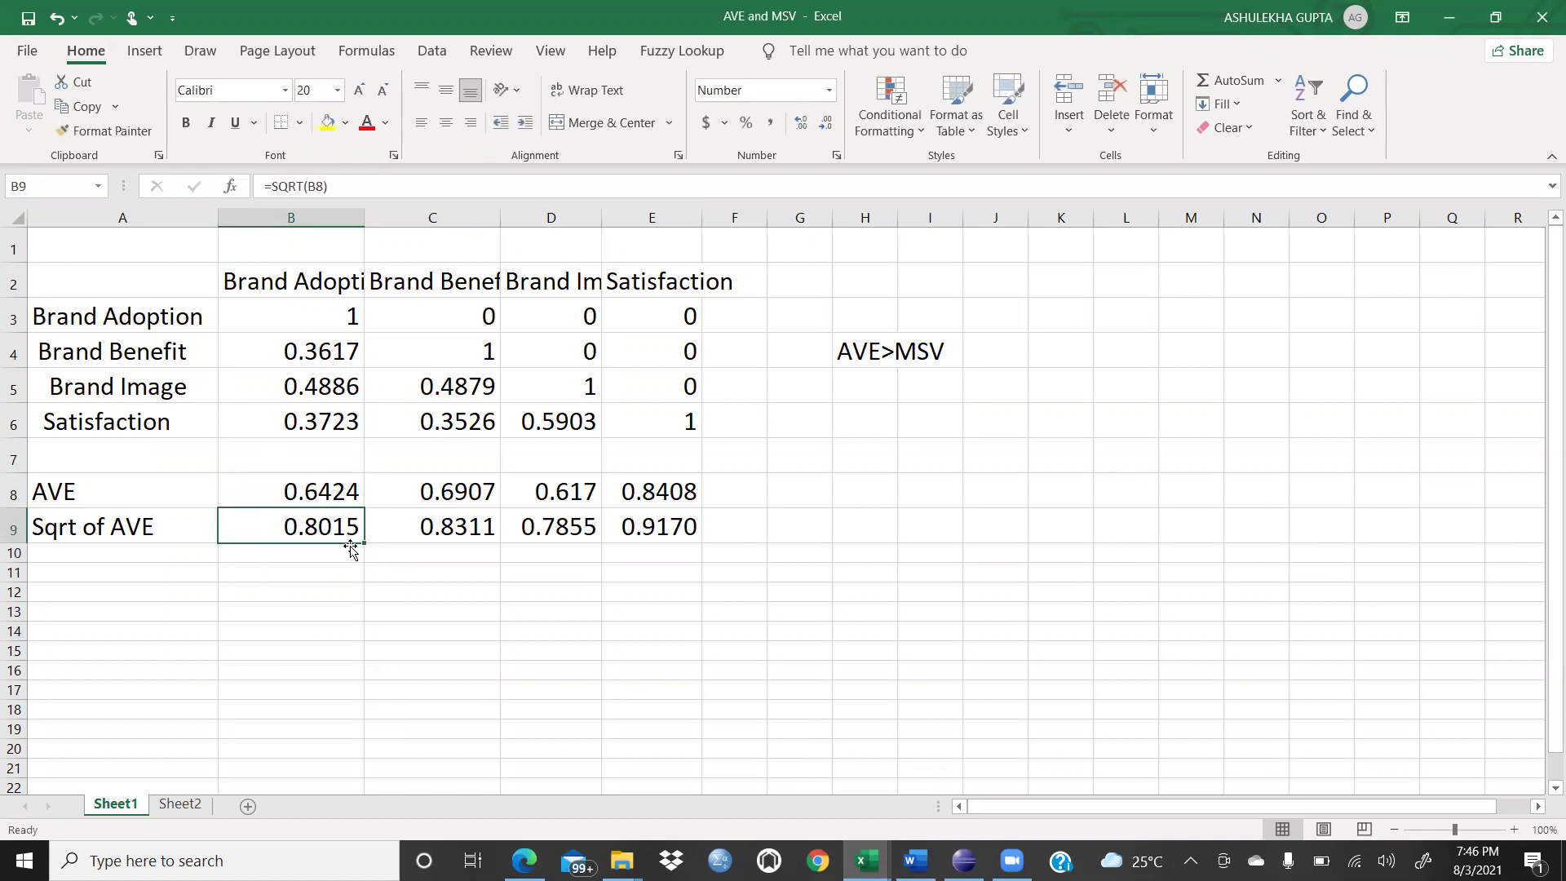
drag(361, 541, 694, 535)
click(685, 530)
Compare Brand Adoption's square root of AVE in B9 with its correlations in B4:B6 against the AVE>MSV criterion.
click(306, 534)
drag(321, 352, 319, 422)
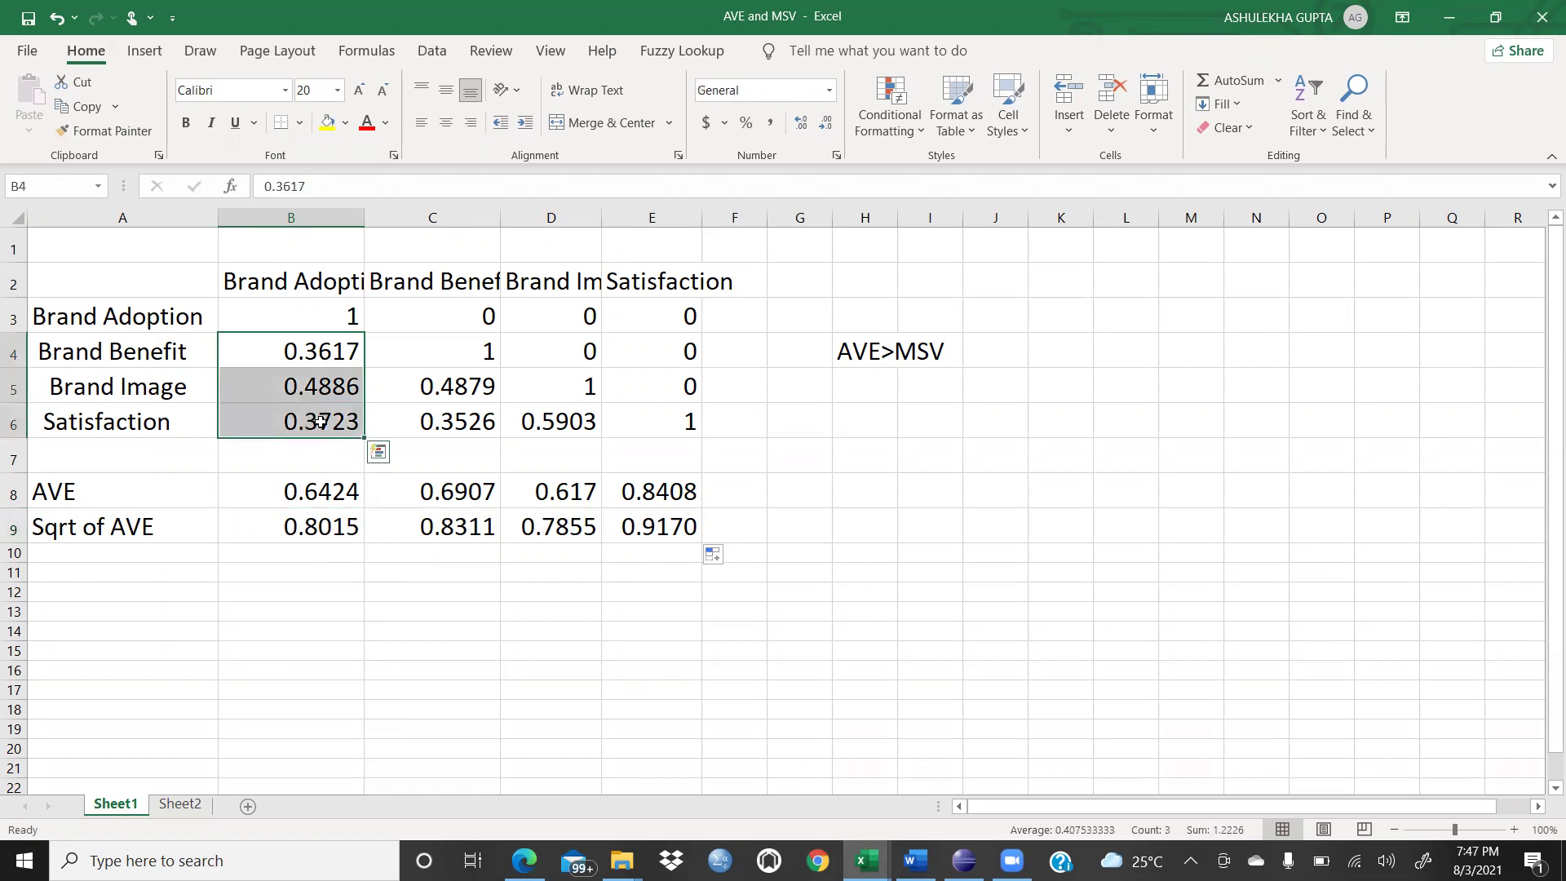
click(319, 526)
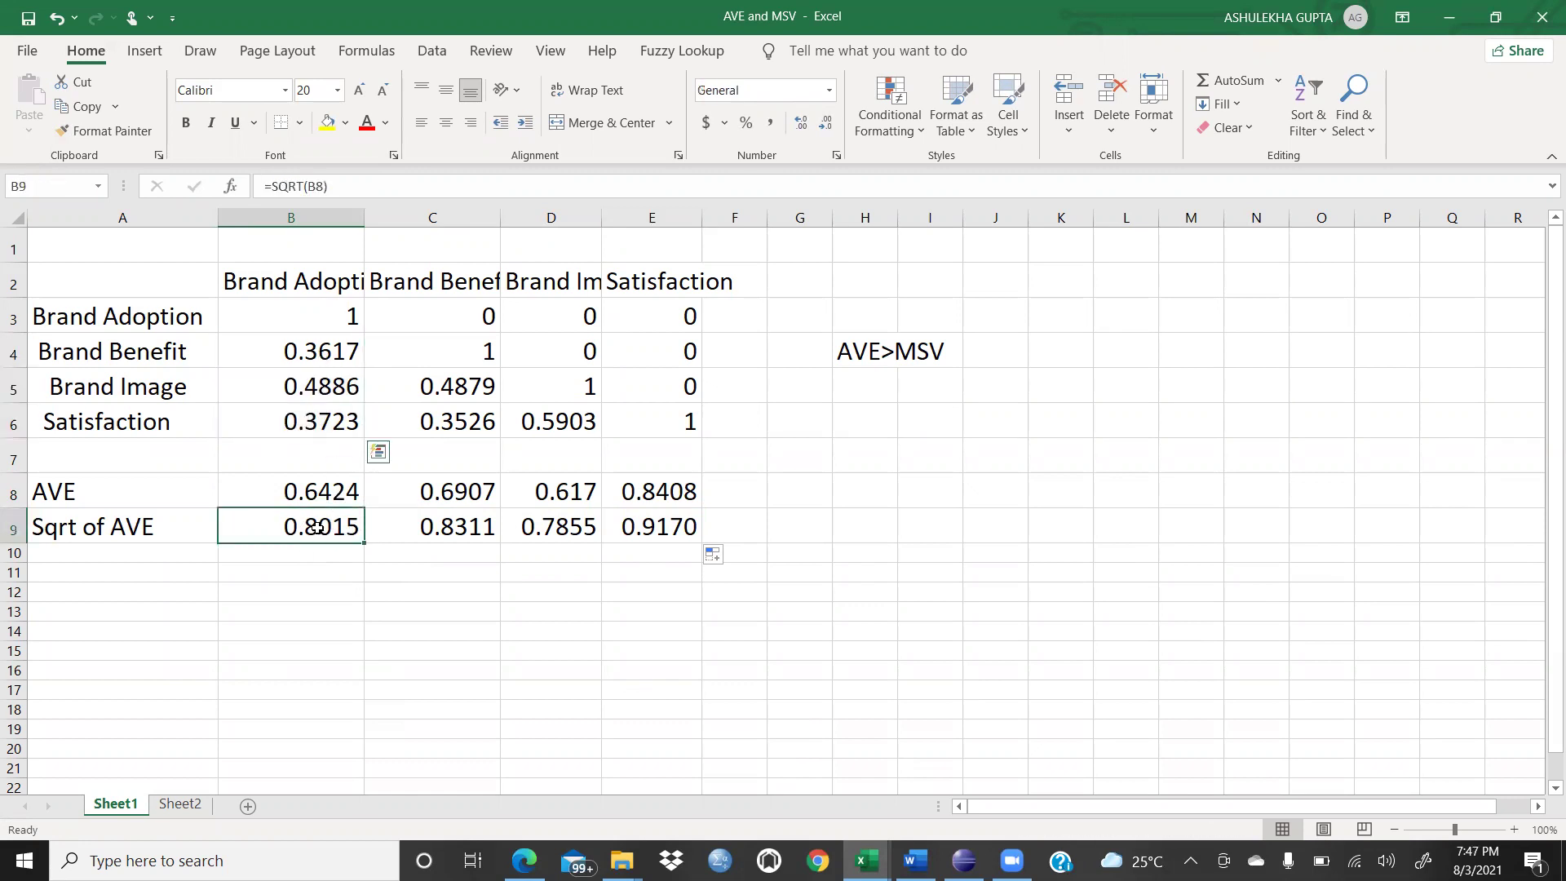
click(849, 351)
click(951, 350)
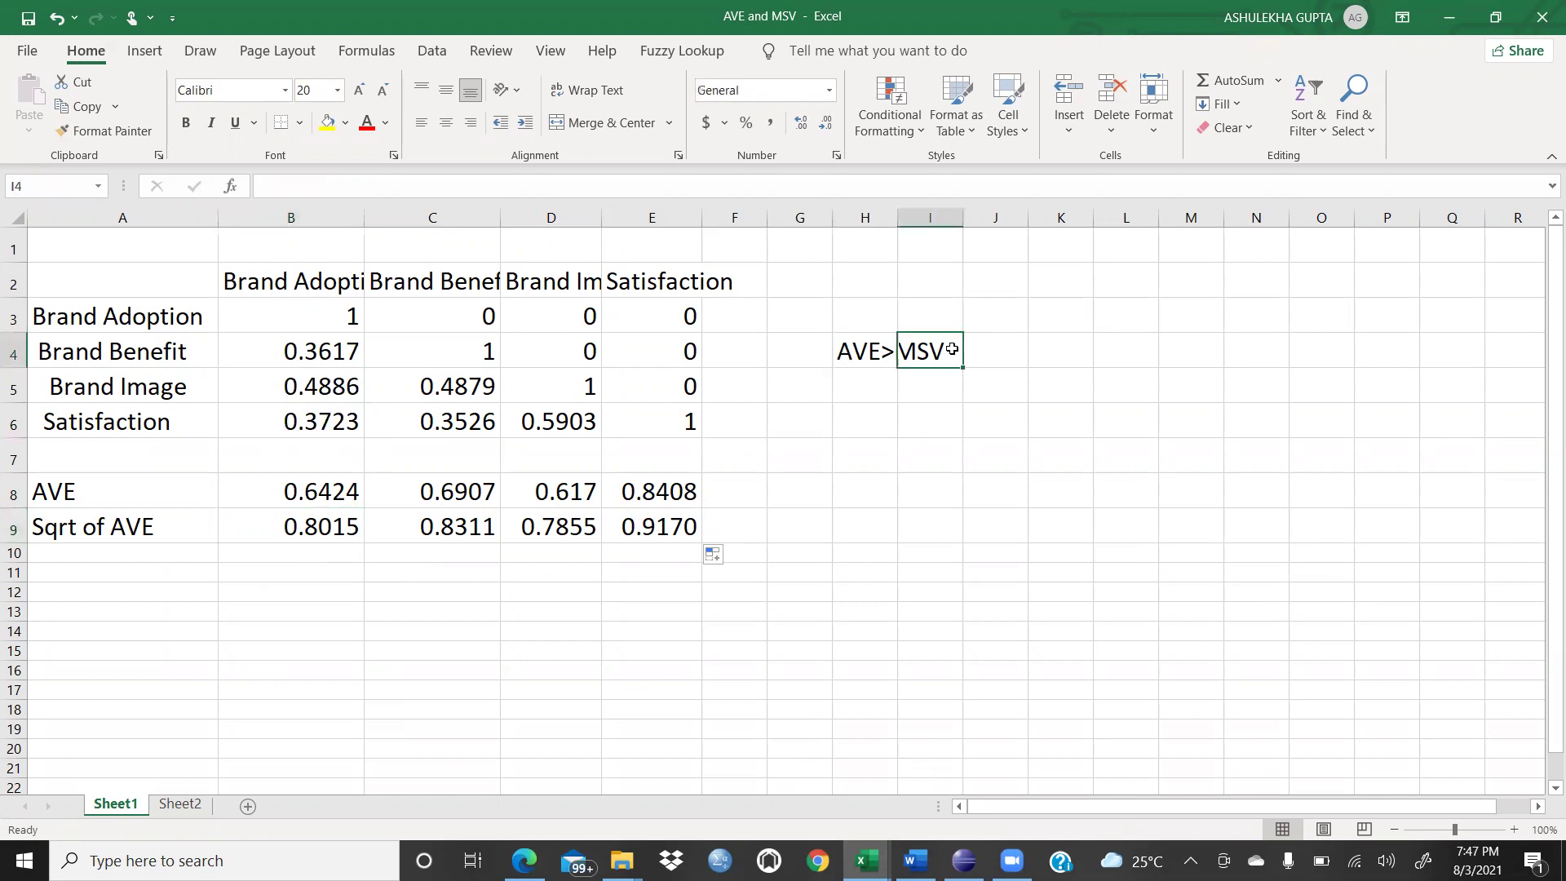
Compare the square roots of AVE for Brand Benefit, Brand Image and Satisfaction with the construct correlations and the AVE>MSV criterion.
click(460, 520)
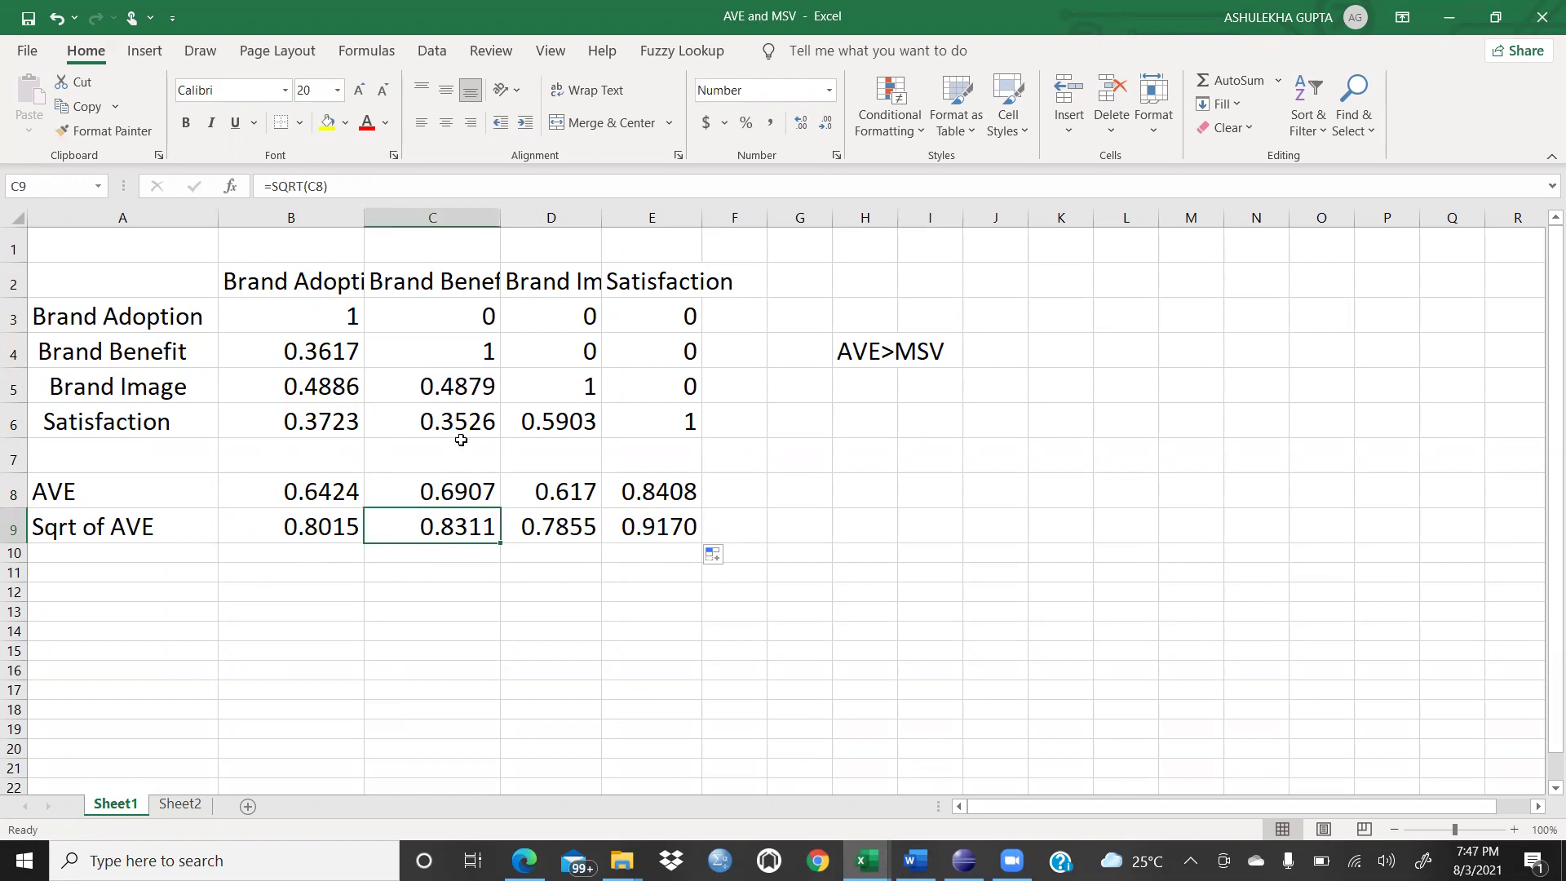
click(338, 351)
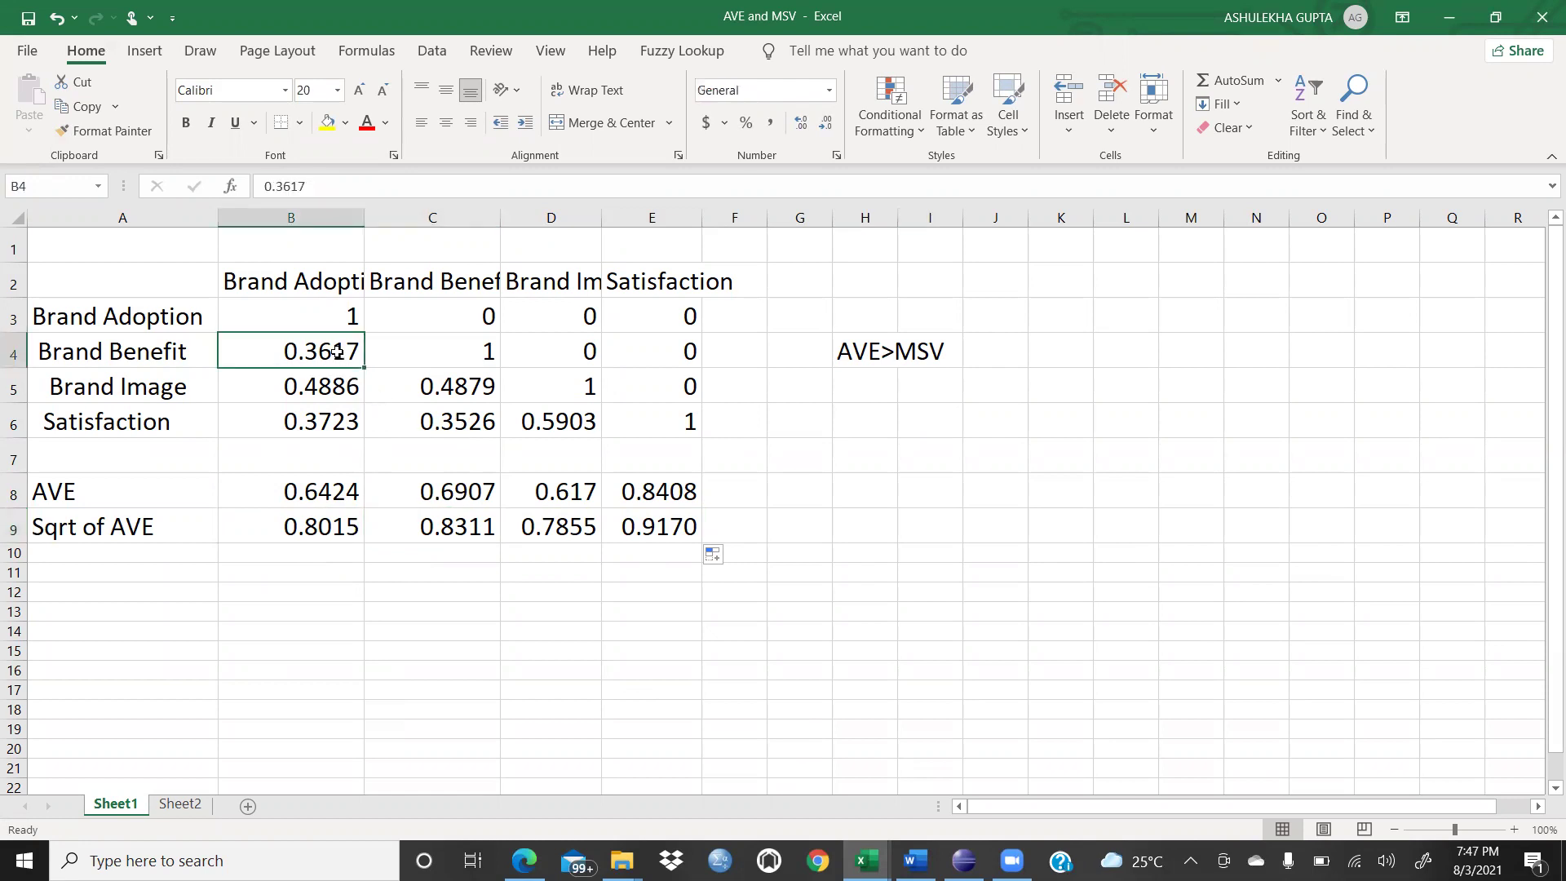
click(588, 531)
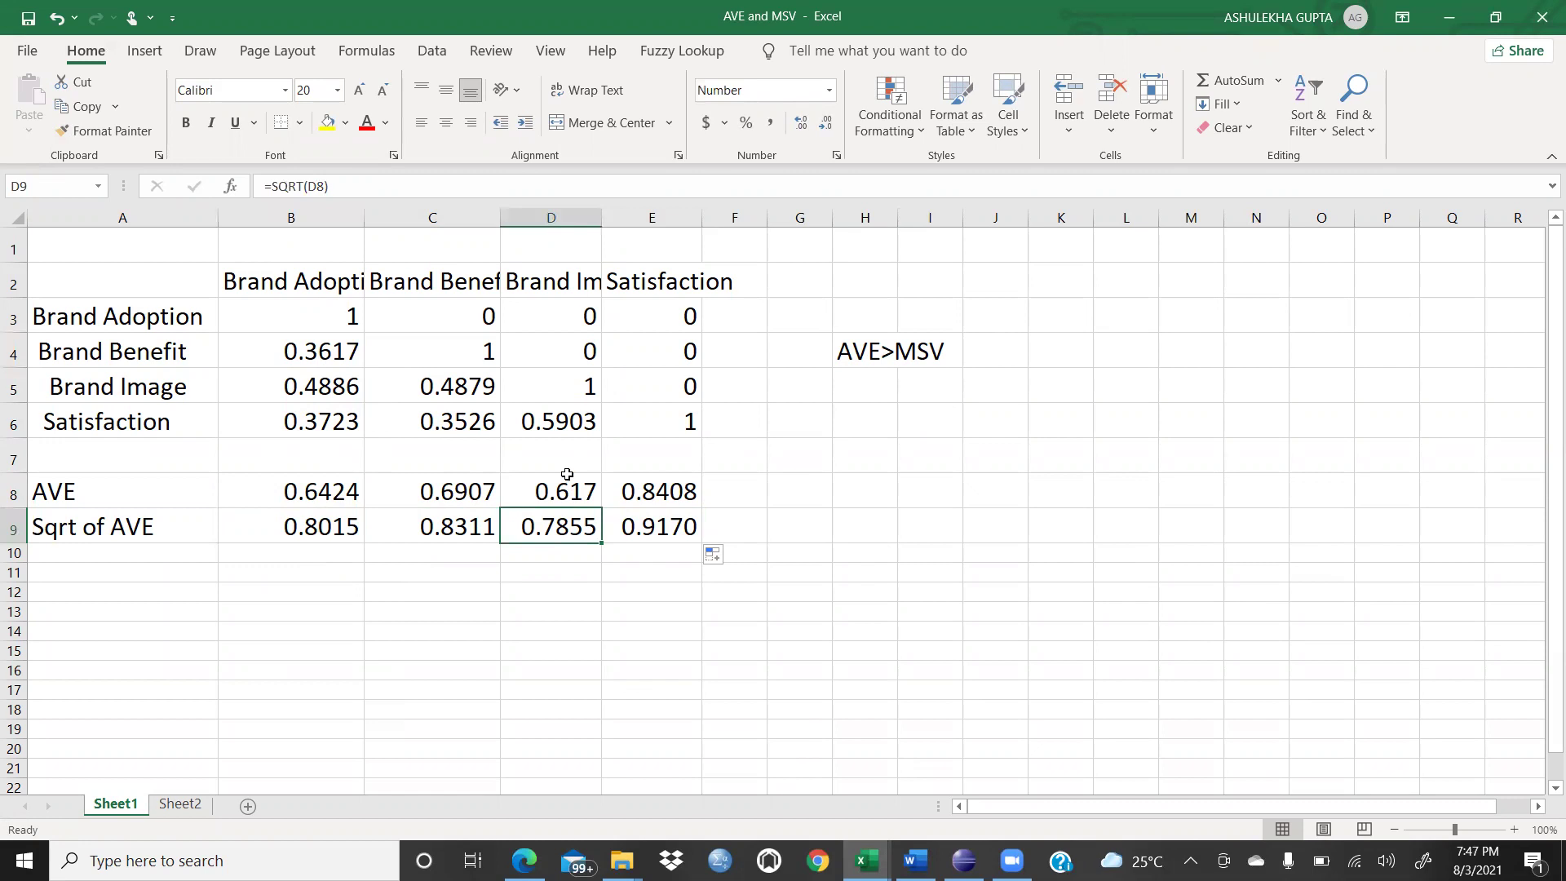
click(566, 430)
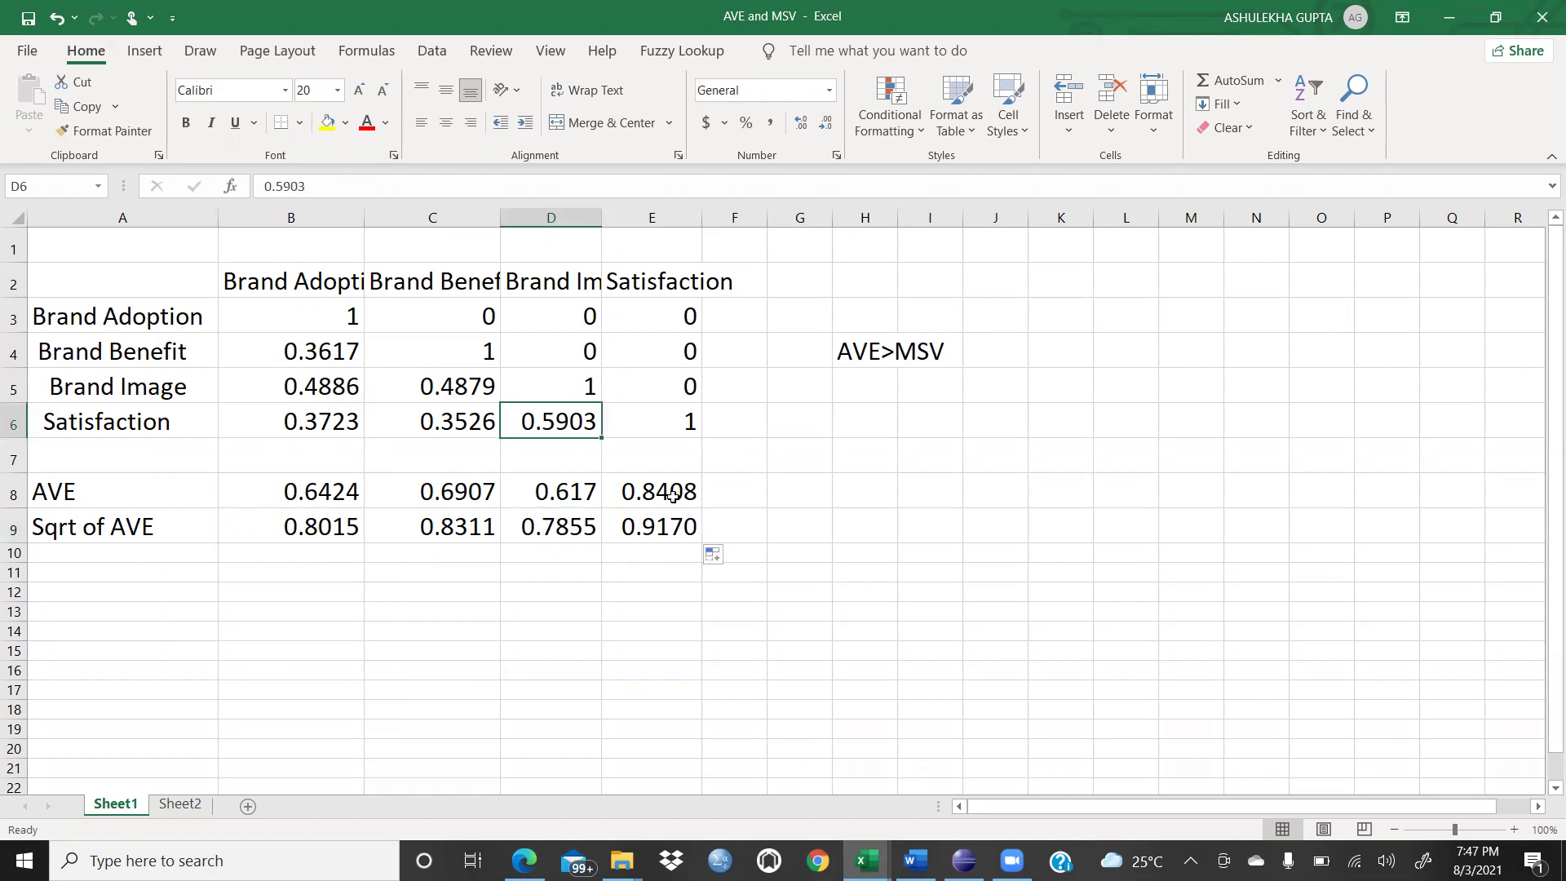
click(673, 519)
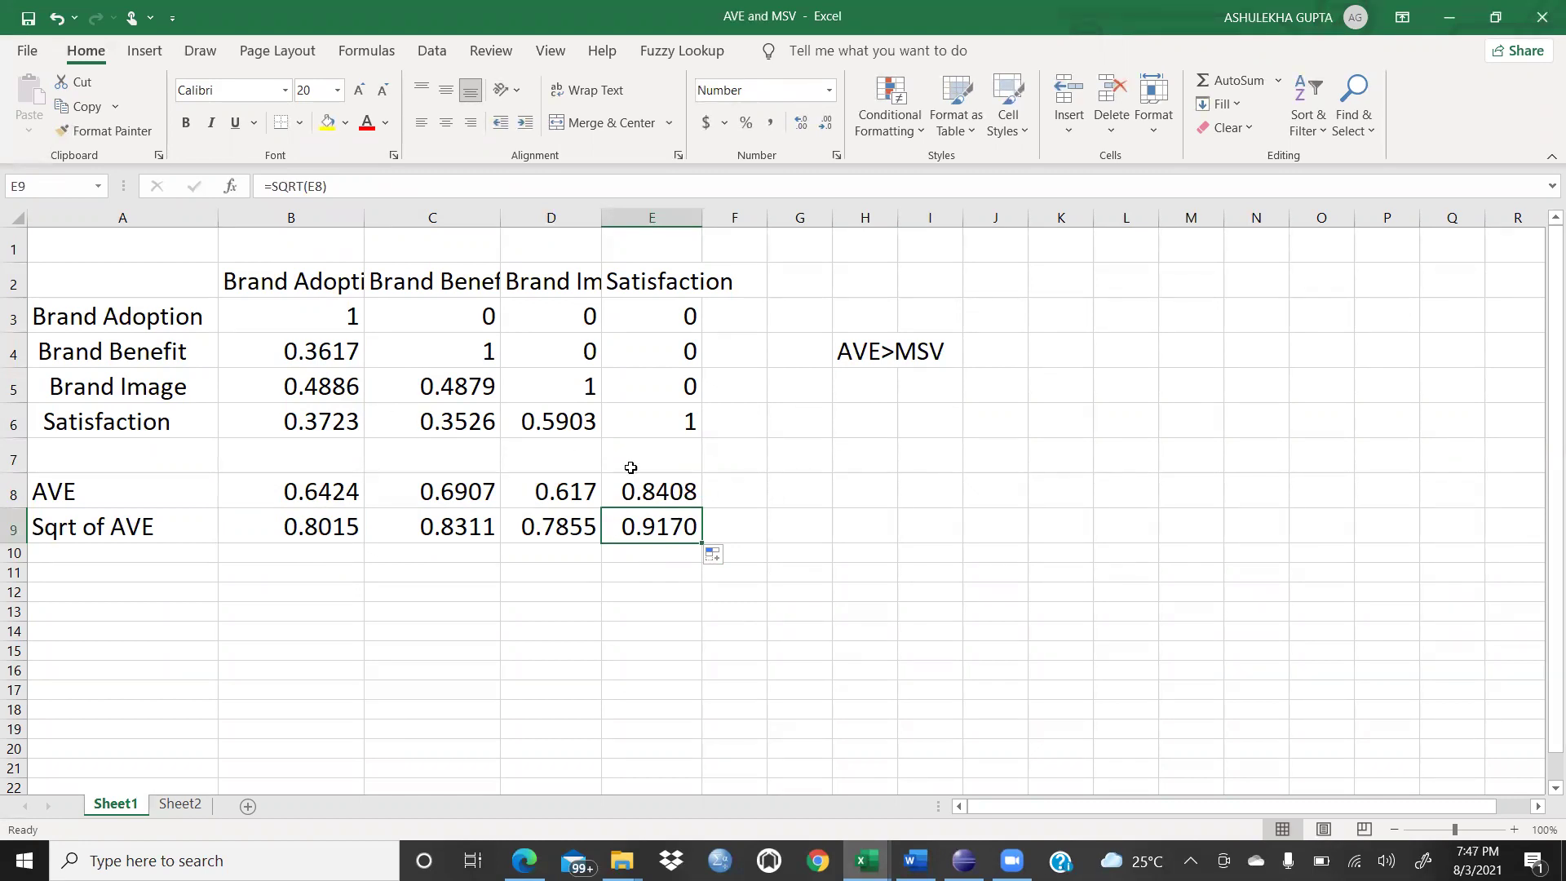
click(652, 277)
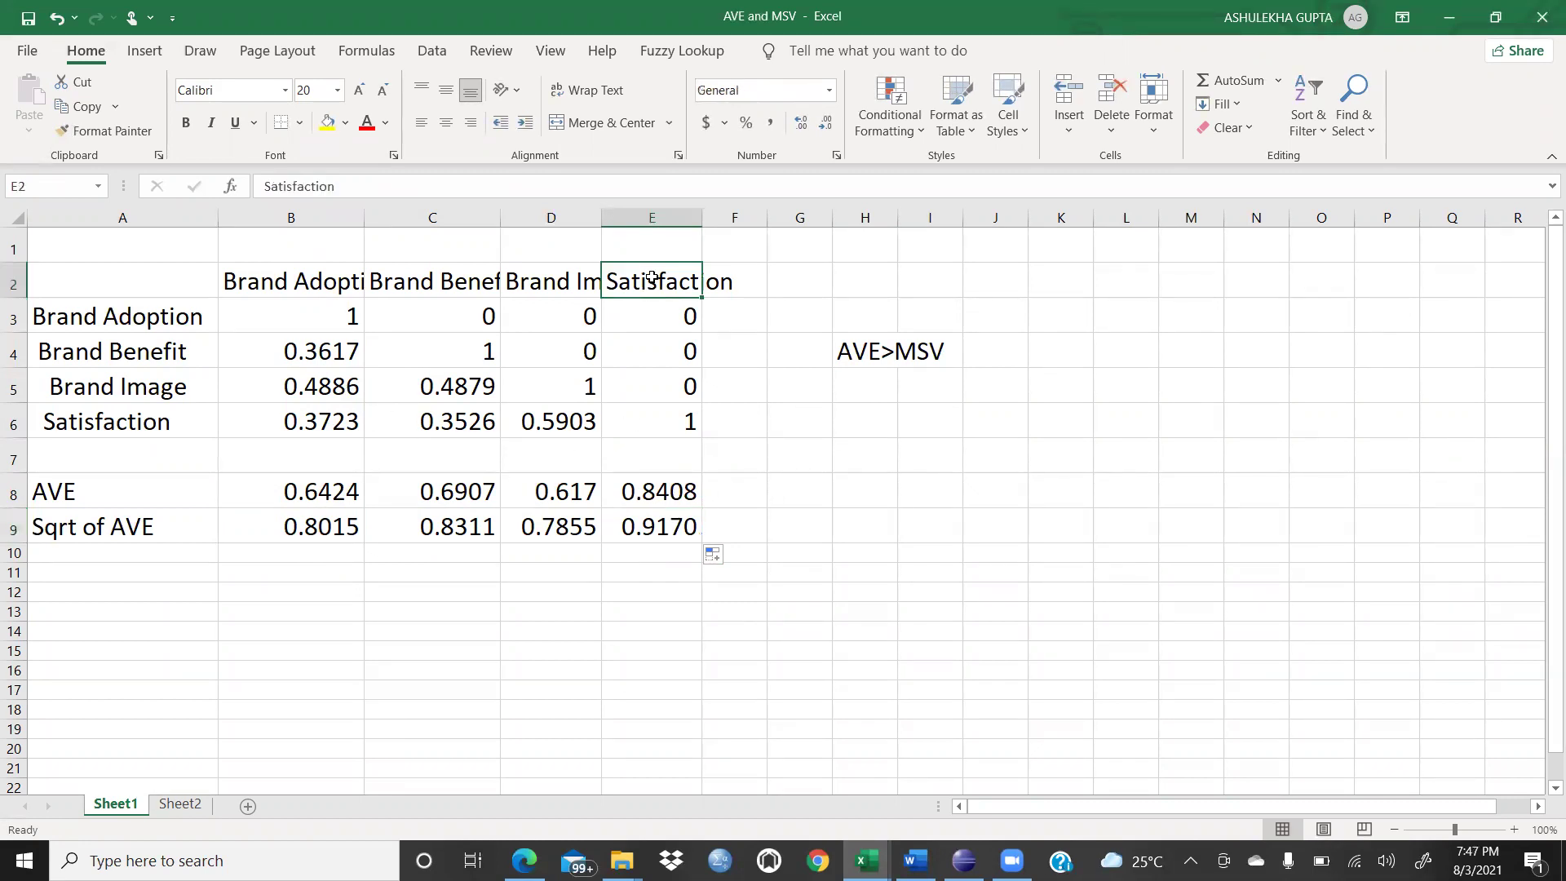
click(296, 390)
click(298, 360)
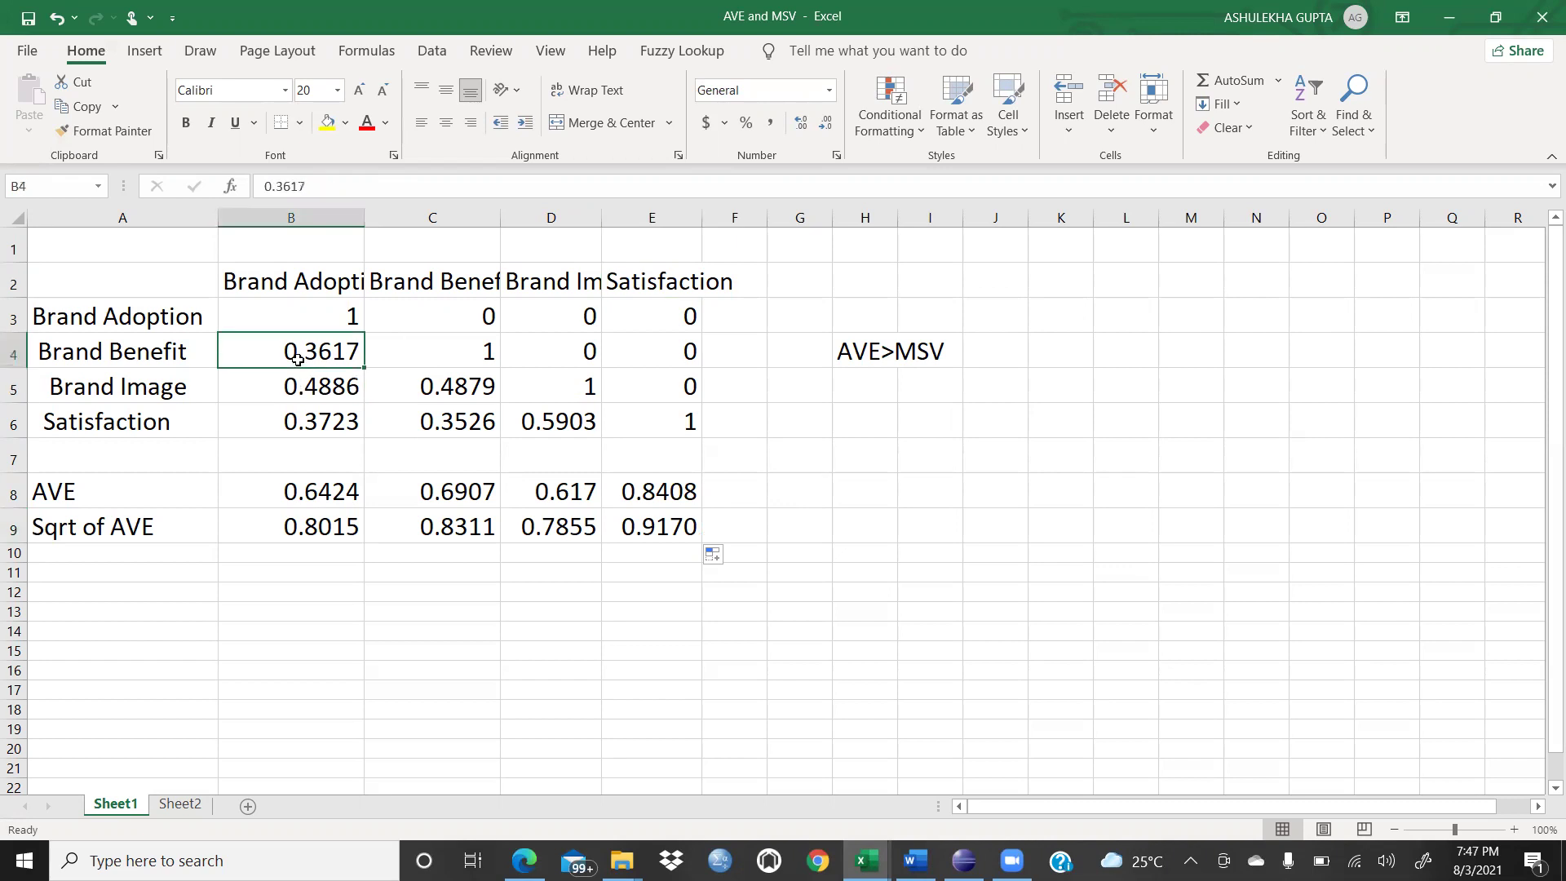
click(864, 330)
click(834, 359)
click(944, 354)
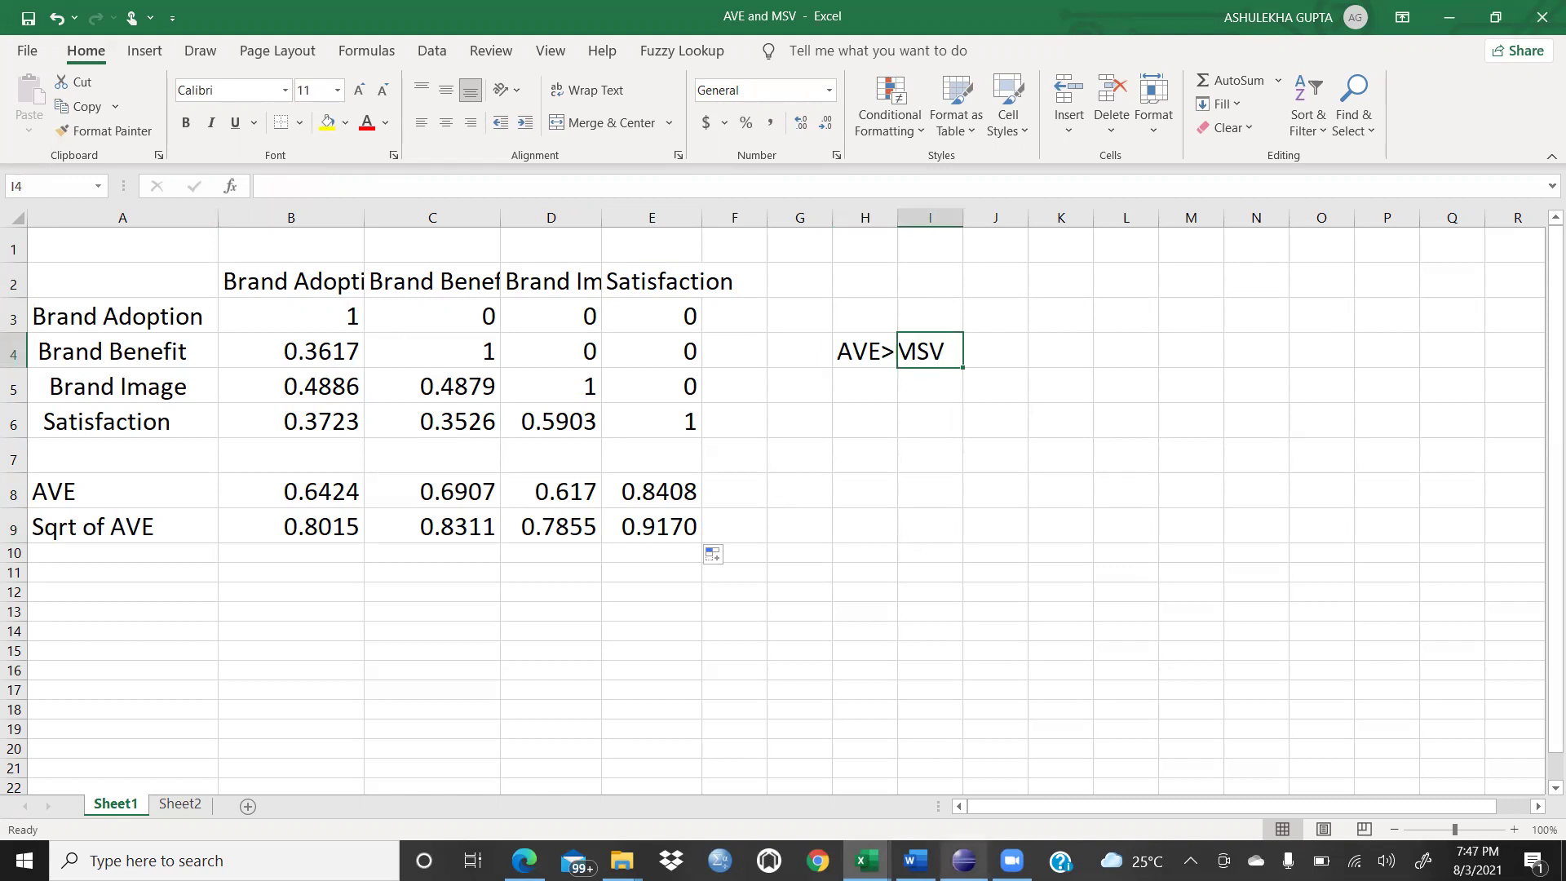
Switch to SmartPLS and run Bootstrapping on the Brand model with no sign changes, 100 cases and 200 samples.
click(964, 860)
click(581, 486)
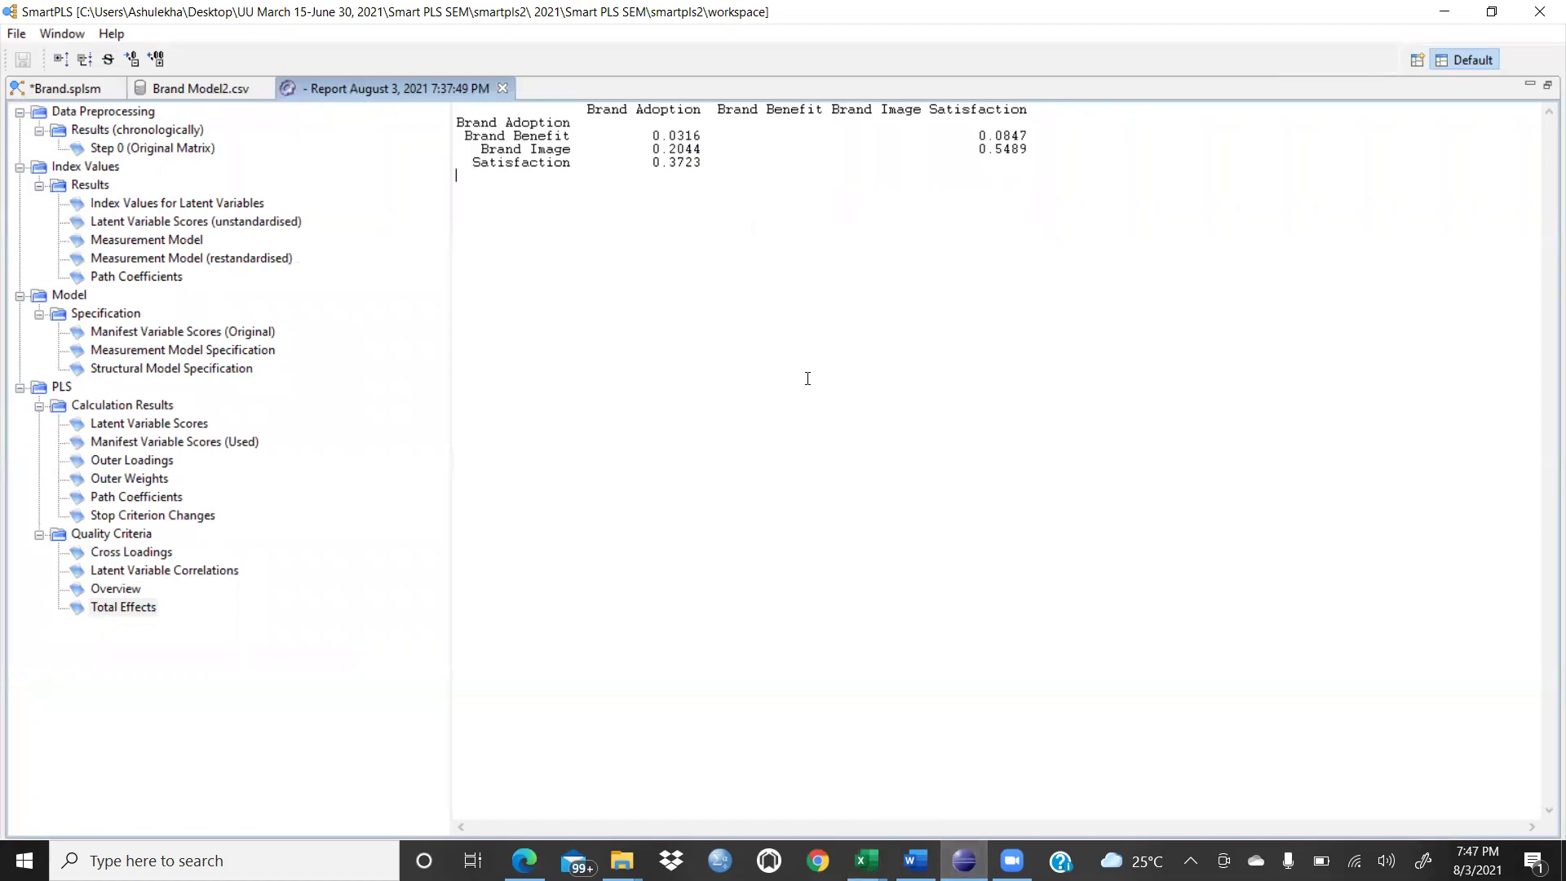
click(53, 90)
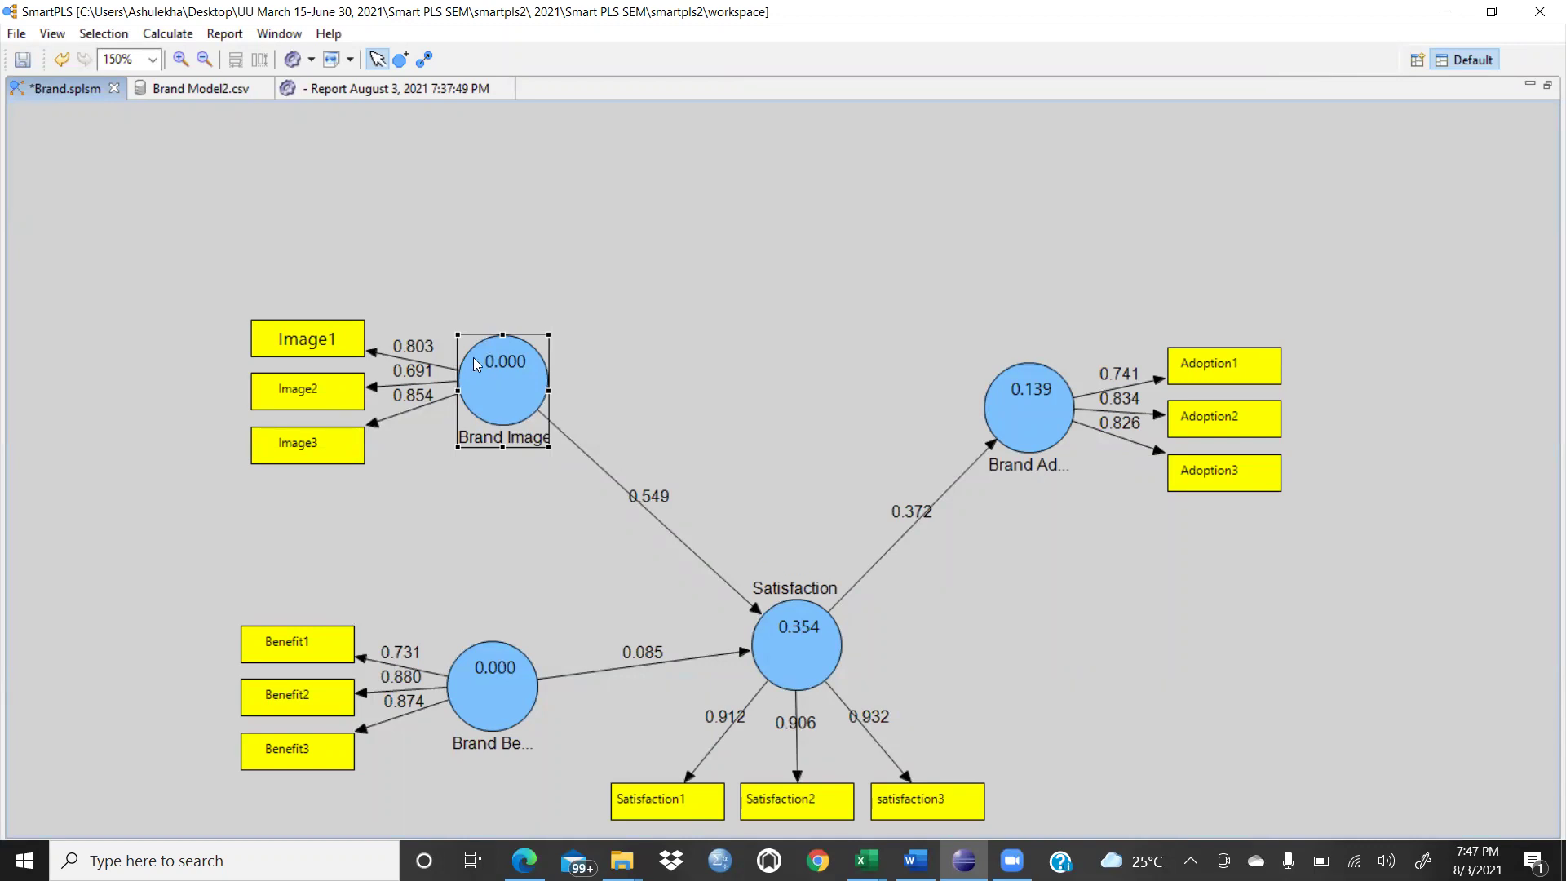
click(177, 35)
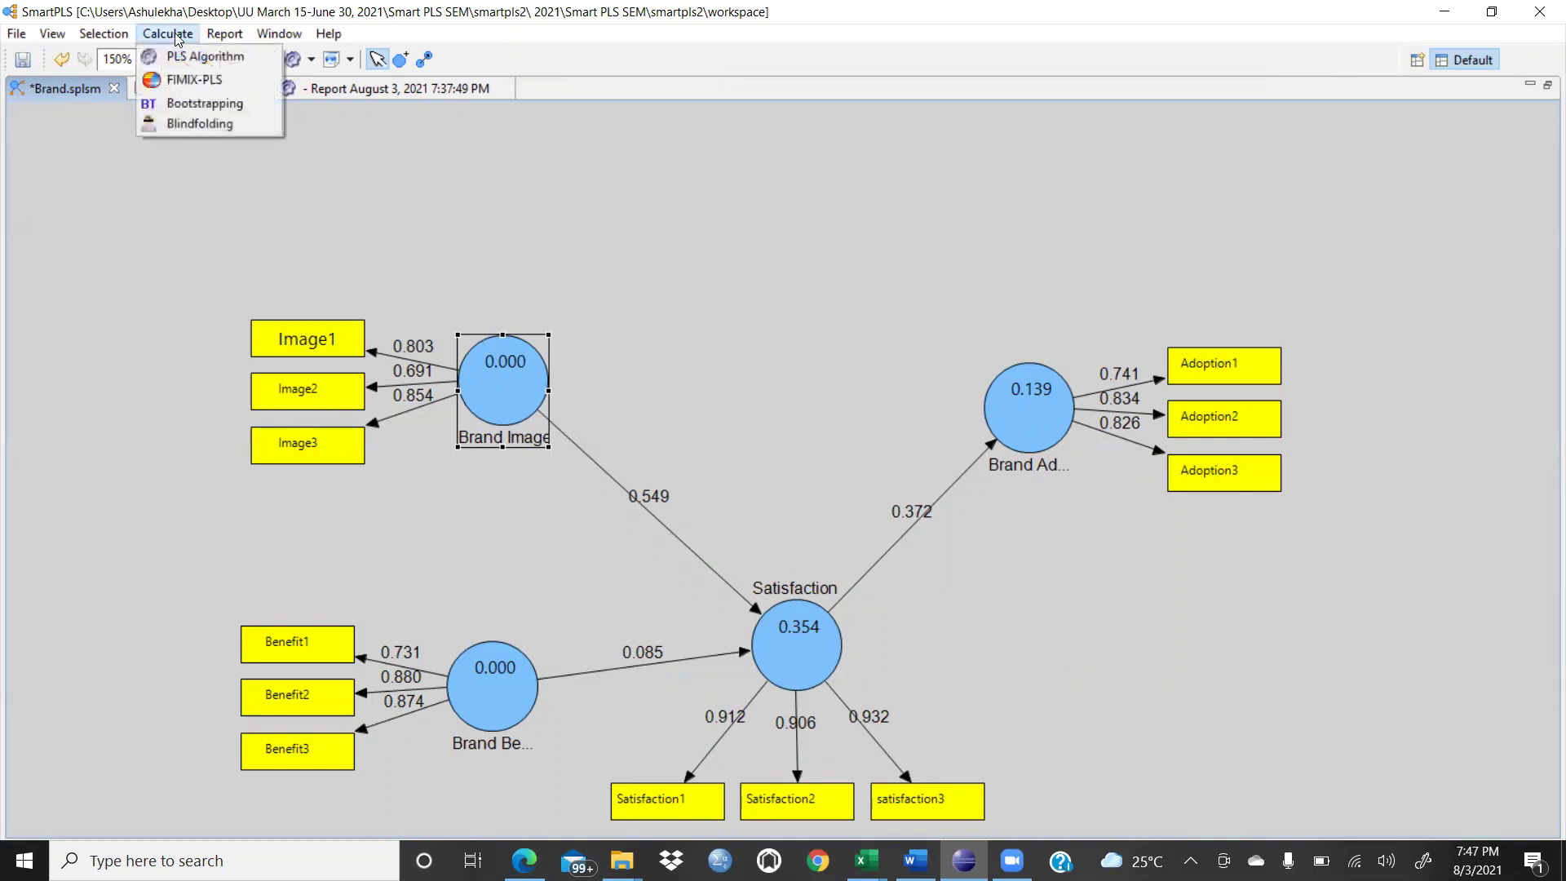
click(188, 103)
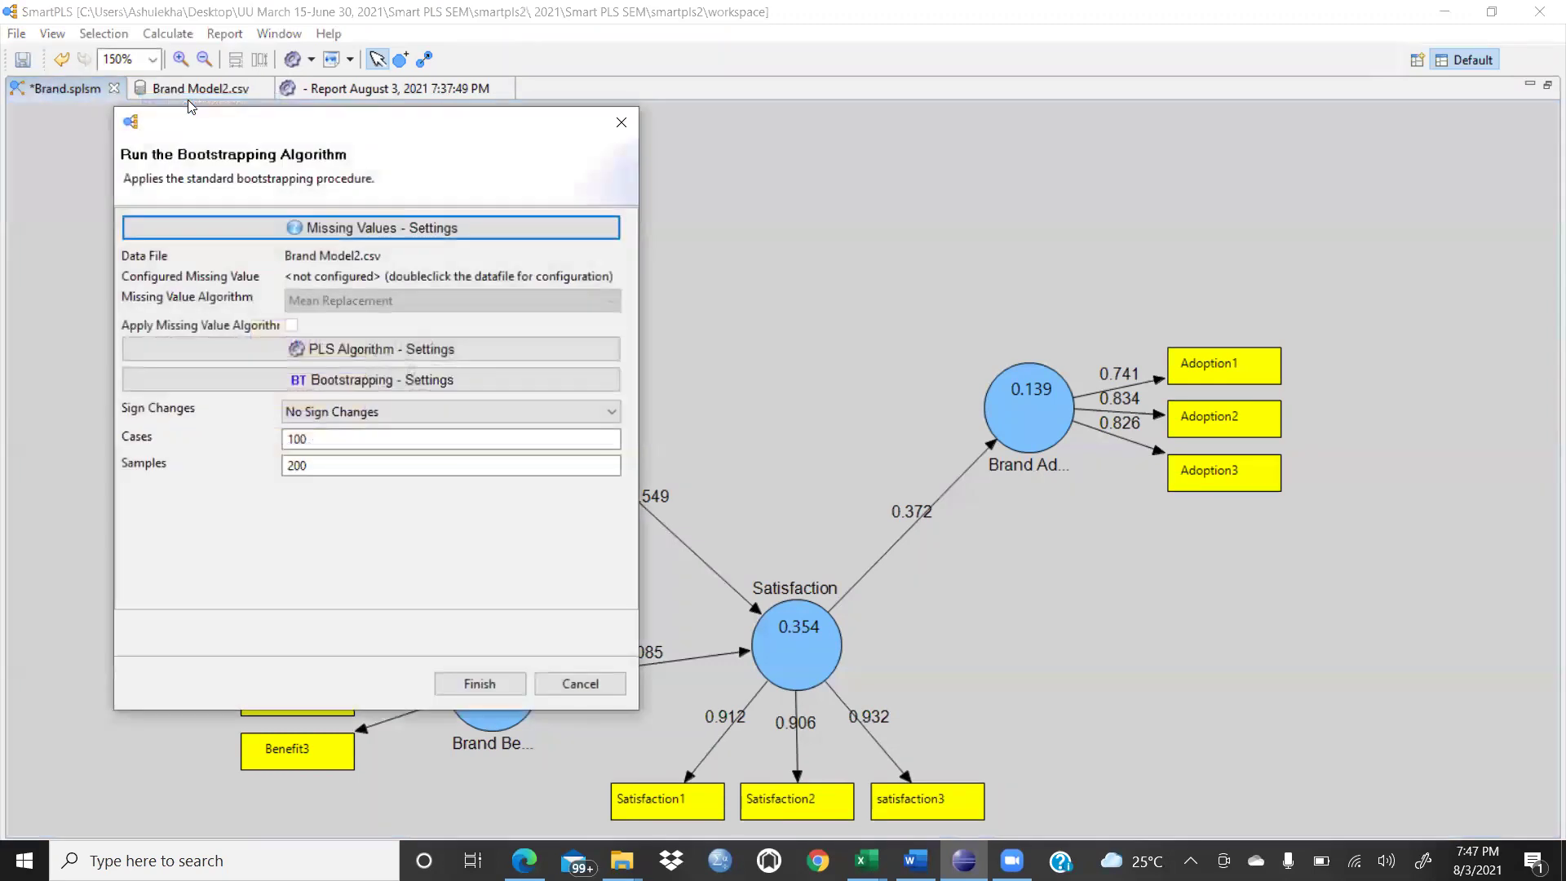
click(491, 690)
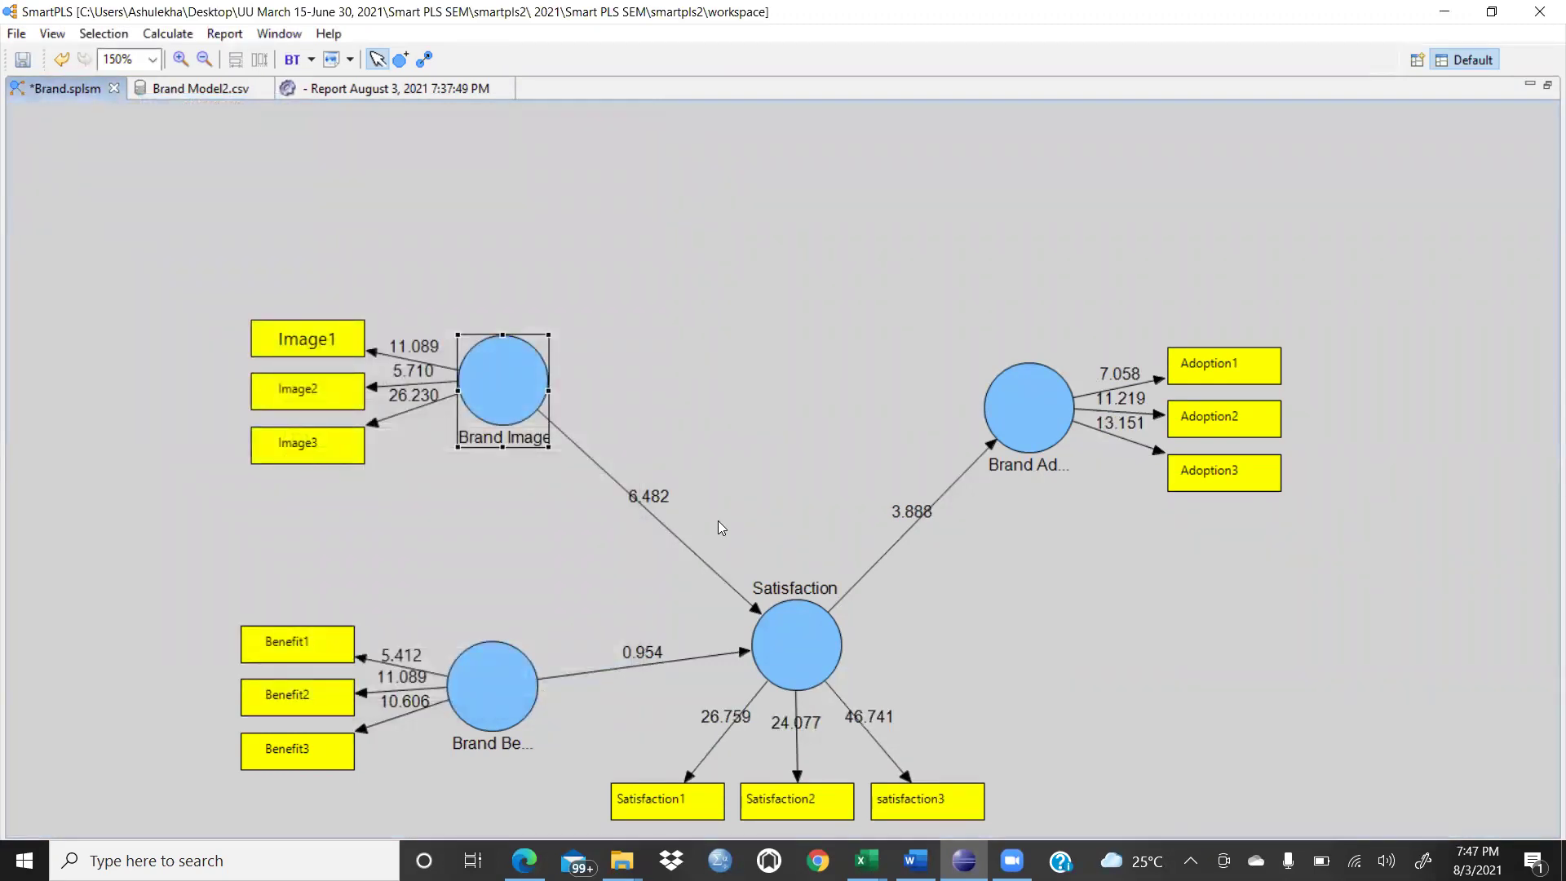
click(681, 485)
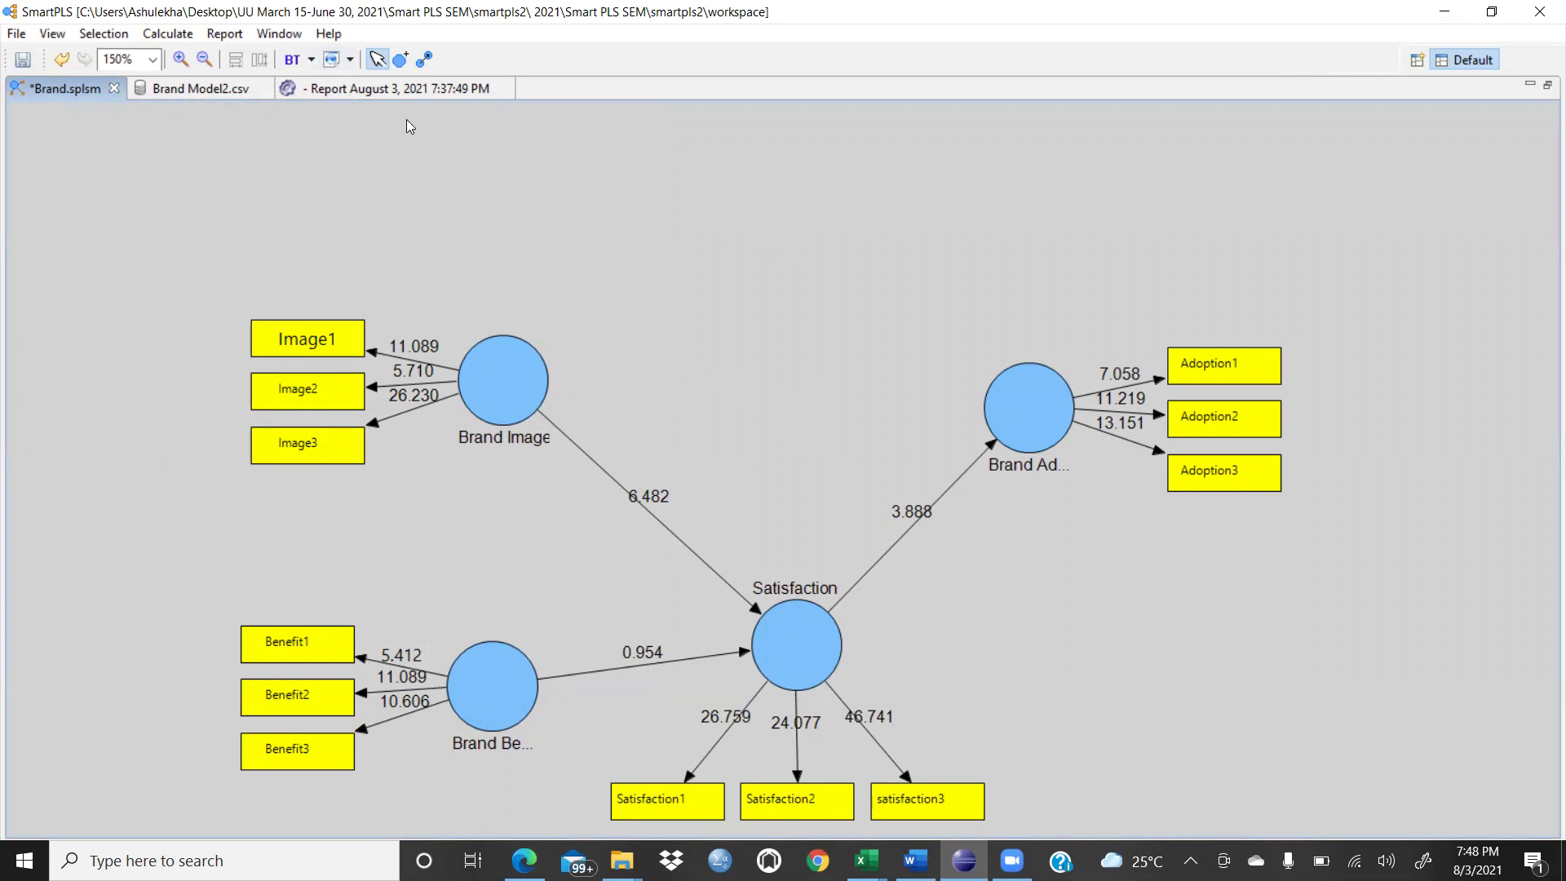
click(168, 33)
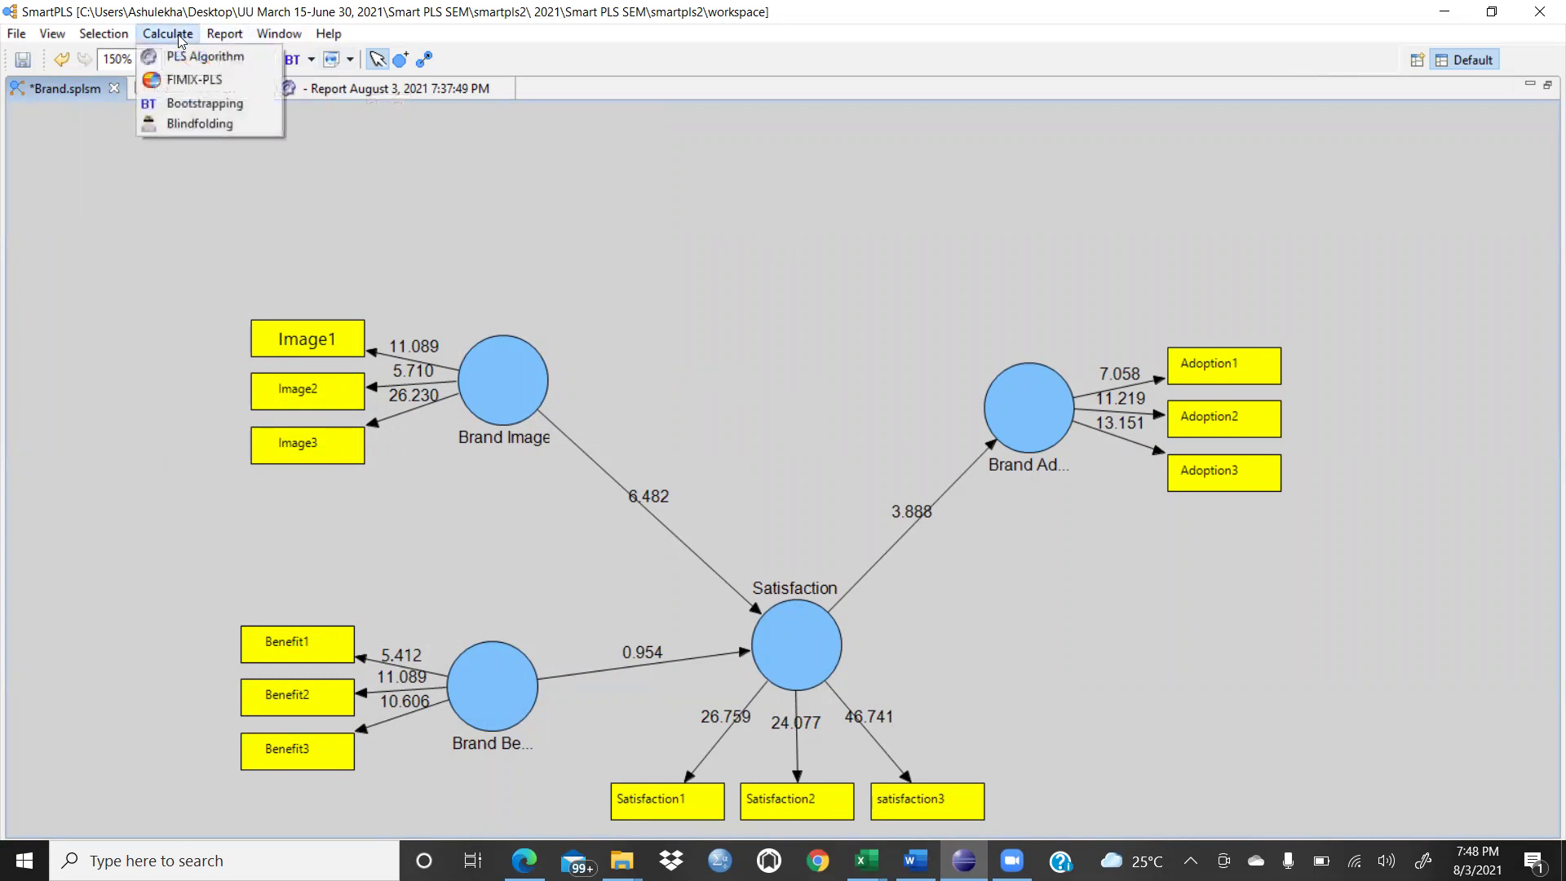
click(323, 162)
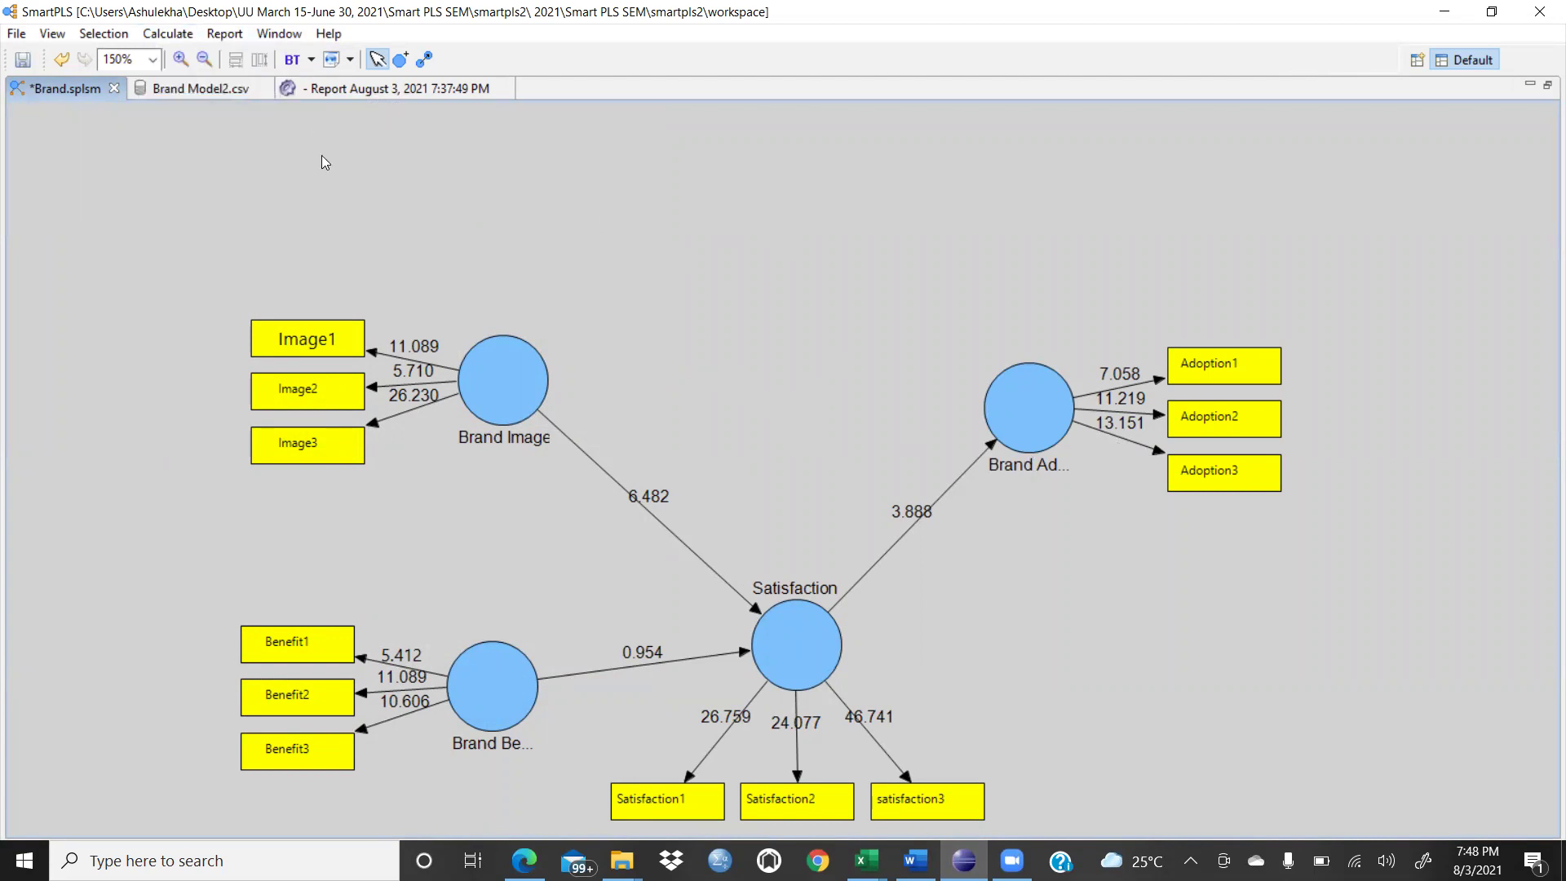
click(210, 85)
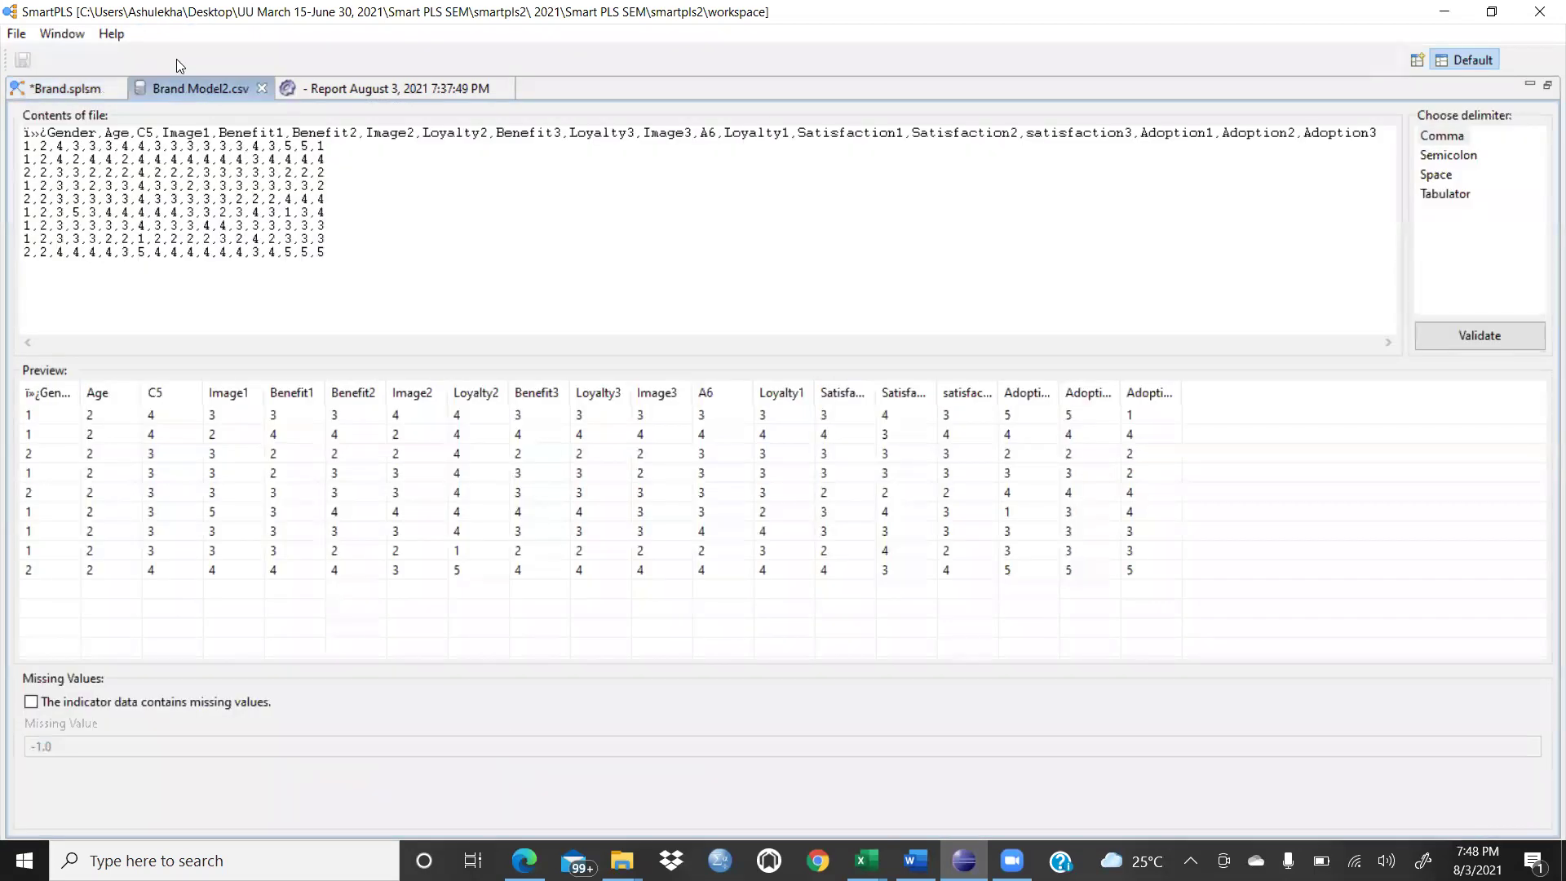
click(78, 90)
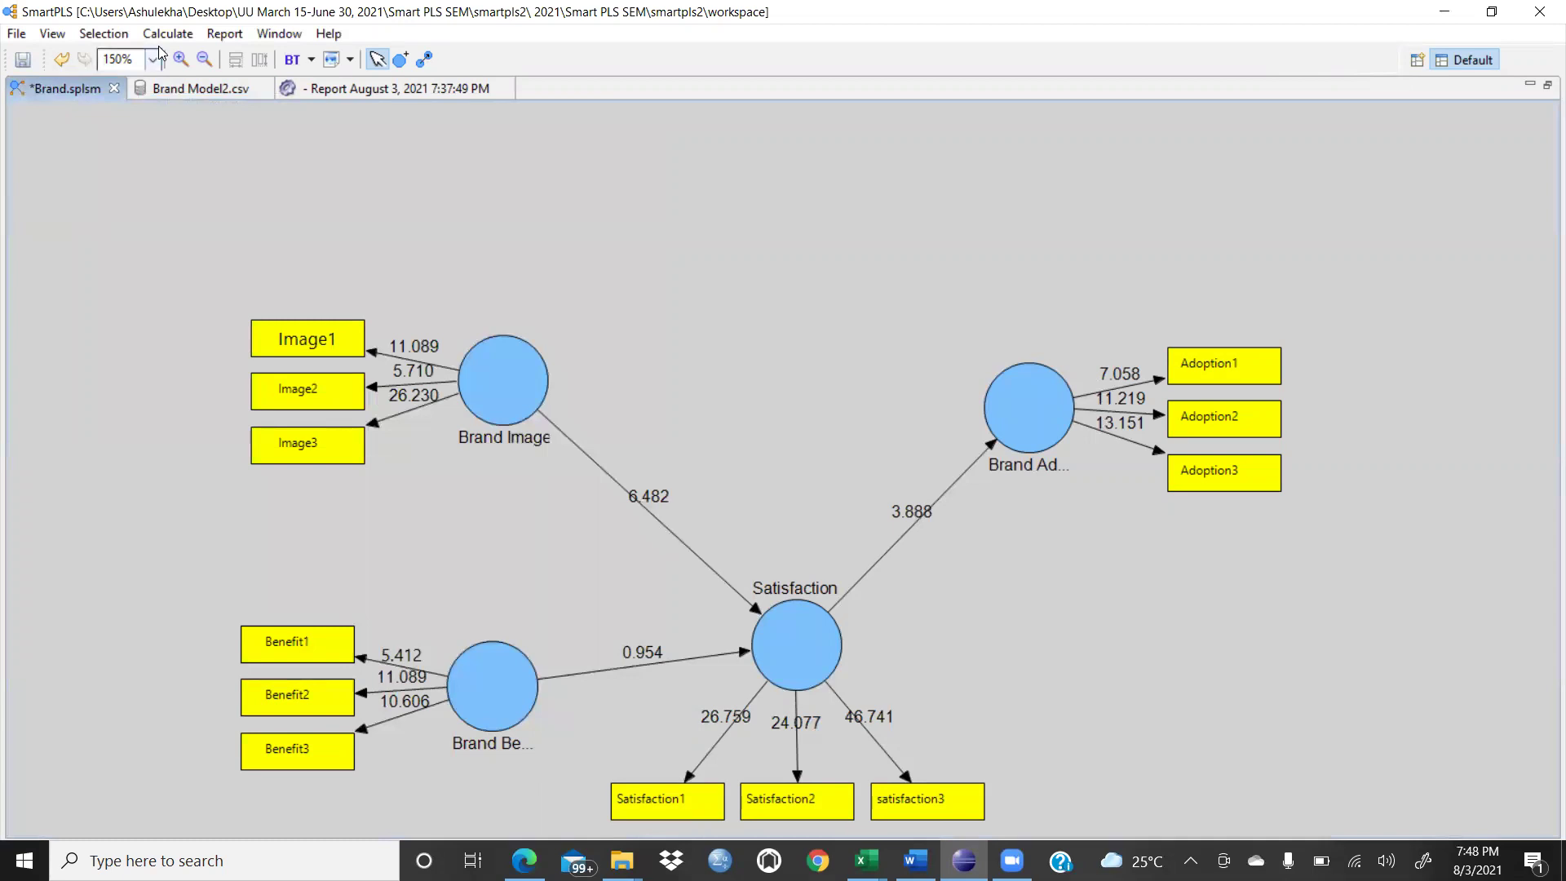
Run the PLS Algorithm on the Brand model with the Path Weighting Scheme and 300 maximum iterations.
click(168, 35)
click(200, 56)
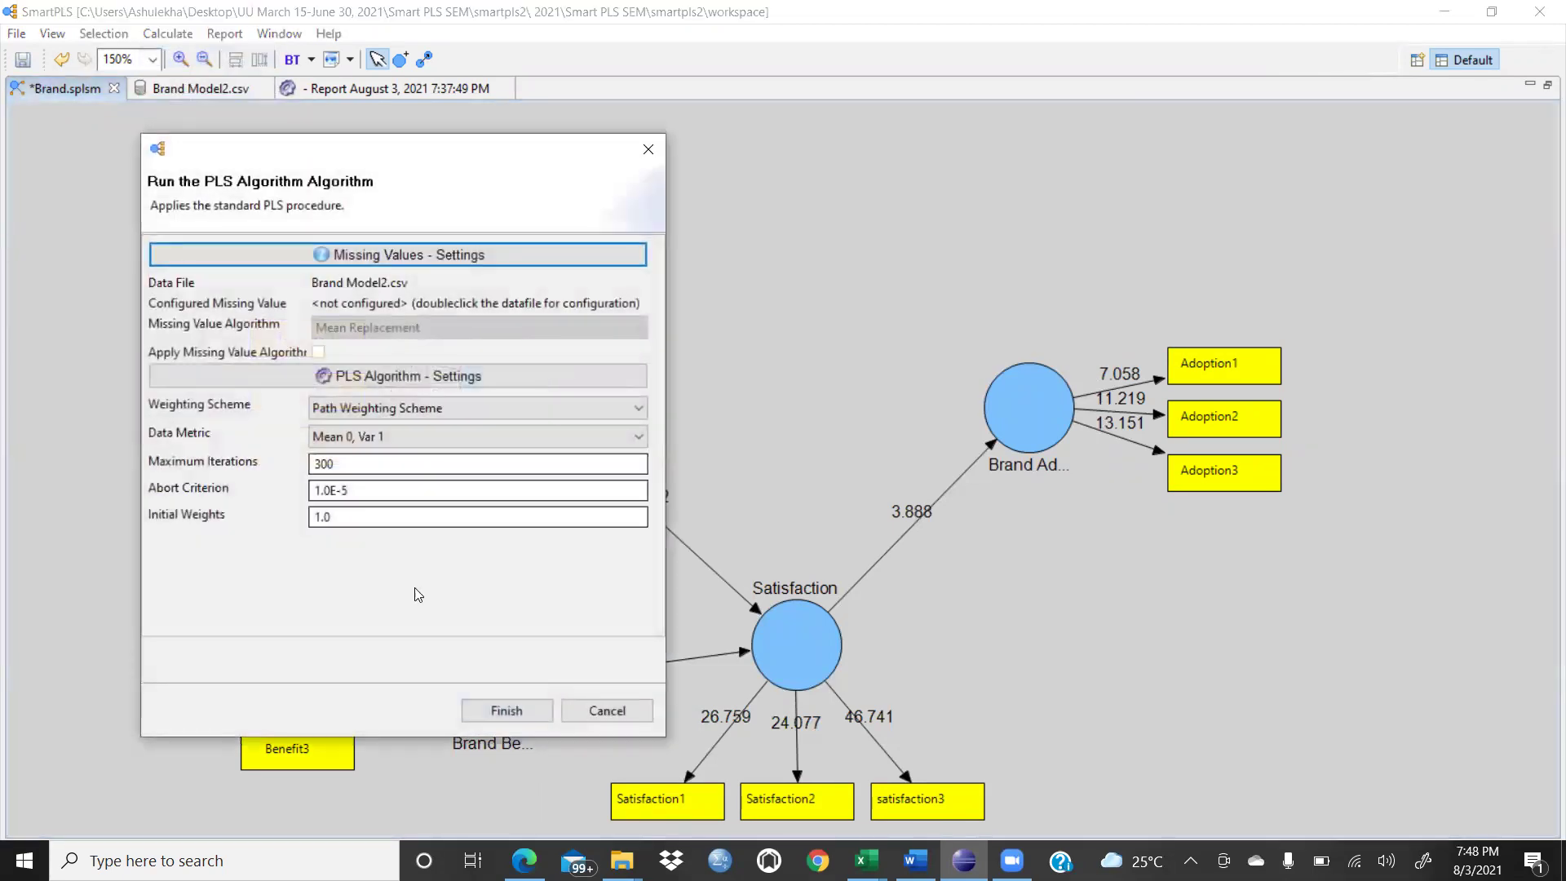
click(489, 714)
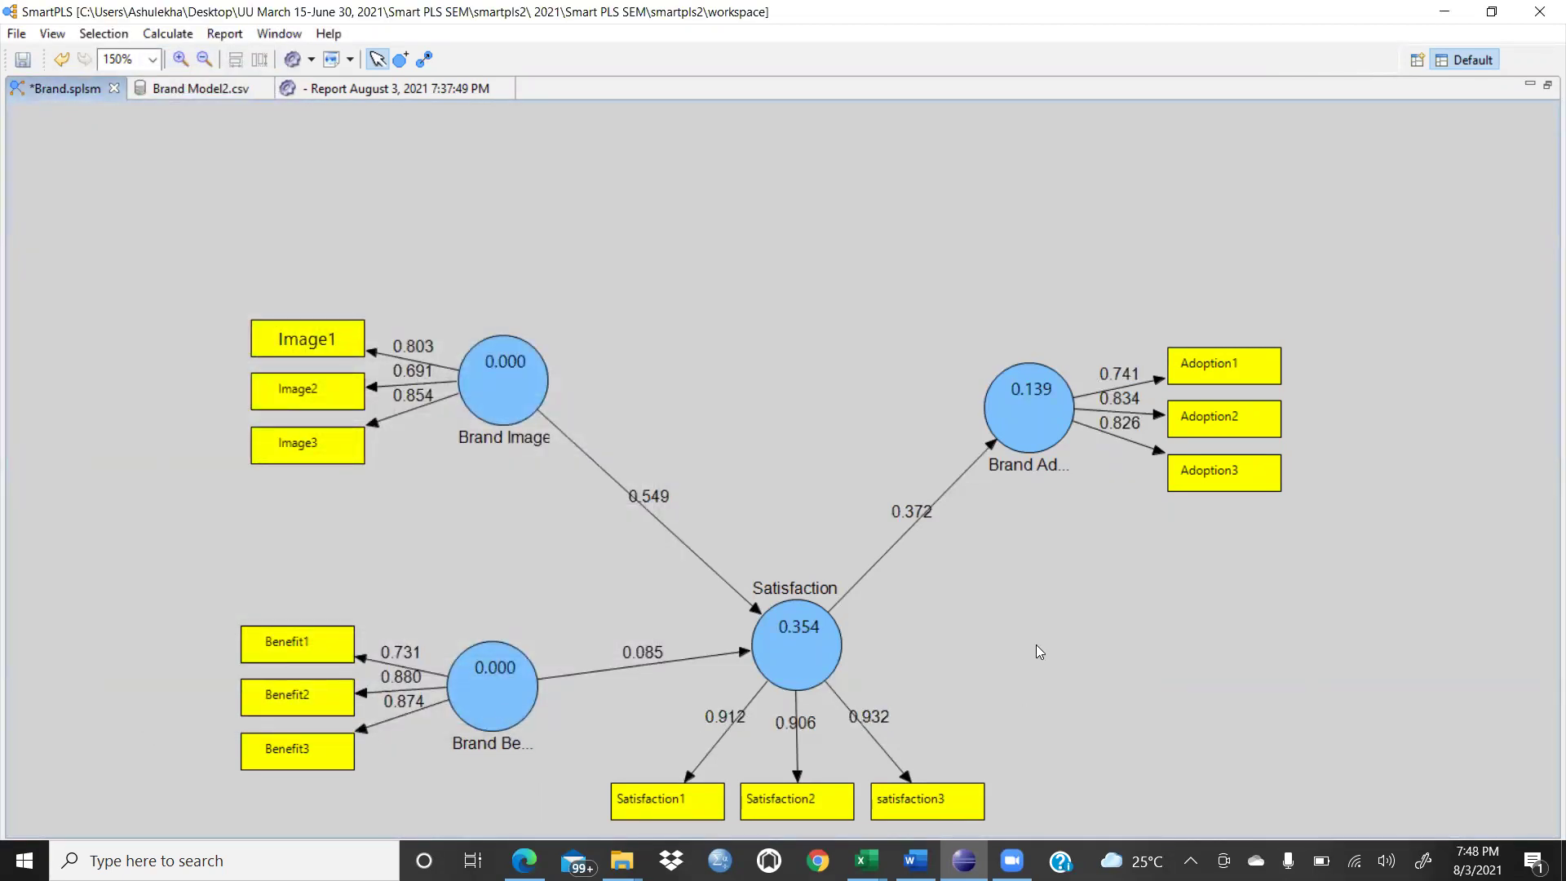